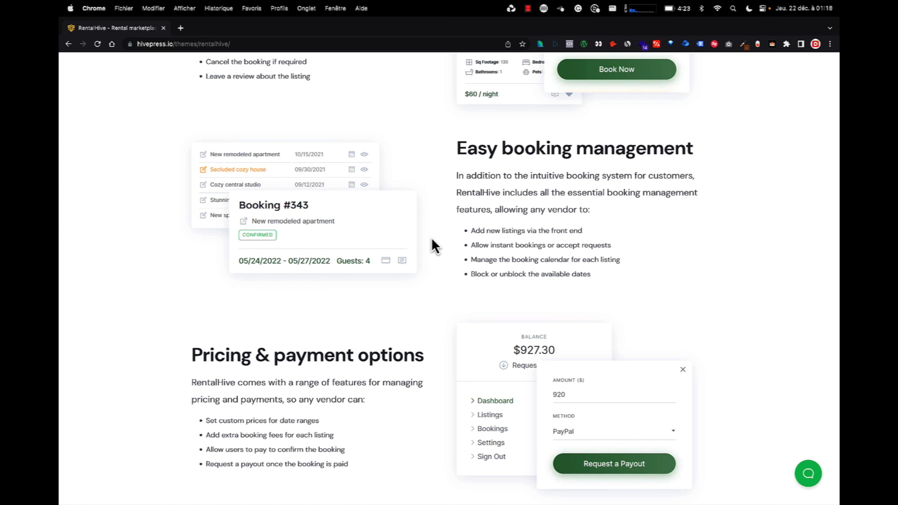
Review the RentalHive theme page's sections on booking management, payments, monetization, support, use cases, customization and the HivePress plugin
scroll(435, 245, down, 5)
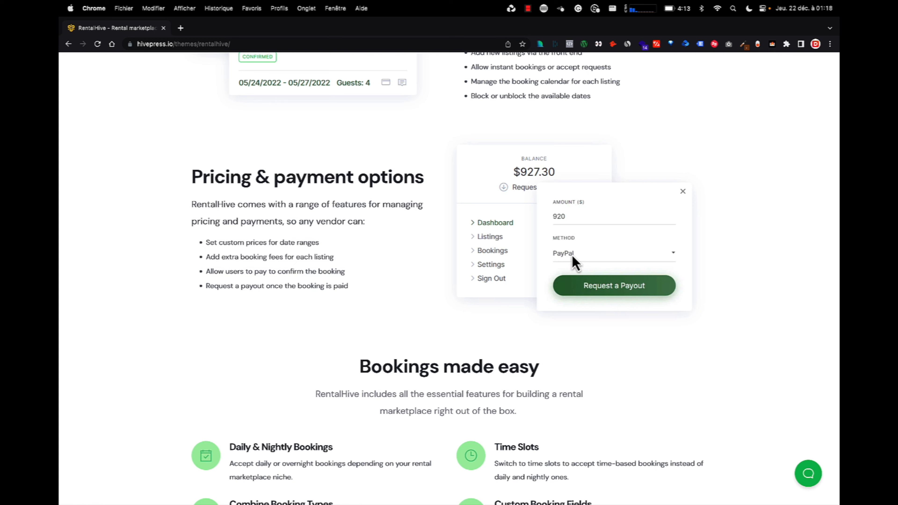
scroll(337, 250, down, 8)
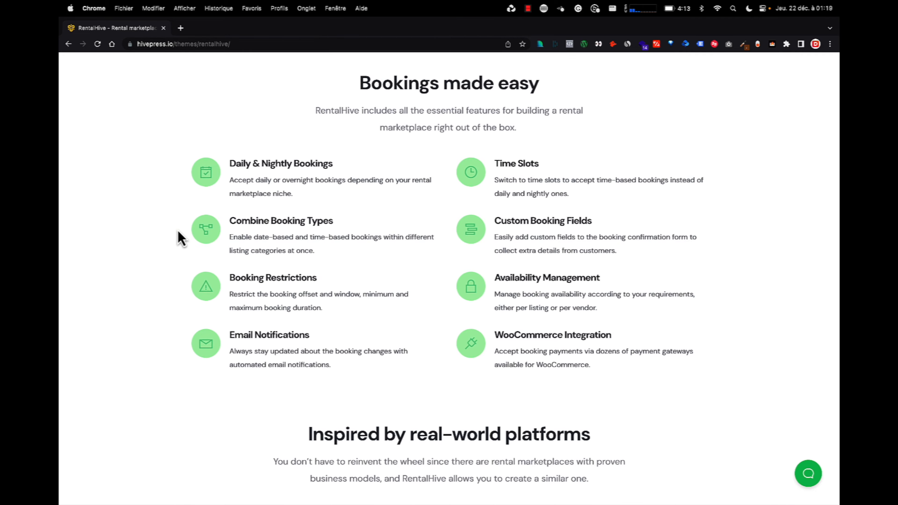
scroll(180, 237, down, 5)
scroll(181, 237, down, 3)
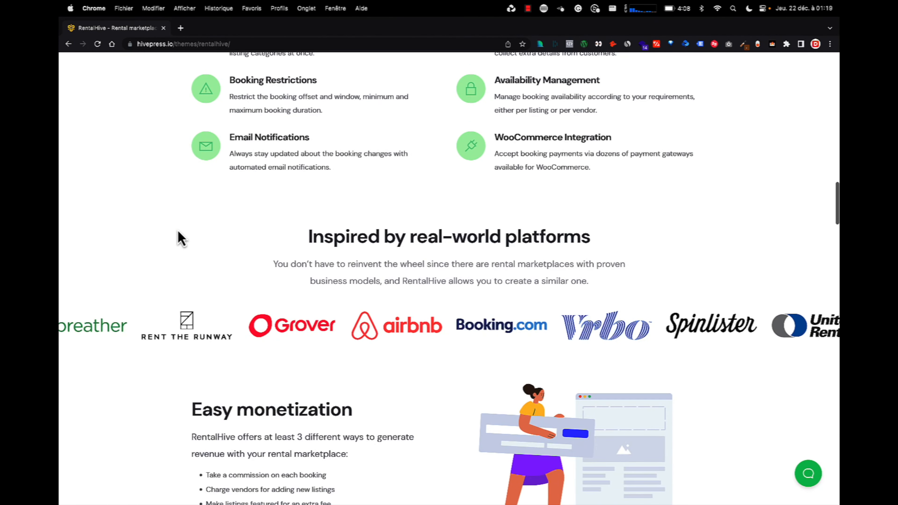
scroll(181, 237, down, 1)
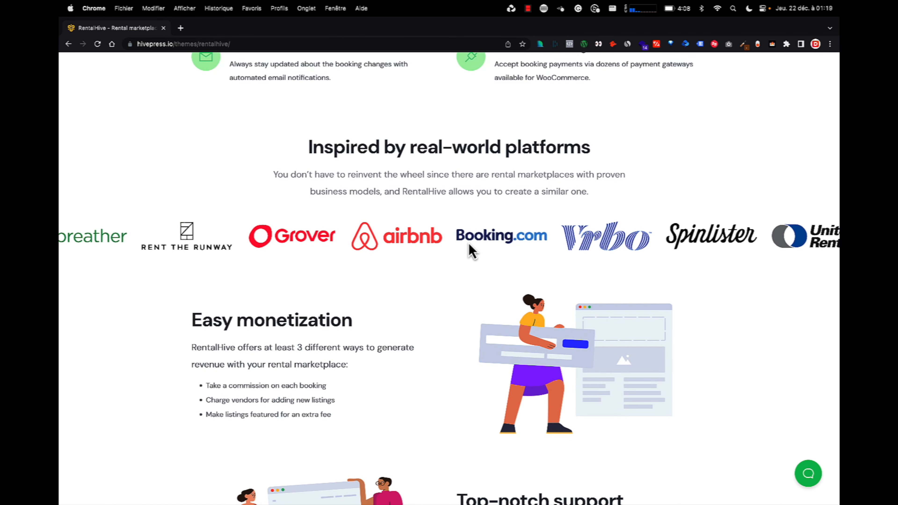
scroll(242, 311, down, 5)
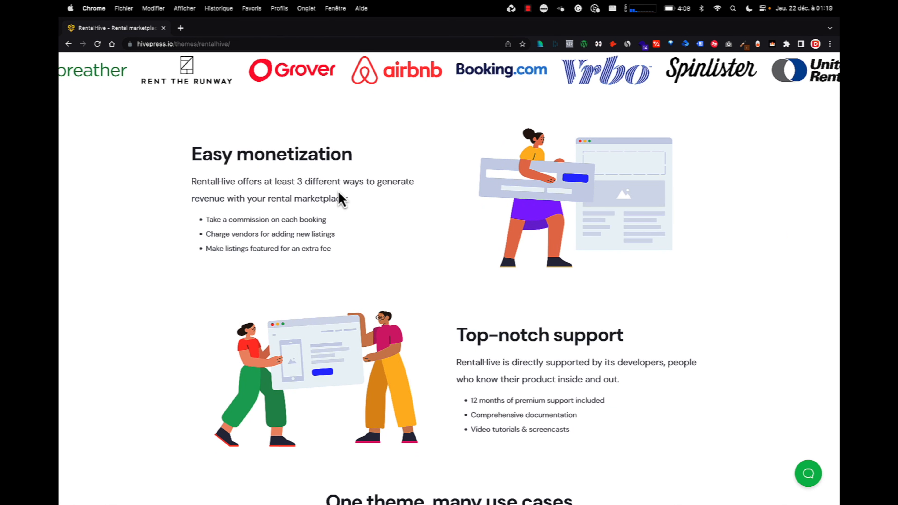
scroll(306, 203, down, 10)
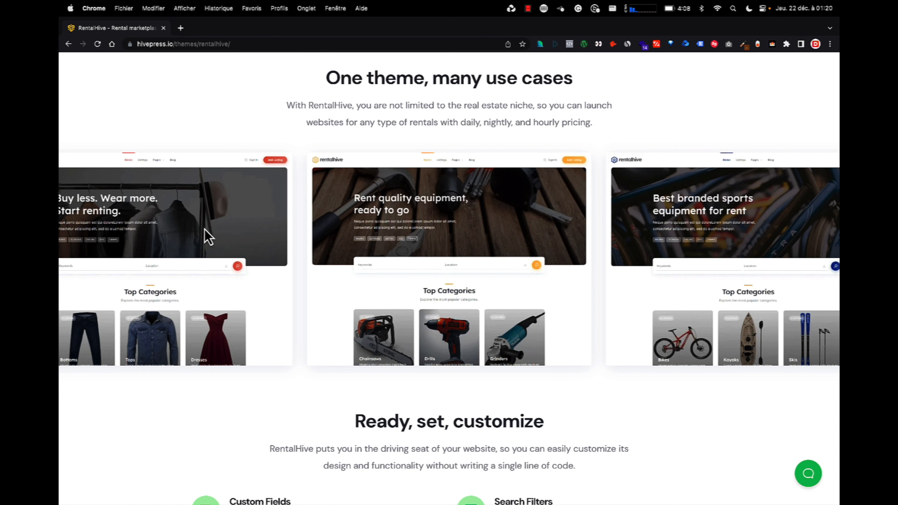
scroll(386, 279, down, 1)
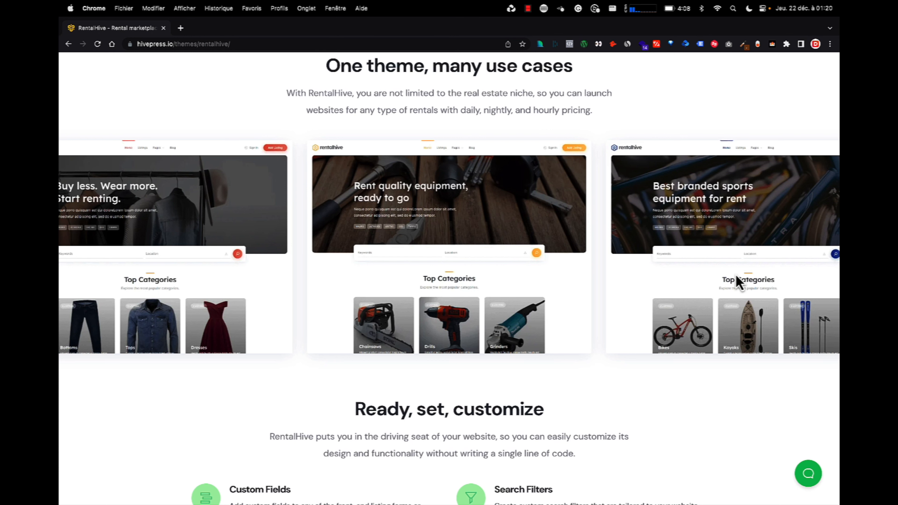
scroll(445, 333, down, 9)
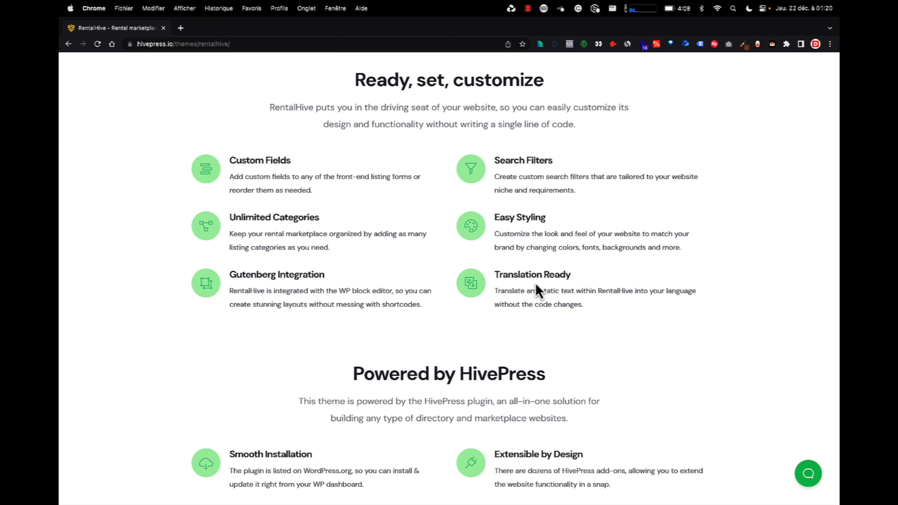
scroll(154, 289, down, 15)
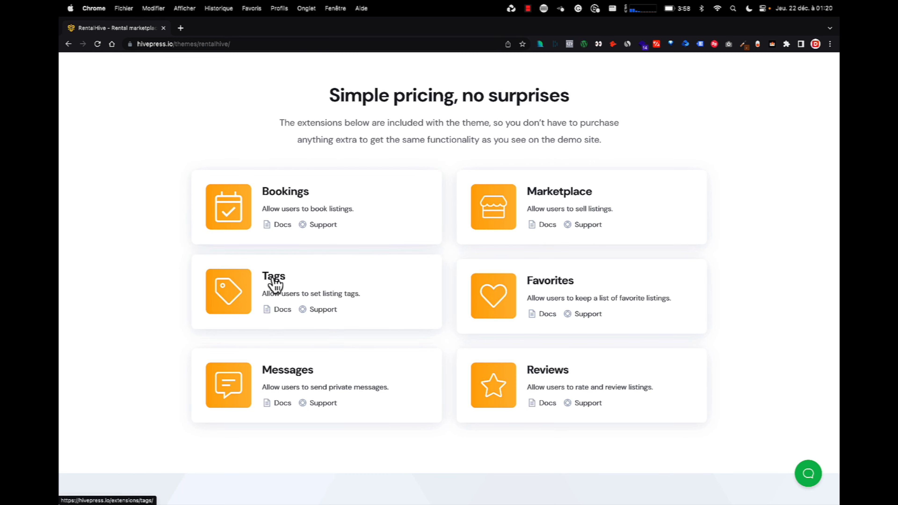
Examine the extensions included with RentalHive, the HivePress Messages plugin page and the theme's purchase options
scroll(490, 248, down, 1)
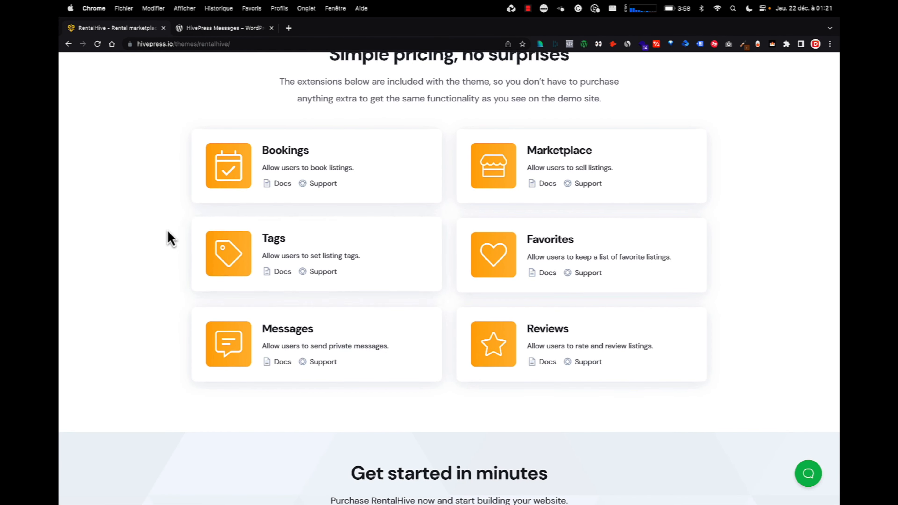
key(ctrl+Tab)
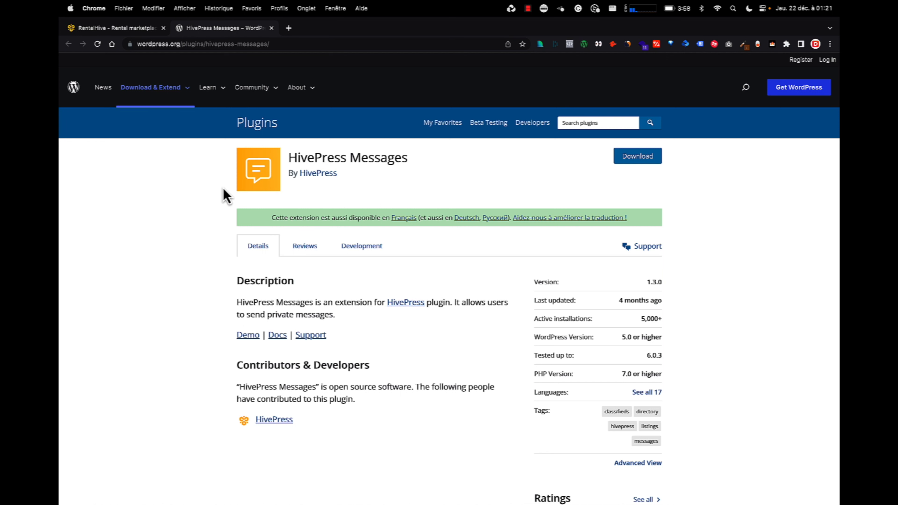
key(super+w)
scroll(144, 216, down, 1)
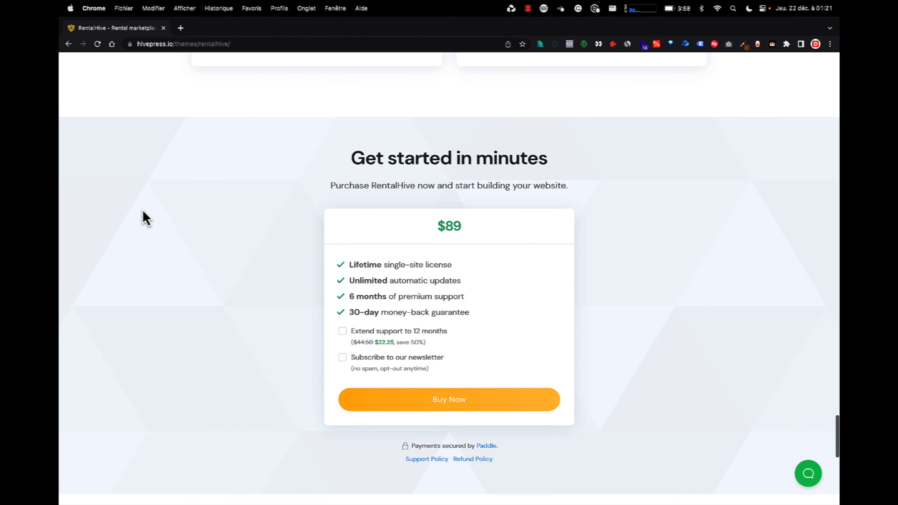
scroll(145, 217, down, 1)
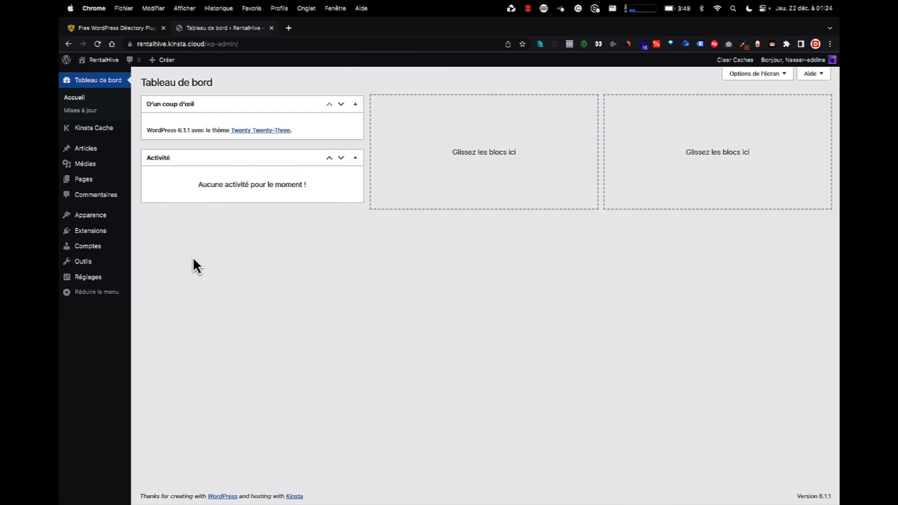
Upload rentalhive.zip as a new WordPress theme, install it and activate it
mouse_move(113, 217)
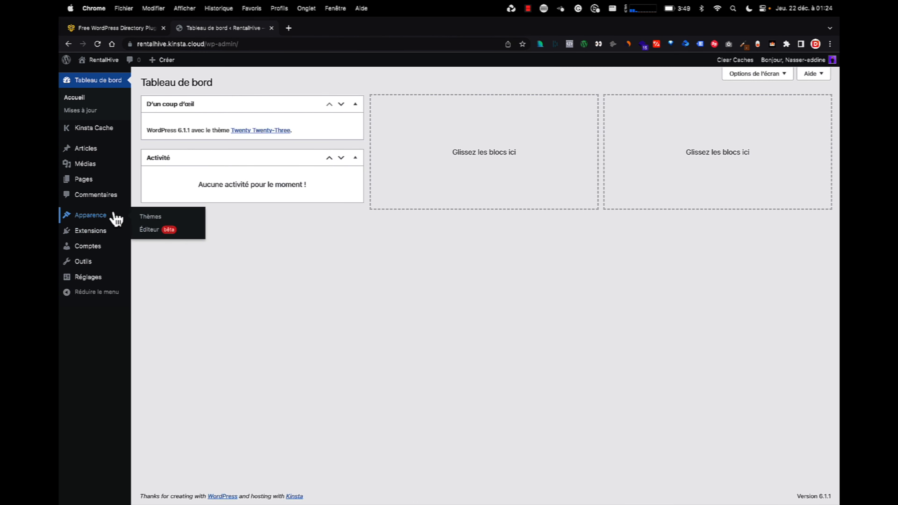
click(152, 217)
click(222, 84)
click(257, 82)
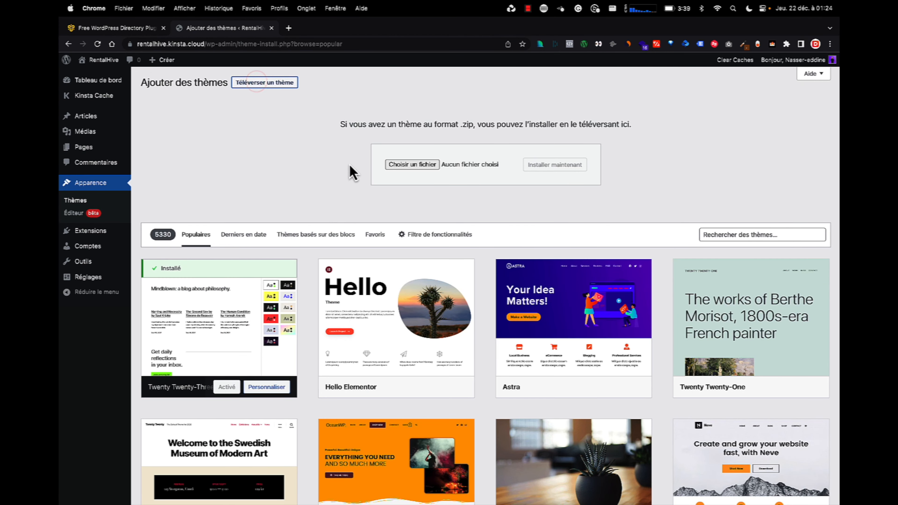
click(412, 165)
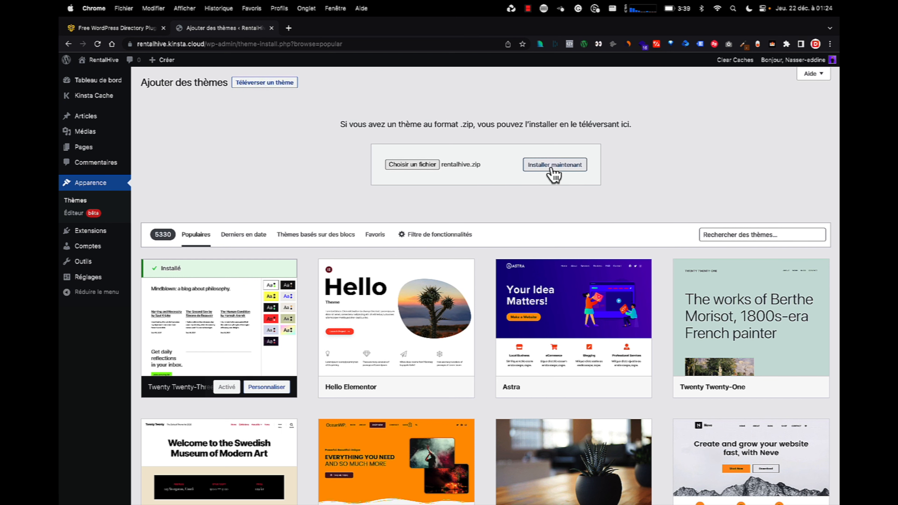
click(552, 169)
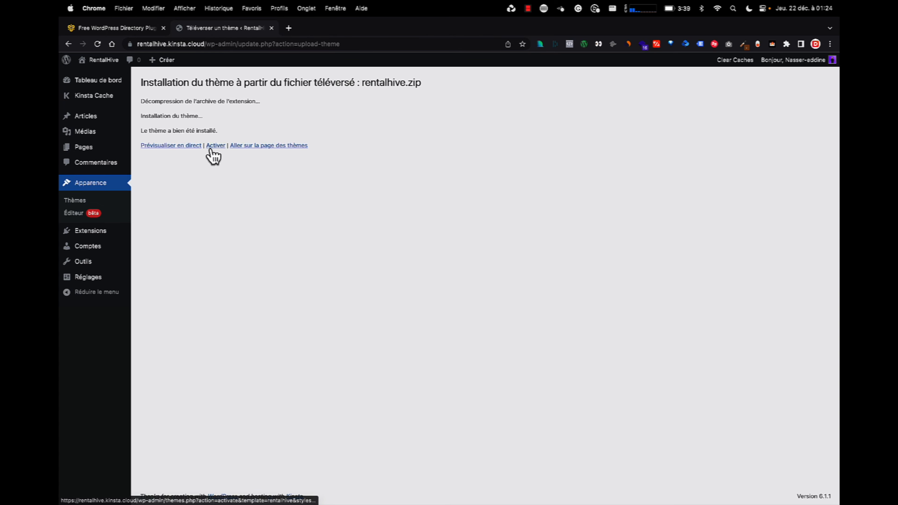
click(216, 145)
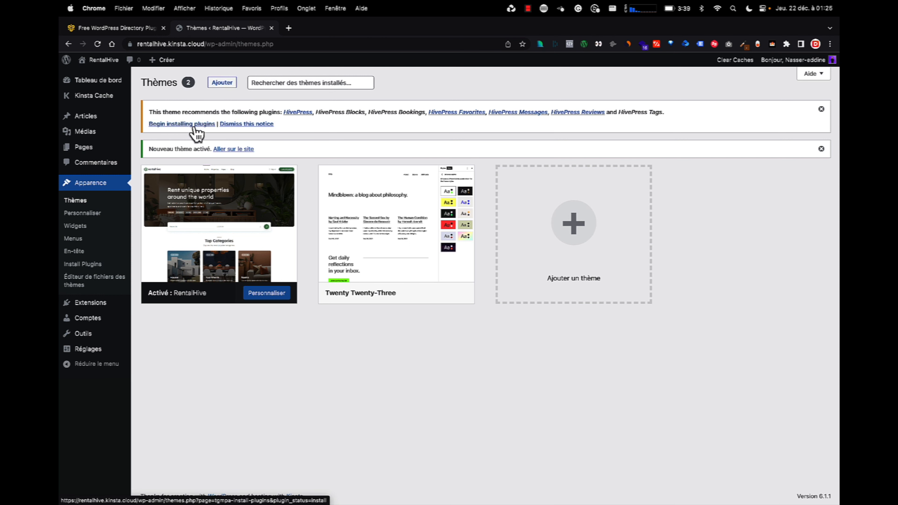
Install all seven plugins recommended by the RentalHive theme in one bulk action
click(207, 125)
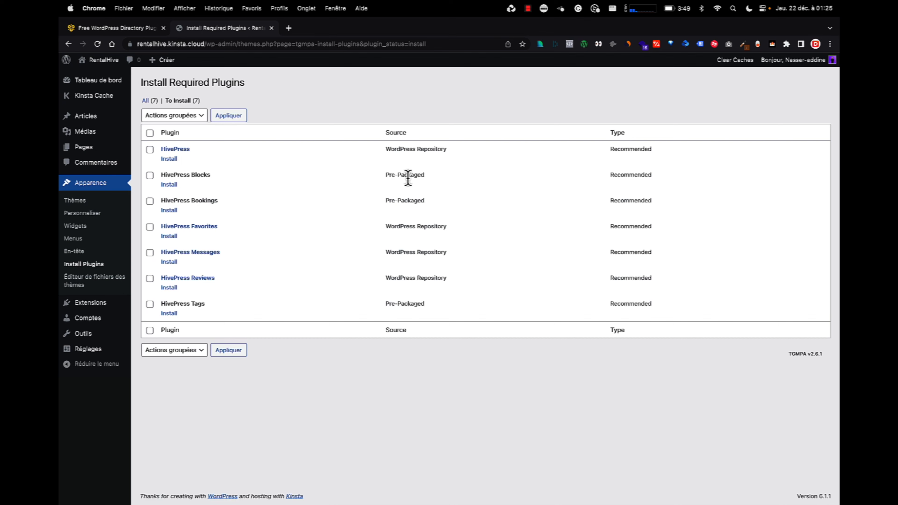
click(150, 133)
click(169, 115)
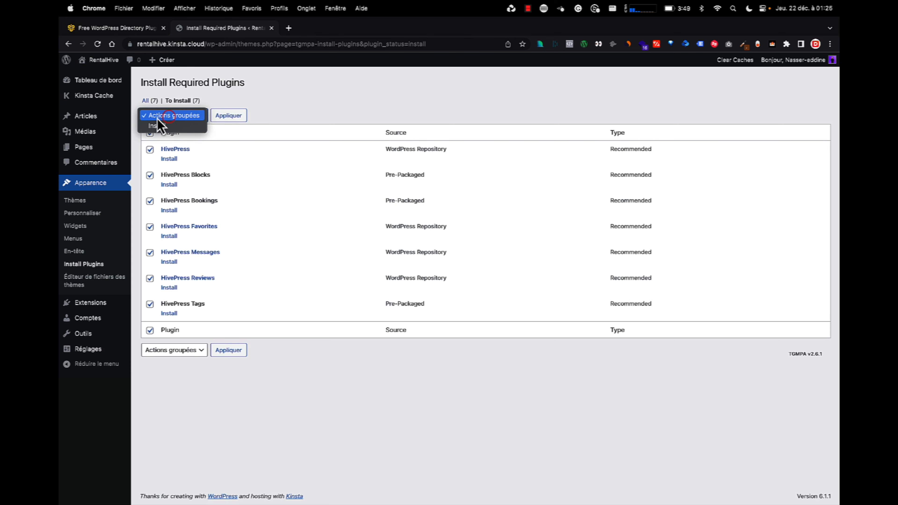
click(160, 125)
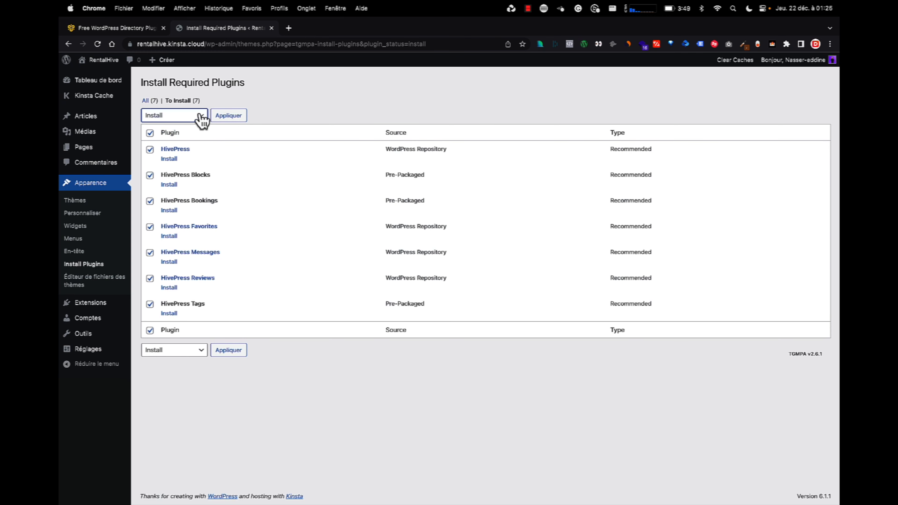
click(228, 116)
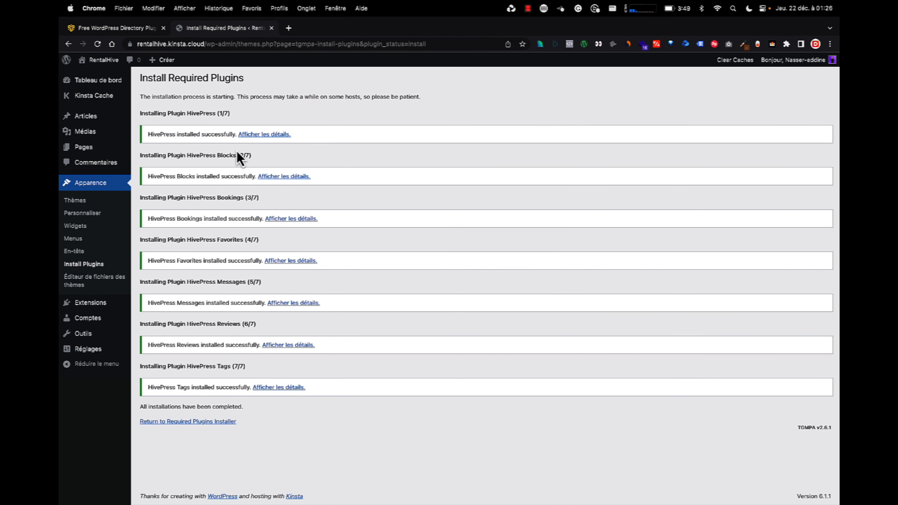
Activate all the recommended HivePress plugins in one bulk action
click(128, 200)
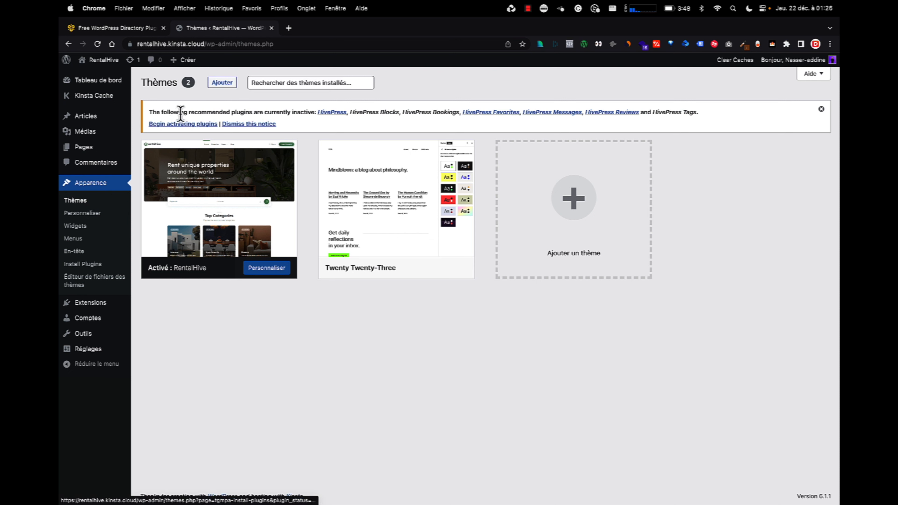
mouse_move(88, 304)
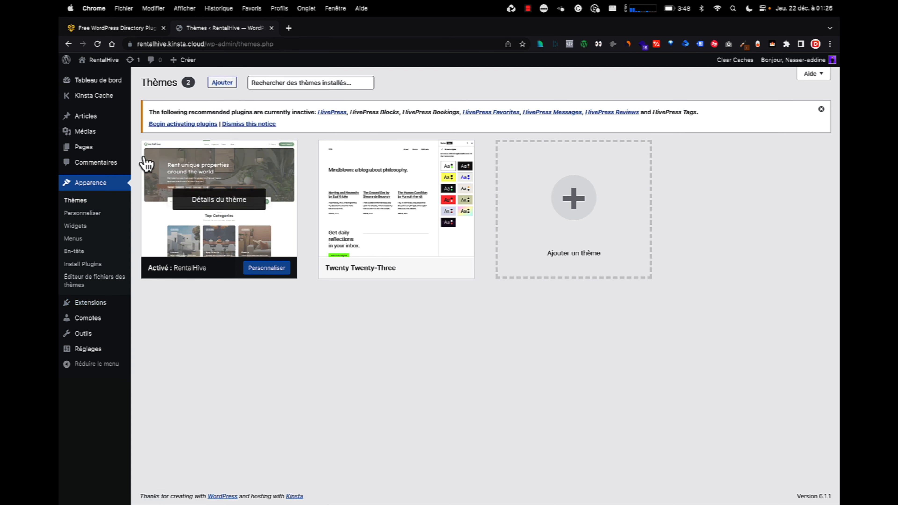
click(169, 125)
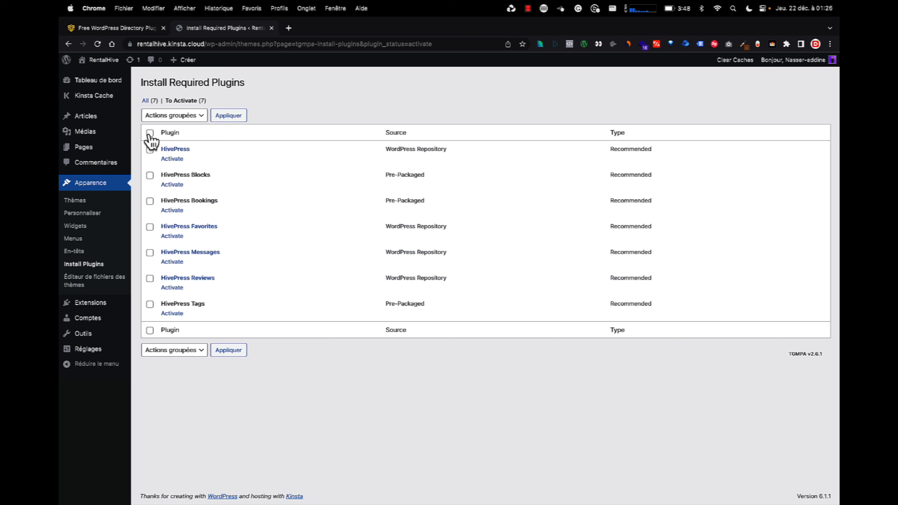
click(151, 134)
click(167, 119)
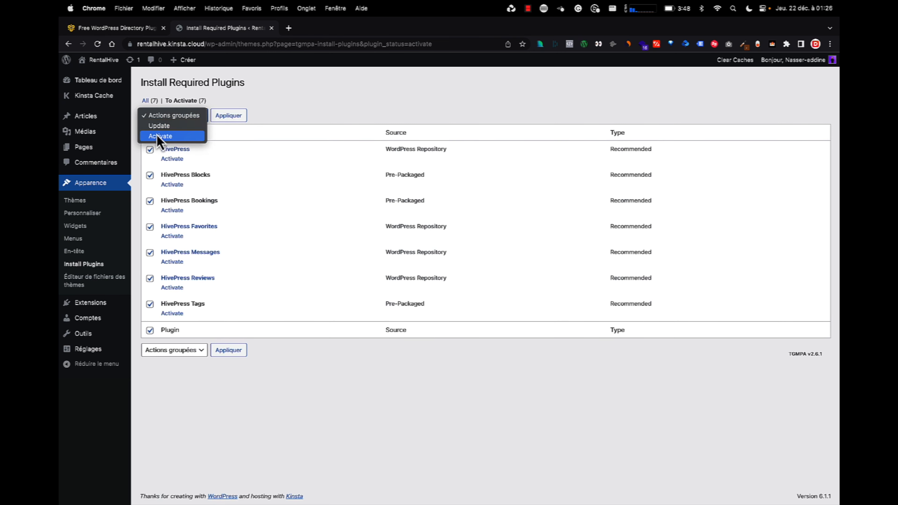
click(160, 136)
click(219, 117)
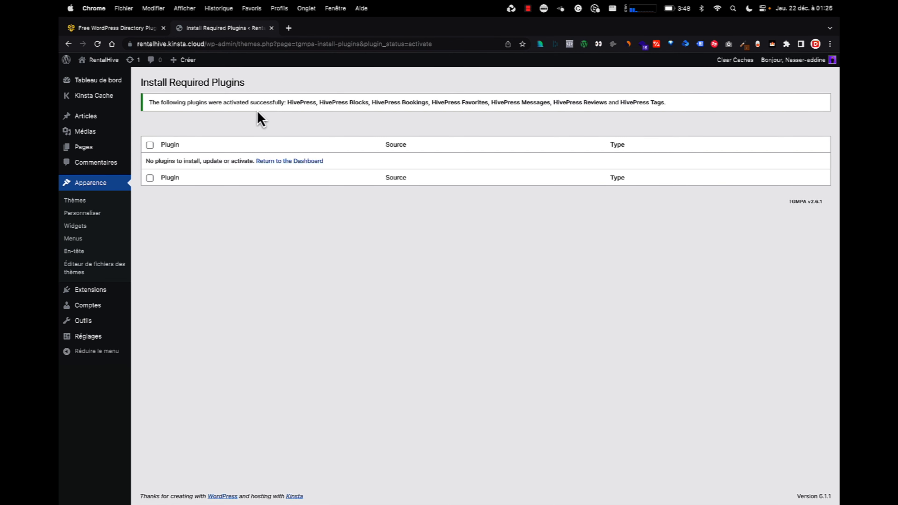
Update the site's translations from the WordPress updates page
click(130, 59)
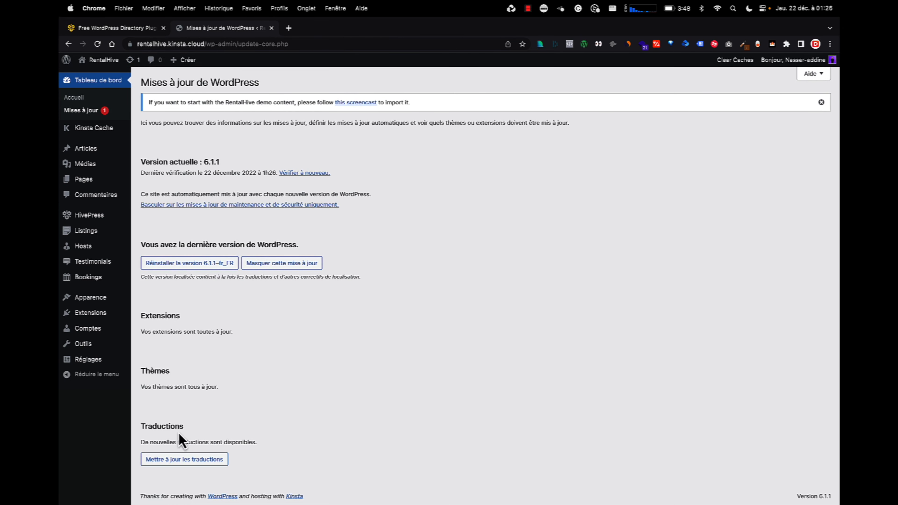
click(174, 460)
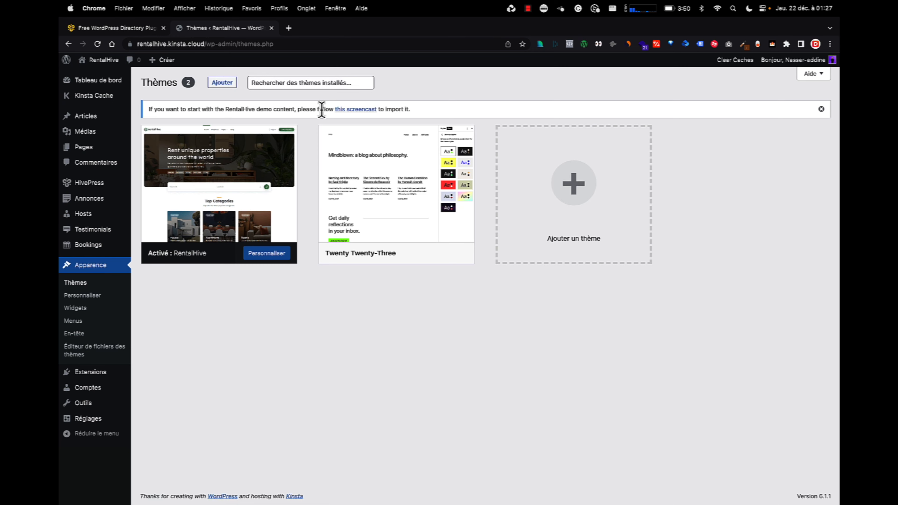
Consult the RentalHive demo import screencast, and install and activate the One Click Demo Import plugin
click(354, 109)
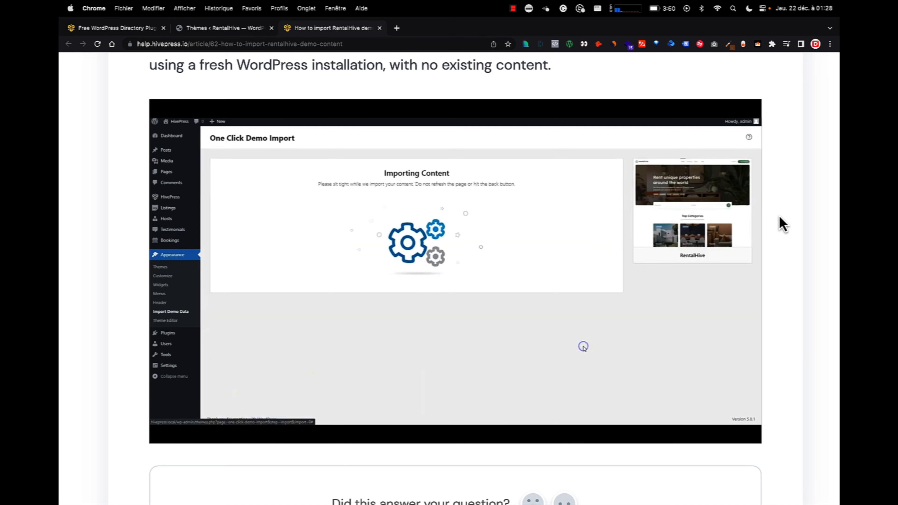
key(super+w)
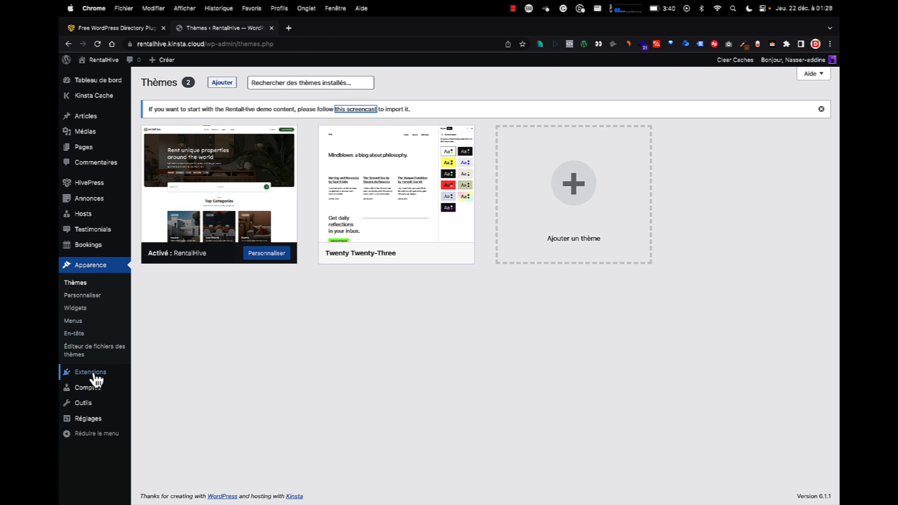
mouse_move(118, 381)
click(148, 387)
click(709, 130)
text(One click demo import)
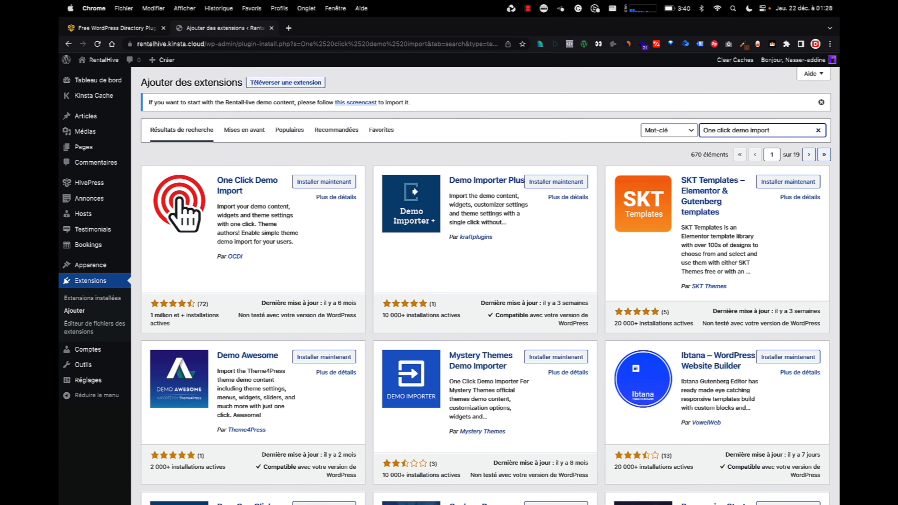
click(342, 183)
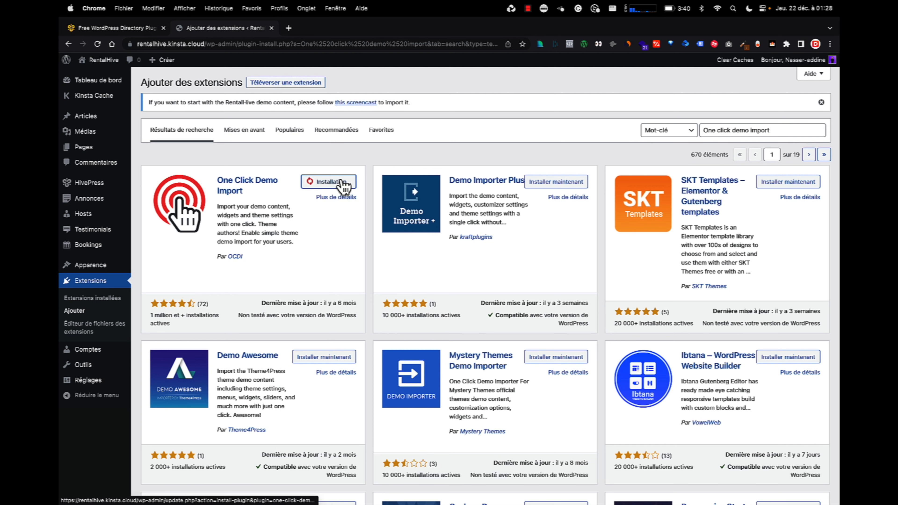
click(351, 183)
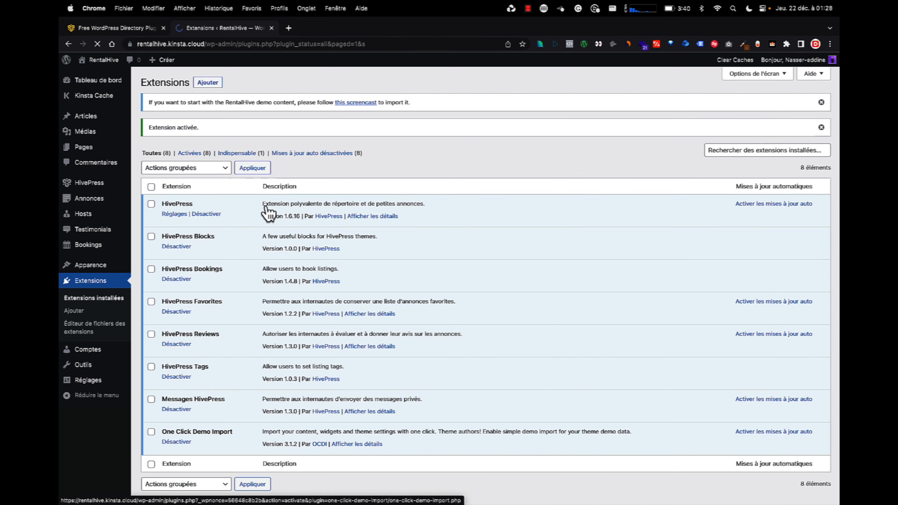
Import the RentalHive demo data with One Click Demo Import, without adding any of the optional recommended plugins
mouse_move(108, 267)
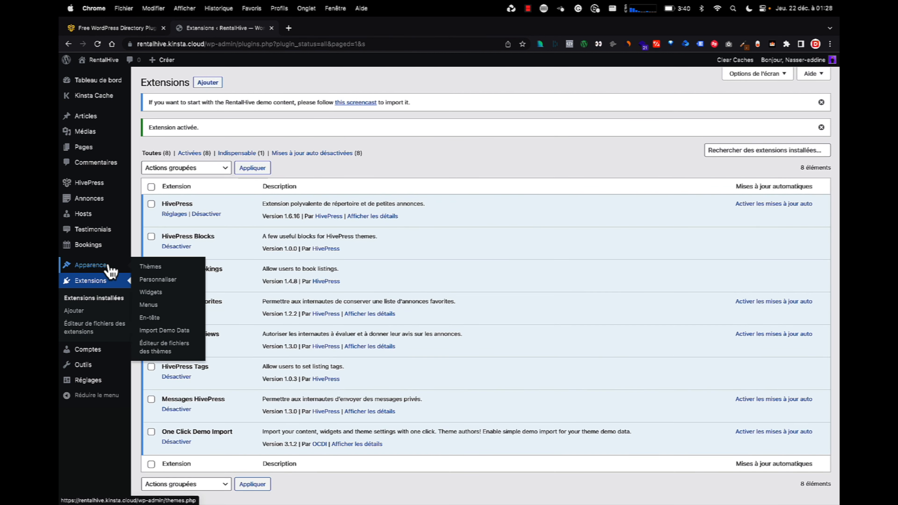
click(152, 334)
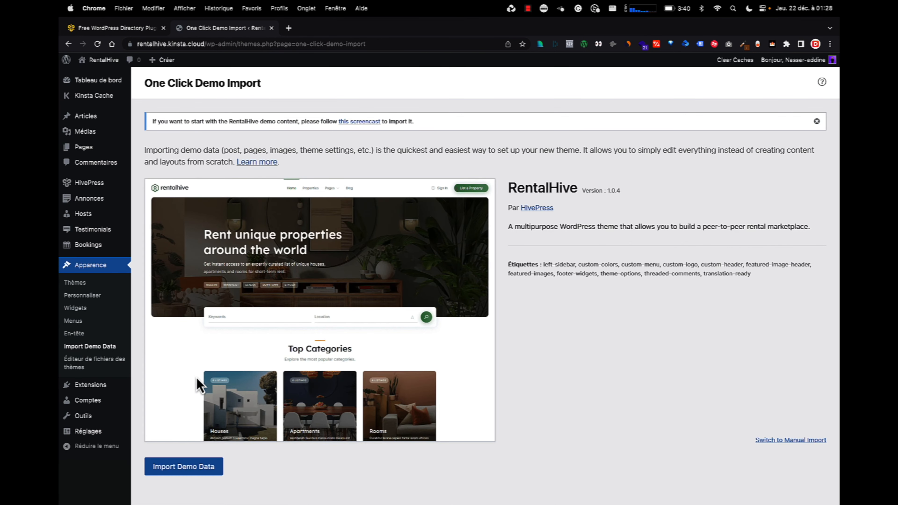
click(162, 466)
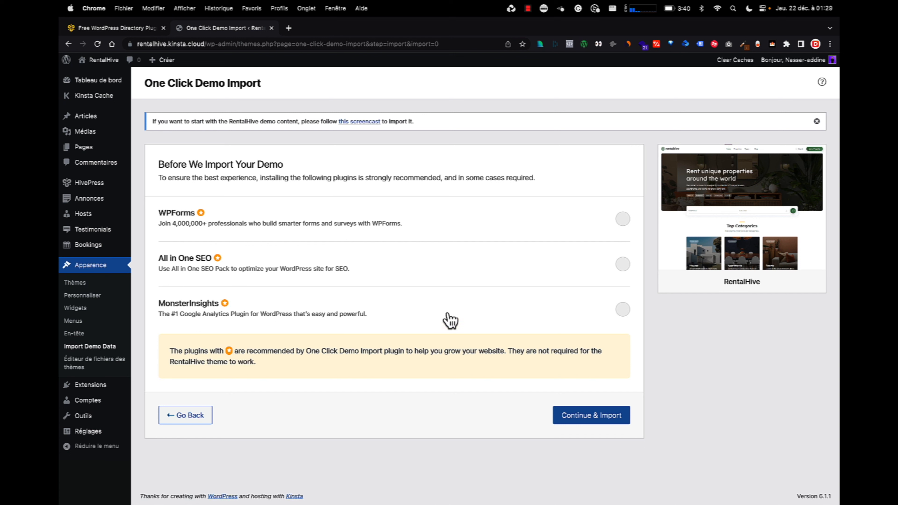
click(577, 417)
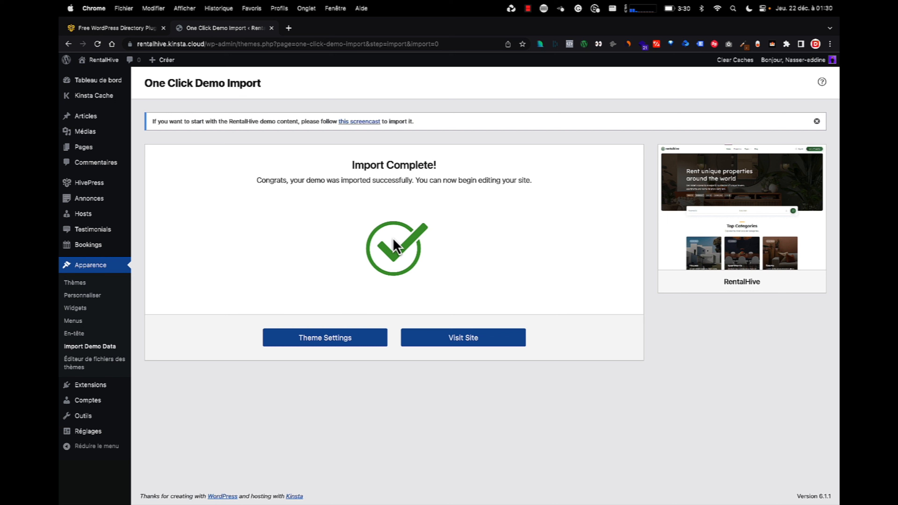
Visit the site and review the imported demo content on its home page
click(470, 341)
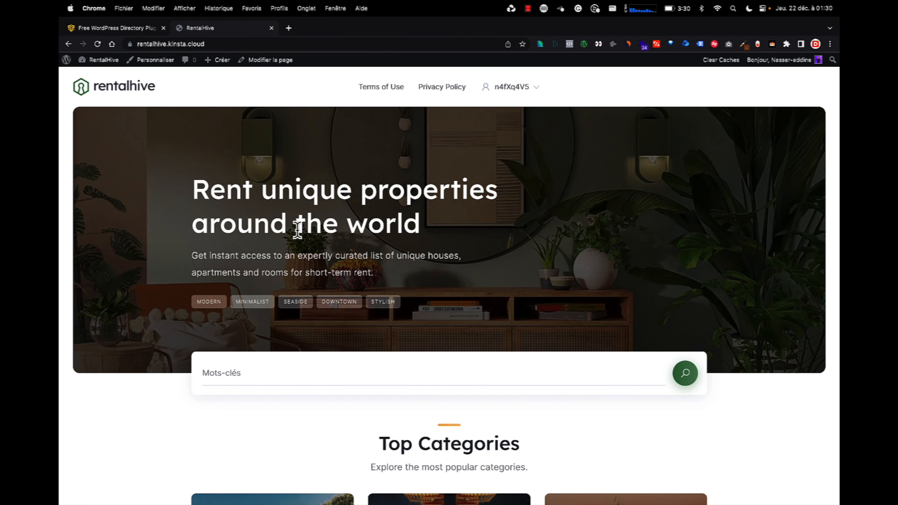
scroll(197, 249, down, 15)
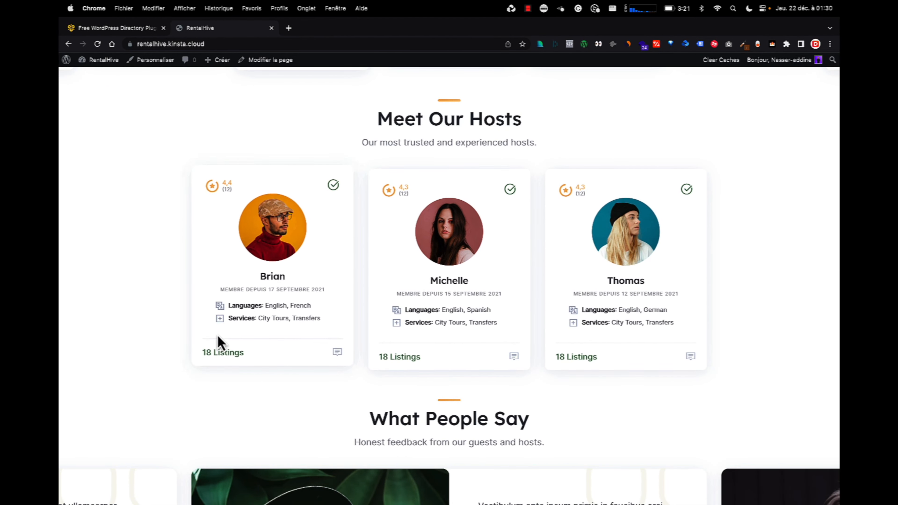
scroll(189, 358, up, 15)
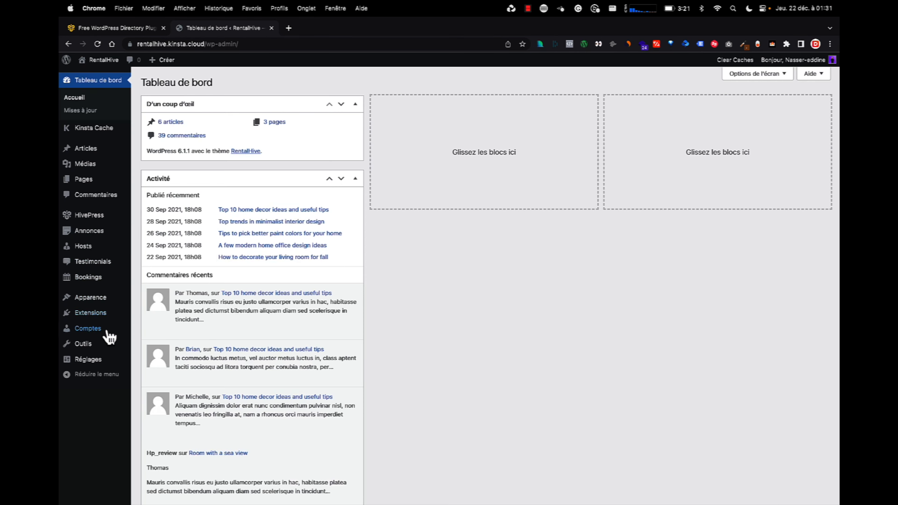
Deactivate the One Click Demo Import plugin in the list of installed plugins
mouse_move(105, 328)
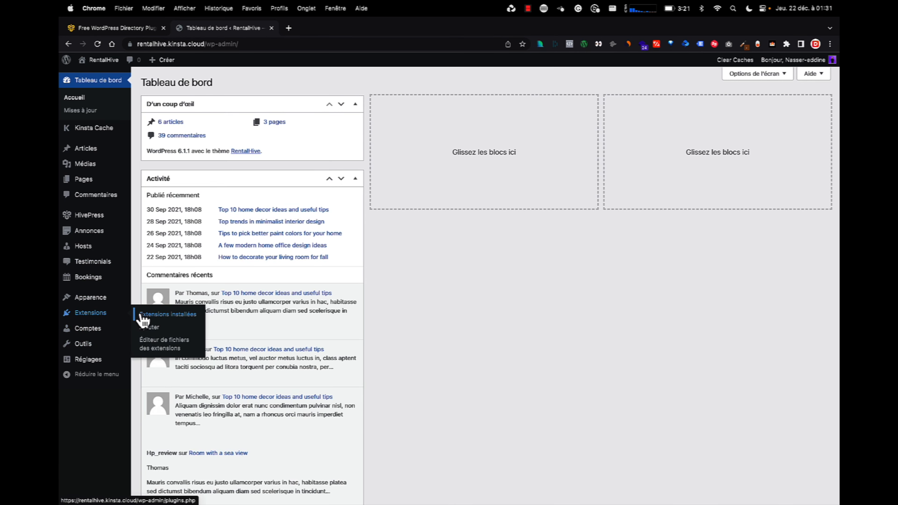
click(141, 316)
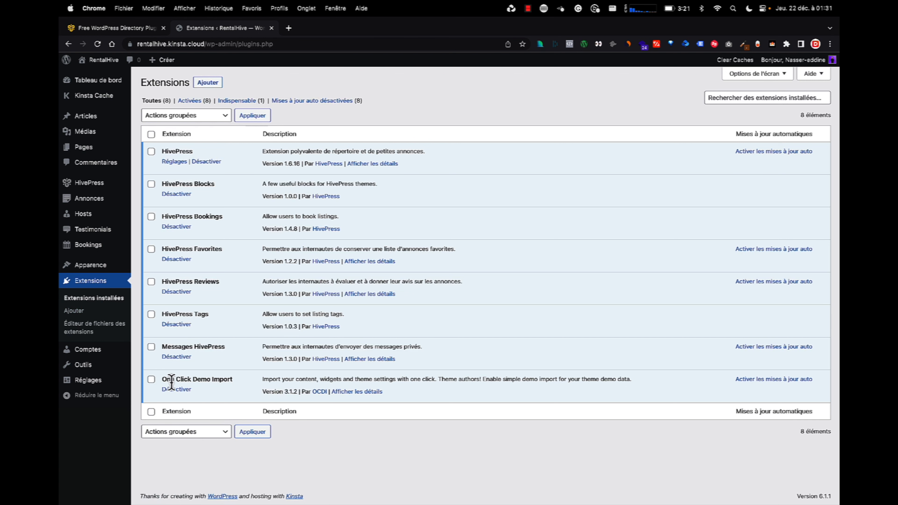
click(176, 389)
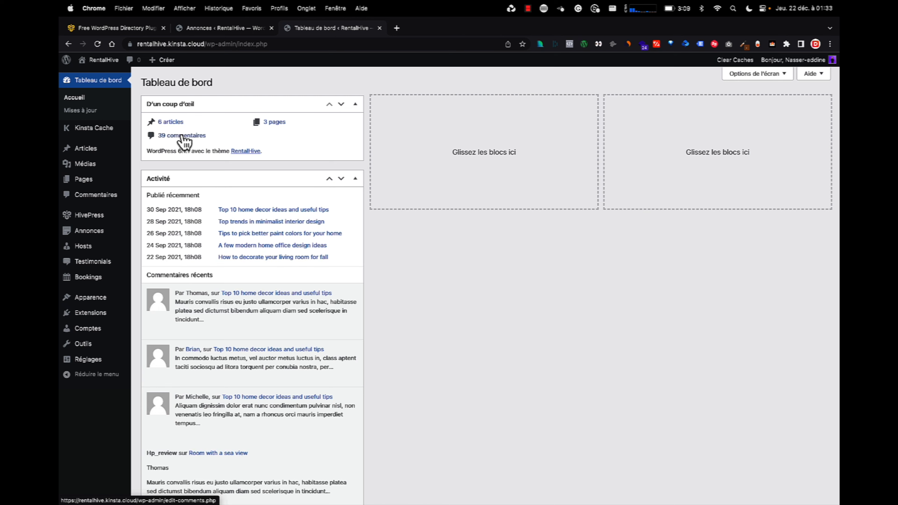
mouse_move(99, 179)
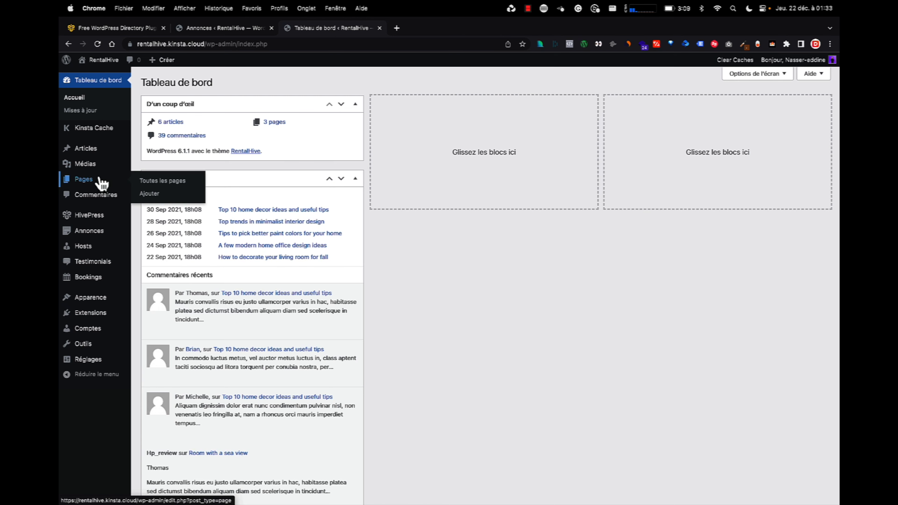
scroll(101, 182, down, 3)
mouse_move(85, 217)
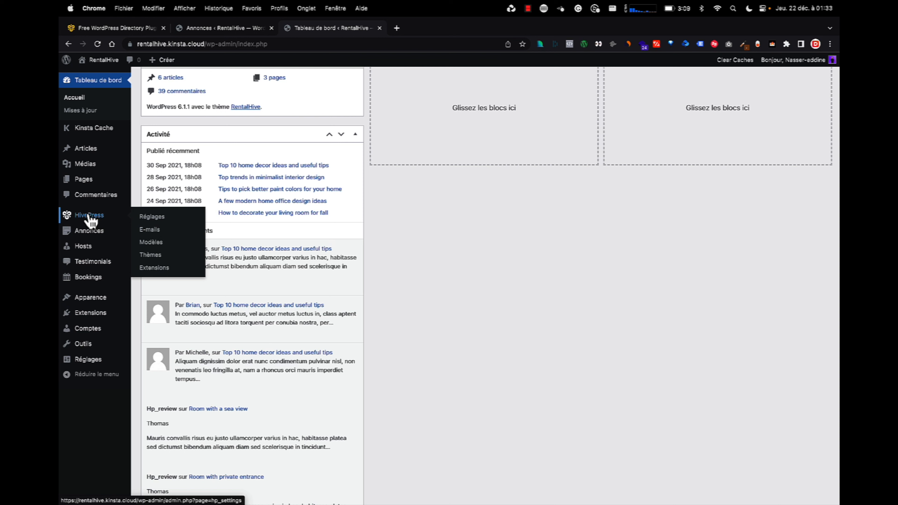
mouse_move(94, 235)
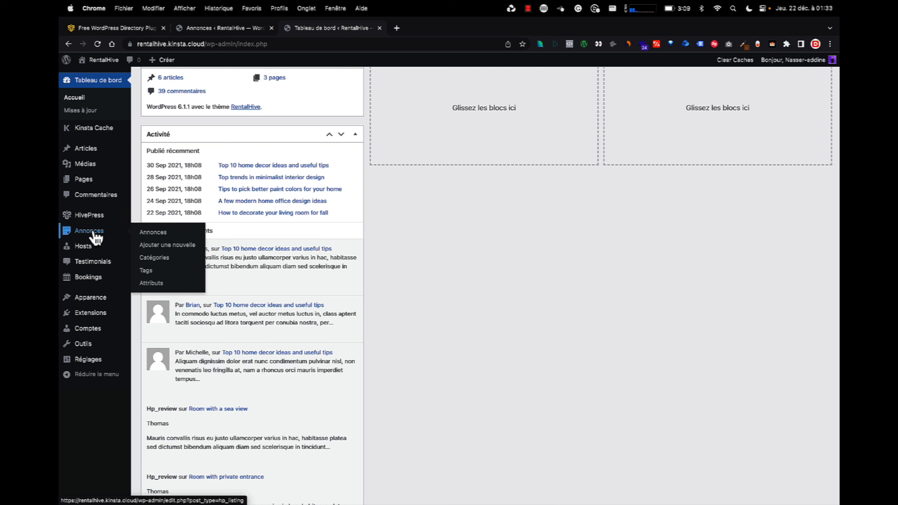
mouse_move(85, 253)
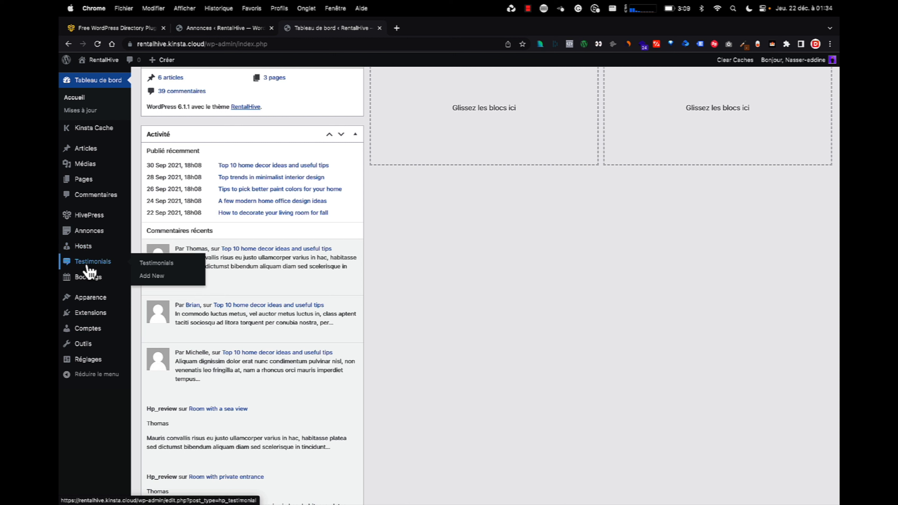
Assign the Header menu to the Header display location and save the menu
mouse_move(95, 285)
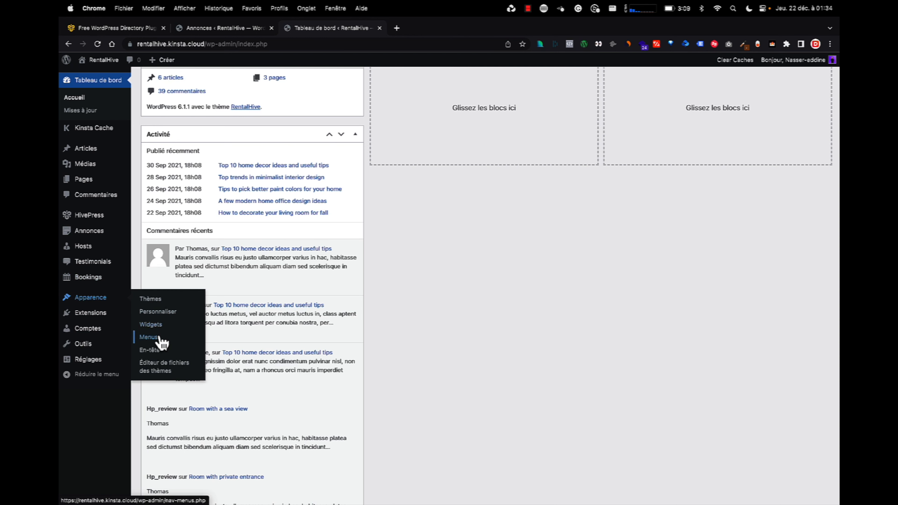
click(151, 341)
click(283, 135)
click(274, 142)
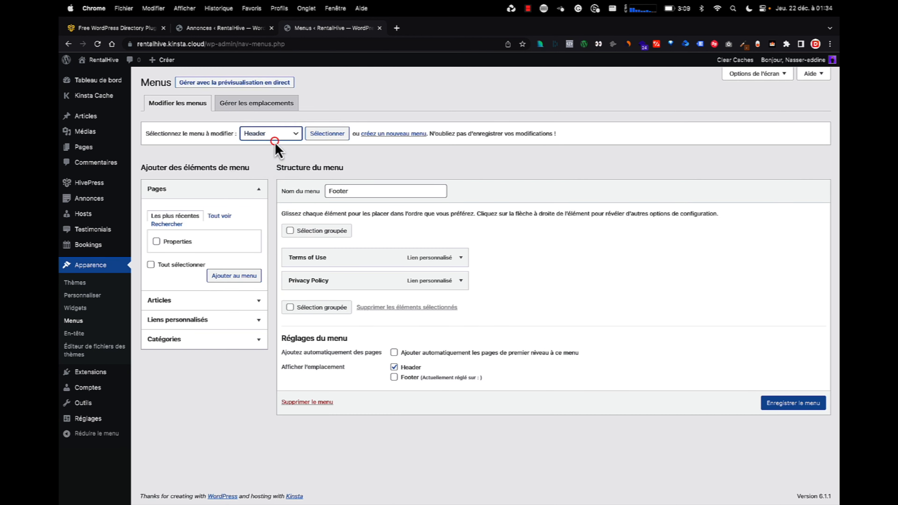
click(314, 135)
scroll(371, 366, down, 4)
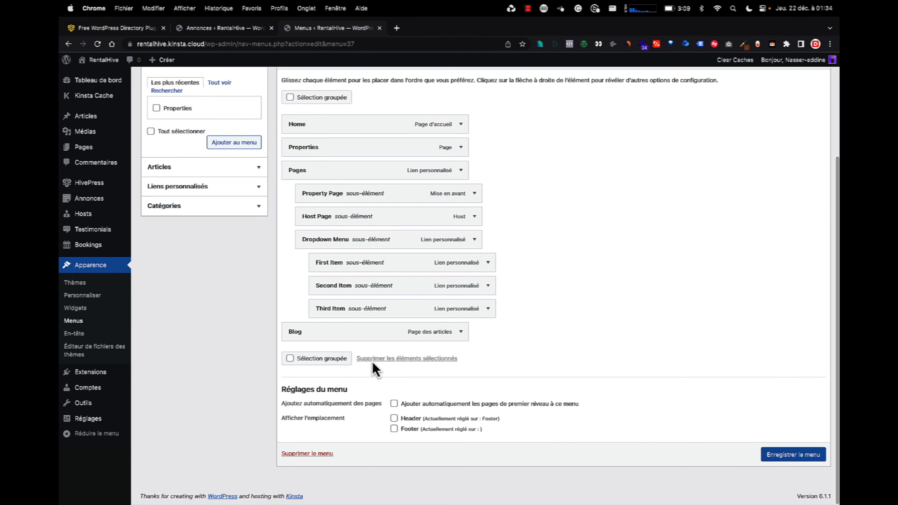
click(393, 418)
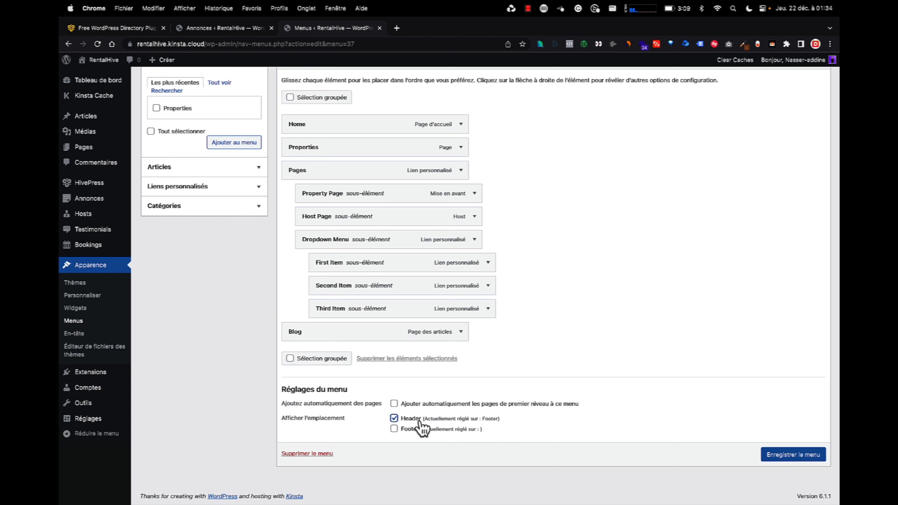
click(775, 457)
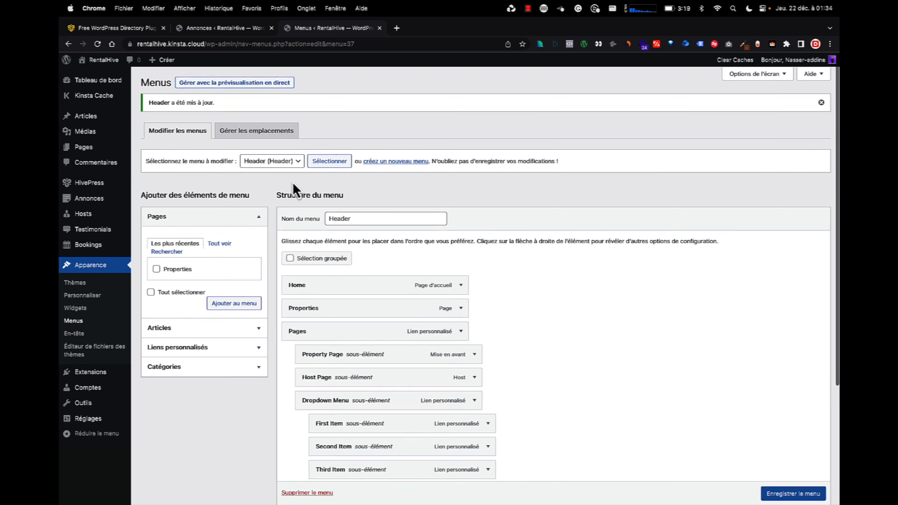
Assign the Footer menu to the Footer display location and save the menu
click(273, 161)
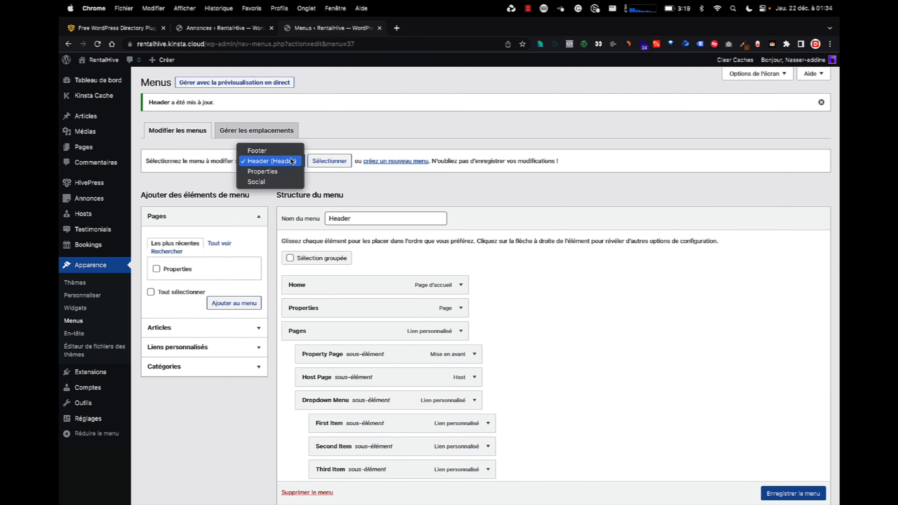
click(262, 149)
click(327, 162)
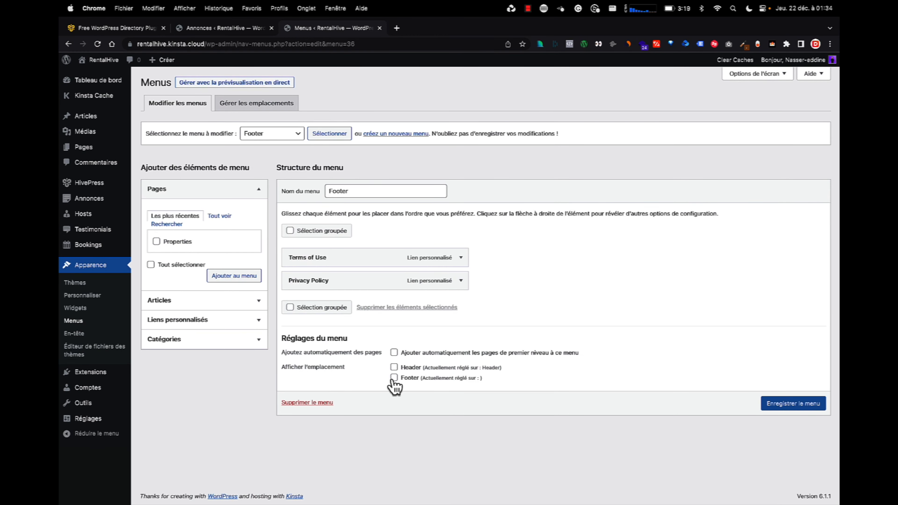
click(393, 378)
click(784, 405)
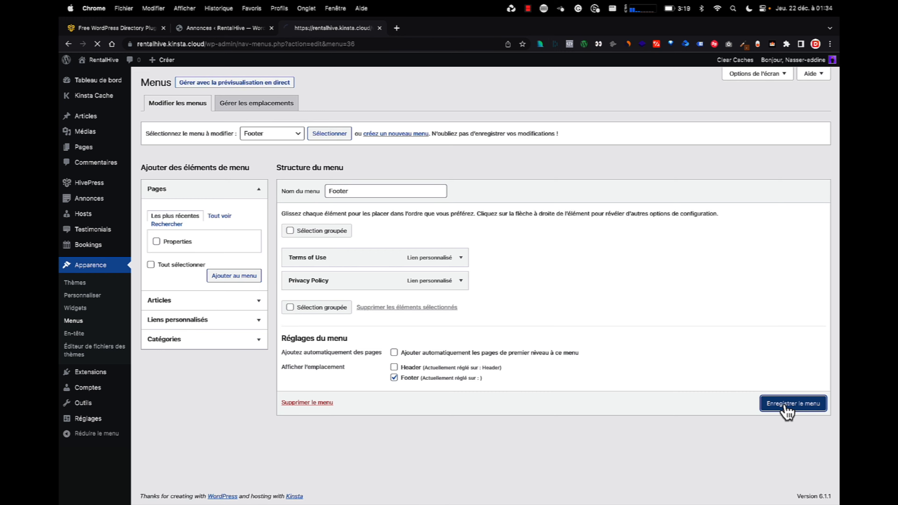
Visit the site and check the home page's header navigation, including its Pages and account submenus
click(88, 72)
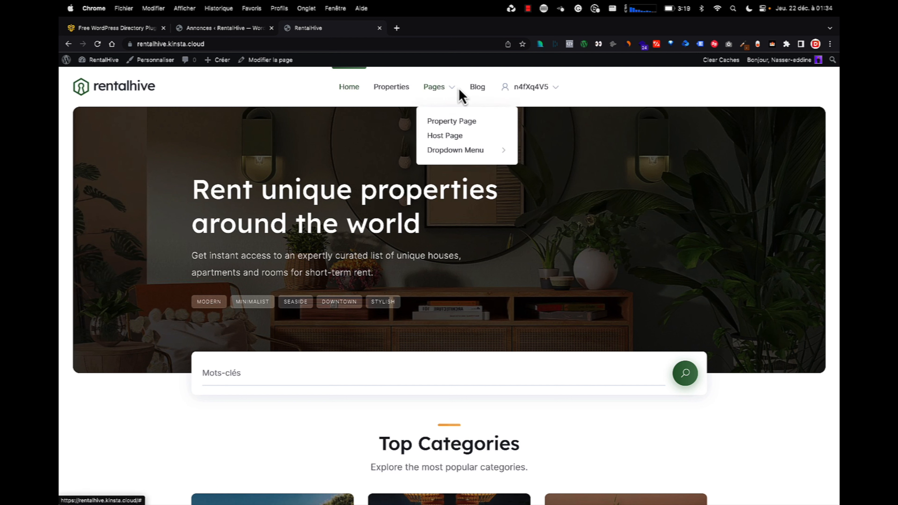
mouse_move(537, 94)
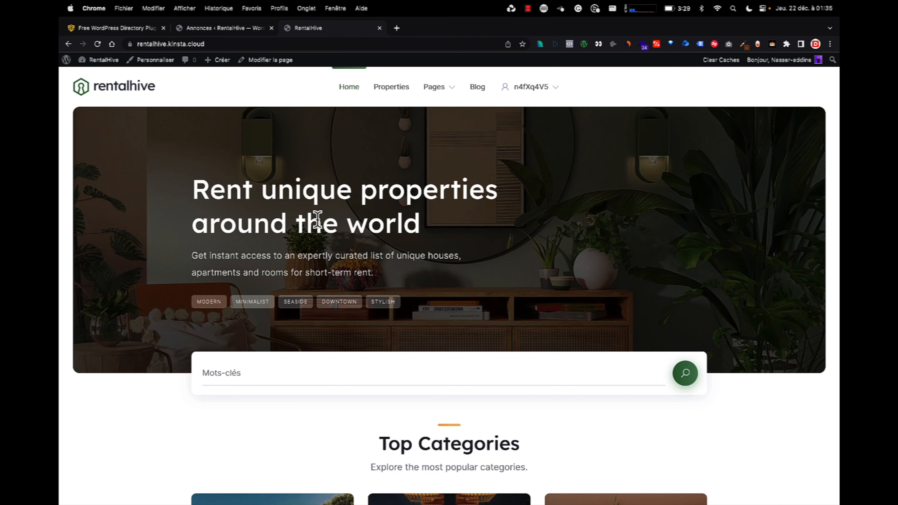
scroll(315, 217, down, 1)
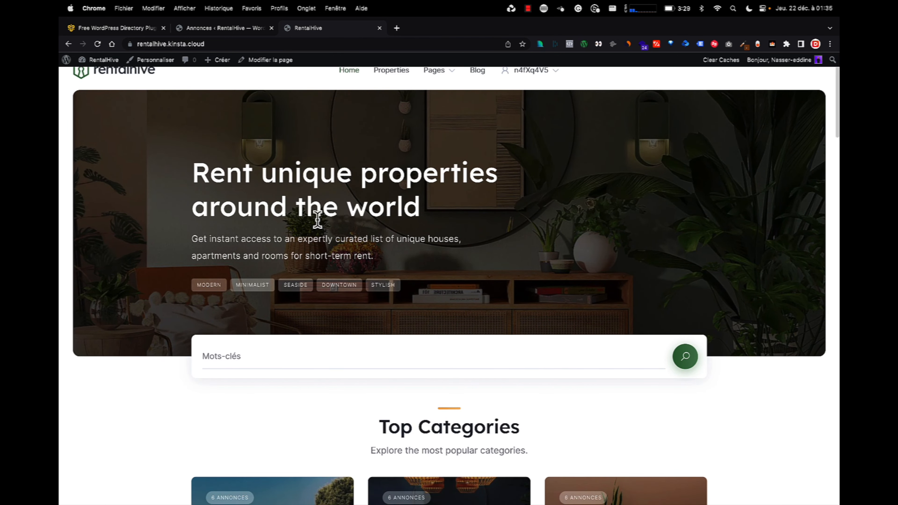
scroll(315, 215, up, 1)
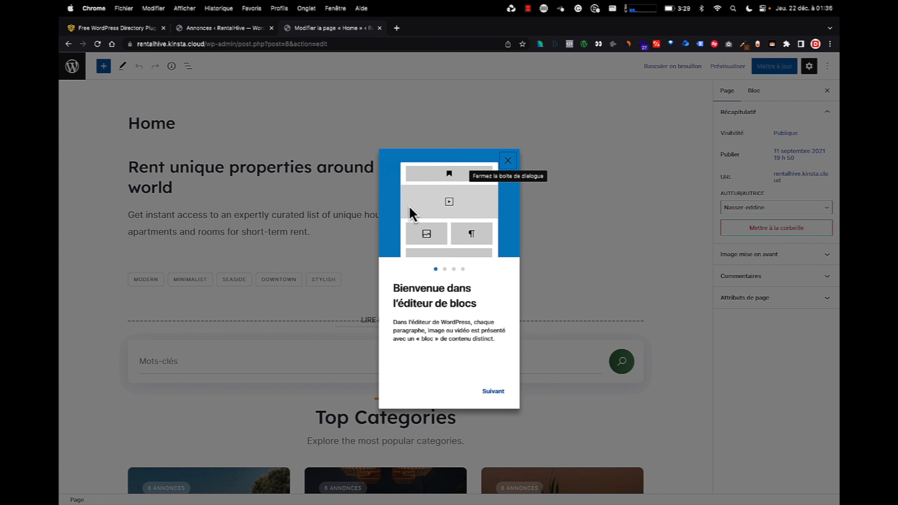
Dismiss the block editor's welcome guide and turn off fullscreen mode for the Home page
click(508, 161)
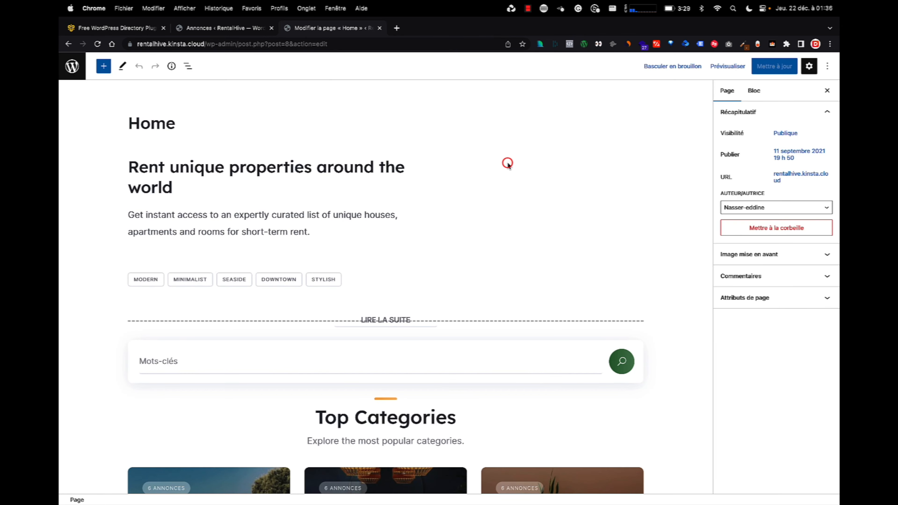
click(827, 67)
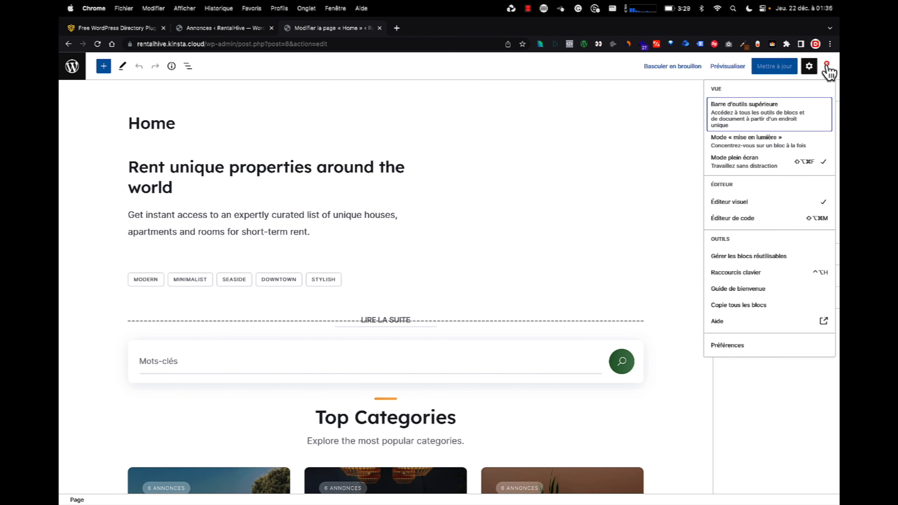
click(738, 162)
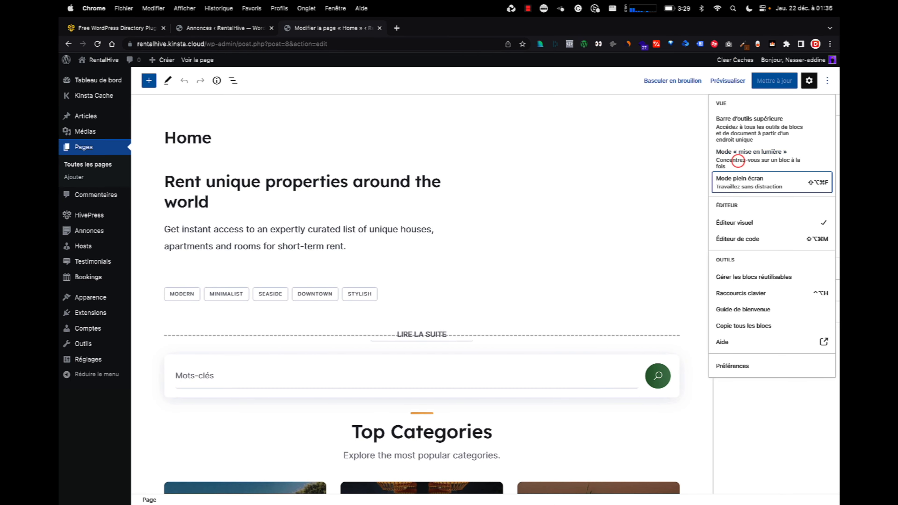
click(828, 83)
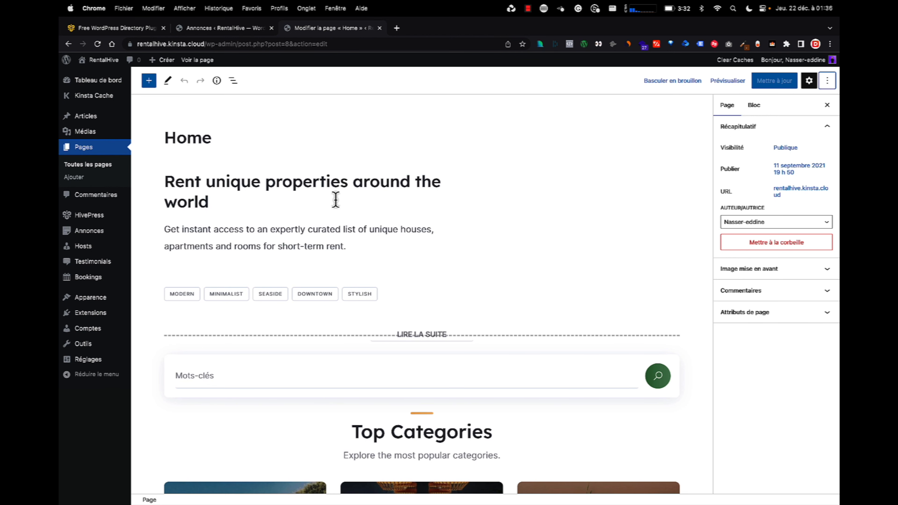
Retitle the Home page "Accueil" and change its main heading to "Réservez vos vacances de rêves, au bout du monde … ou pas !"
double_click(190, 142)
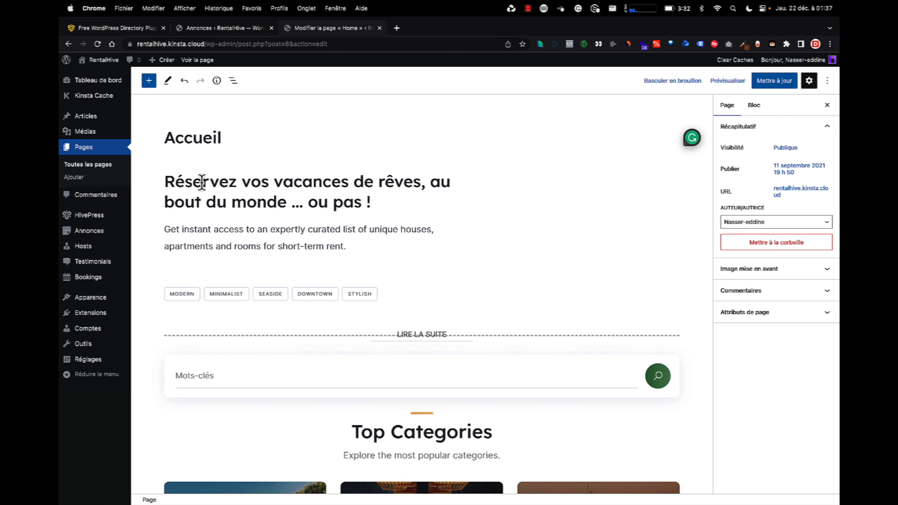
Examine the settings of the Listing Tags block and the listing search form block, using the page's list view
scroll(202, 226, down, 3)
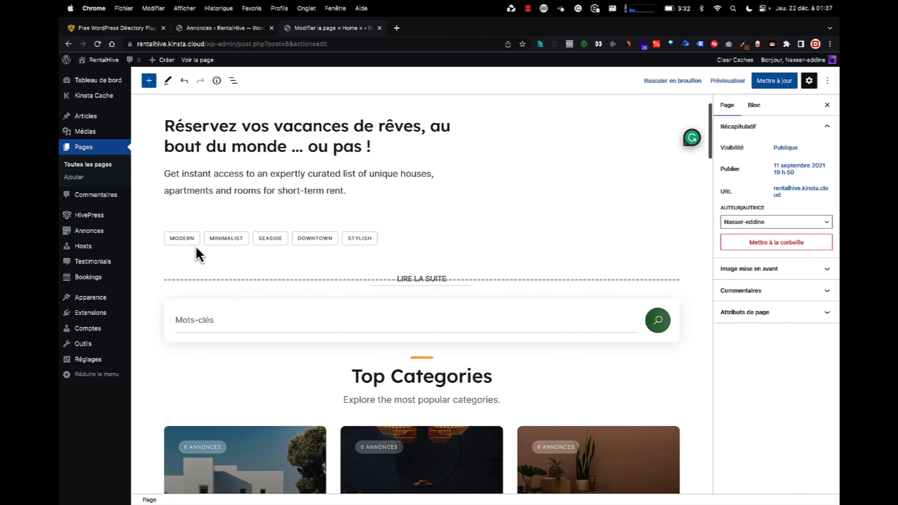
click(191, 238)
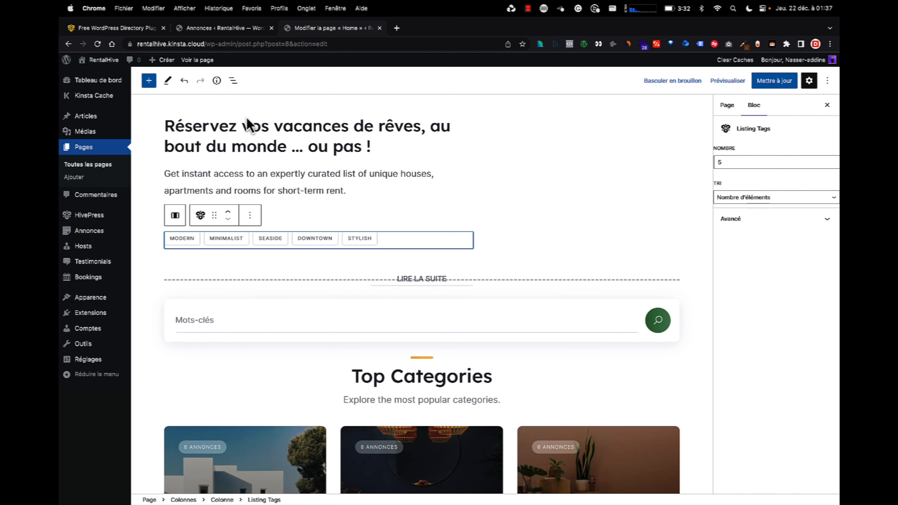
click(233, 82)
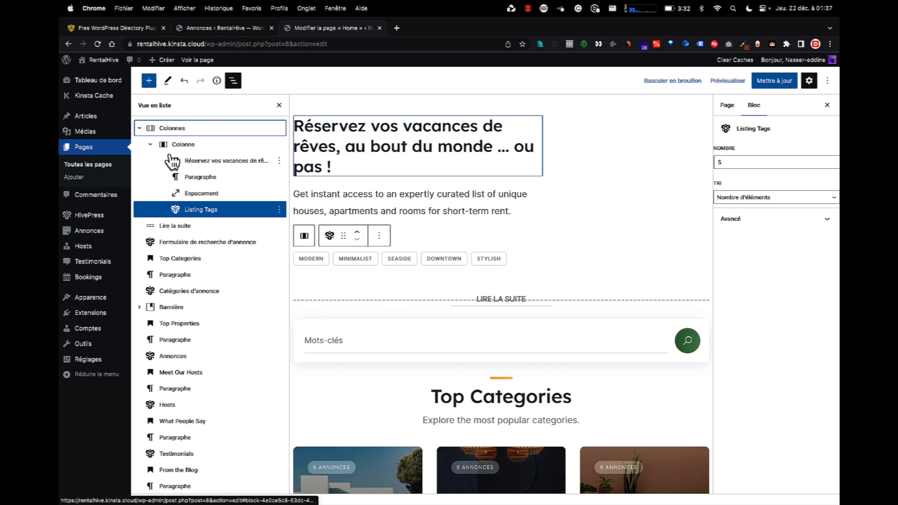
click(195, 247)
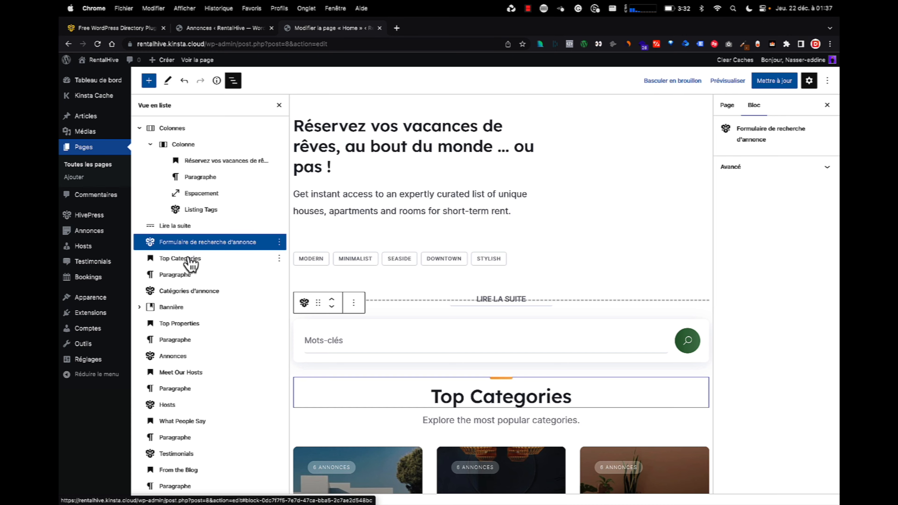
Examine the Top Categories heading and the paragraph beneath it as editable text blocks
scroll(190, 261, down, 2)
scroll(350, 292, down, 2)
scroll(351, 292, down, 3)
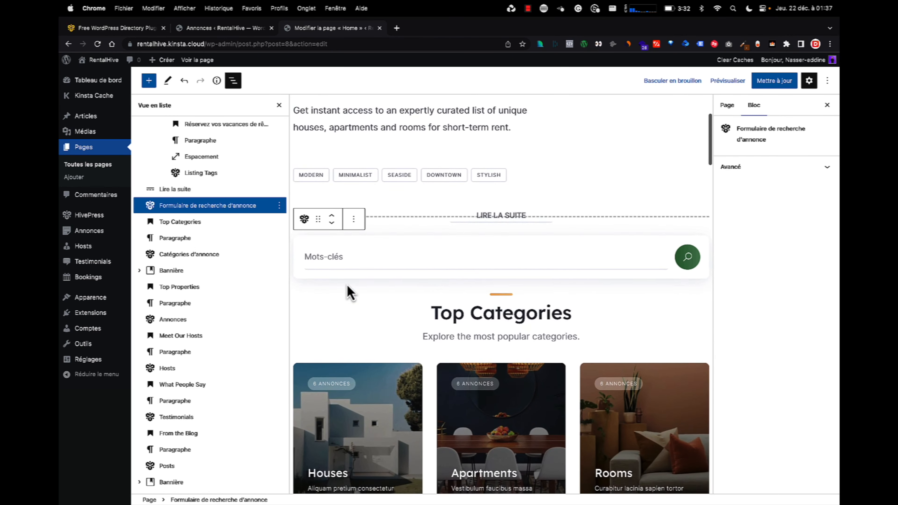
click(186, 223)
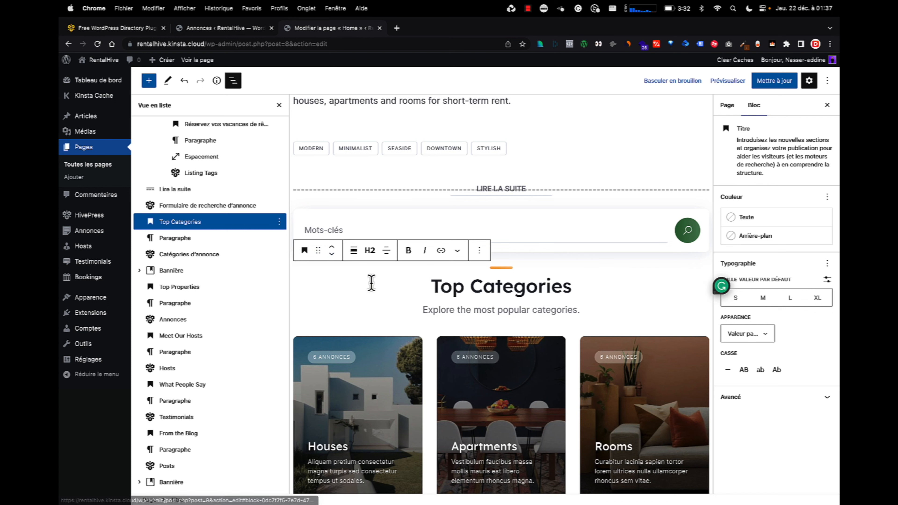
scroll(460, 283, up, 1)
scroll(465, 284, down, 1)
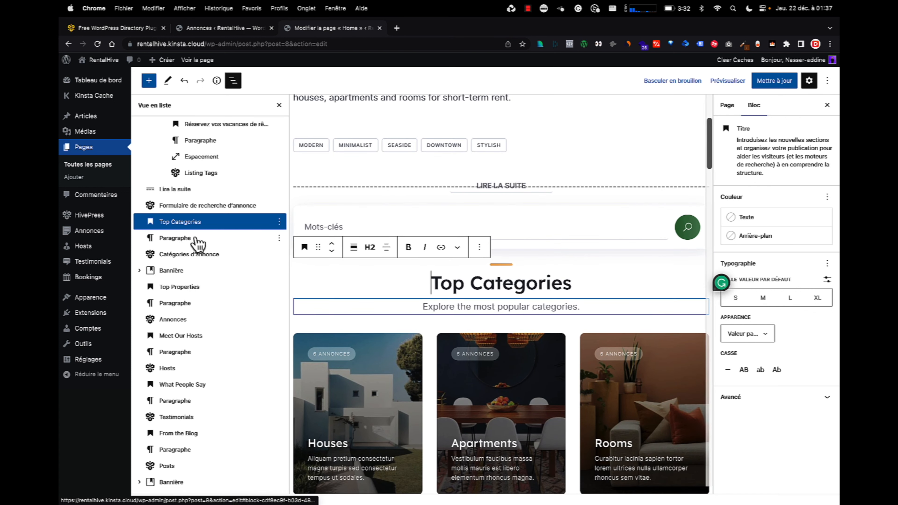
double_click(479, 289)
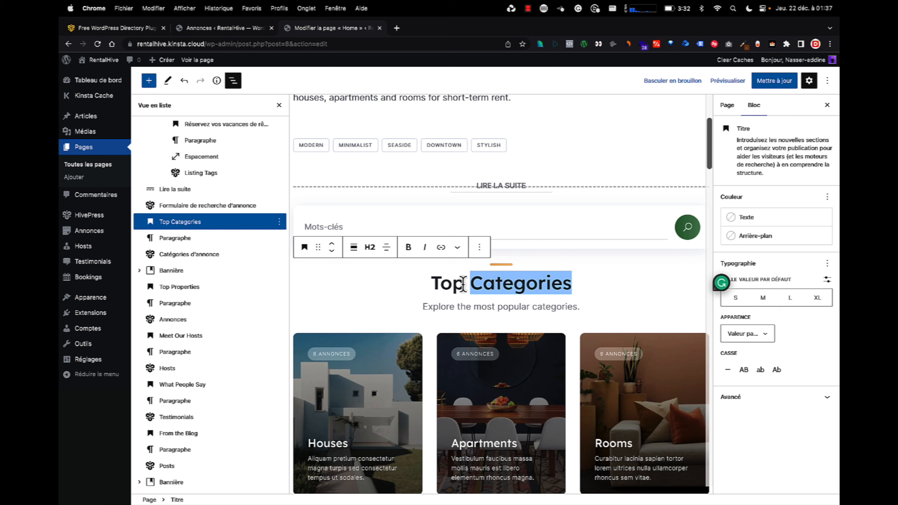
click(191, 243)
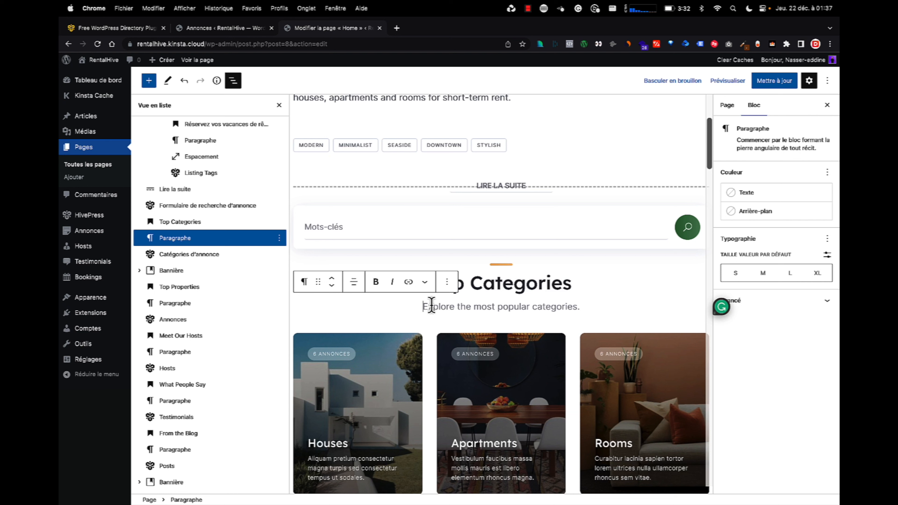
Examine the listing categories block's column, number, parent category and sort settings
click(200, 255)
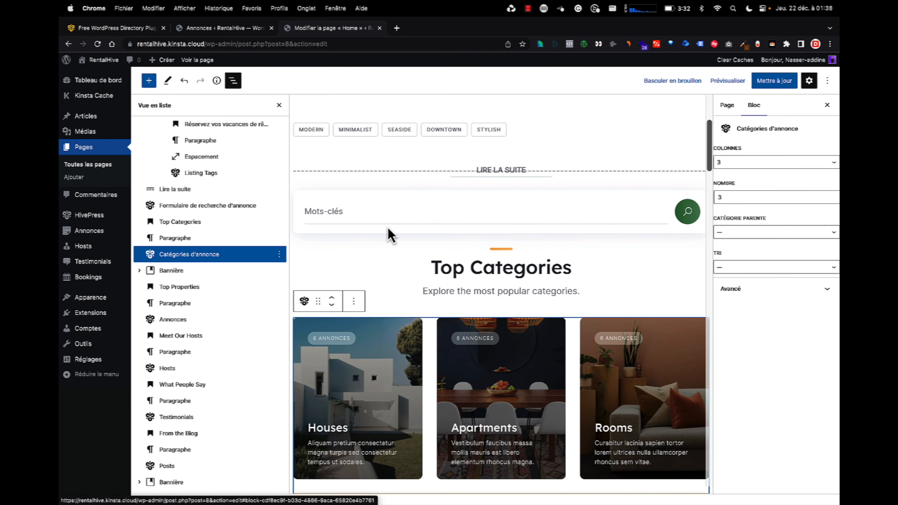
click(729, 163)
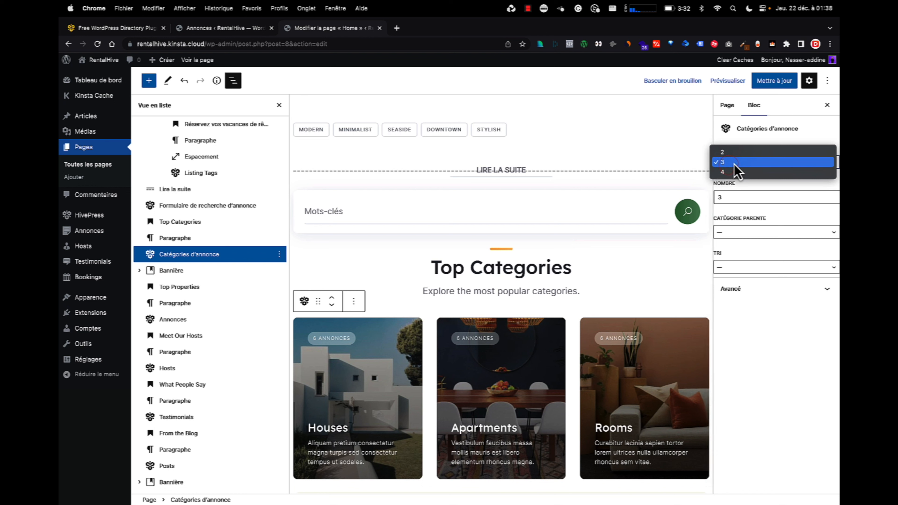
click(743, 198)
click(741, 197)
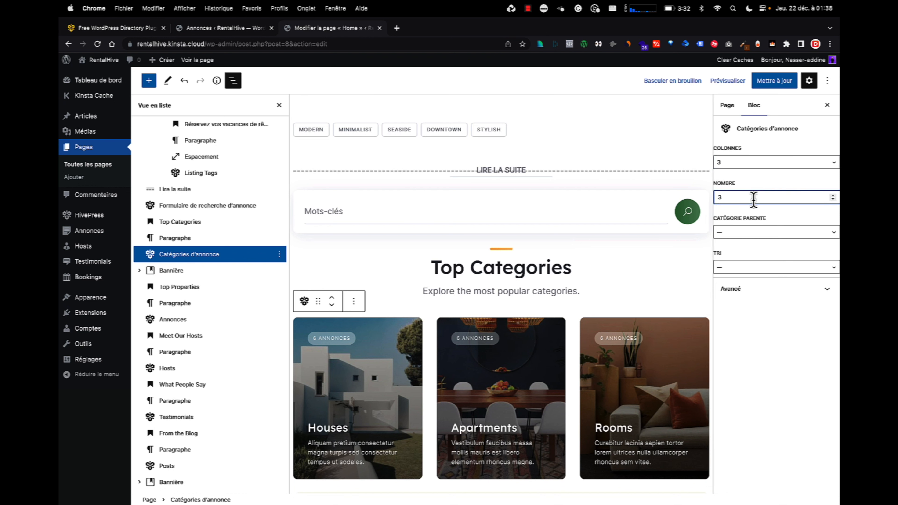
click(760, 259)
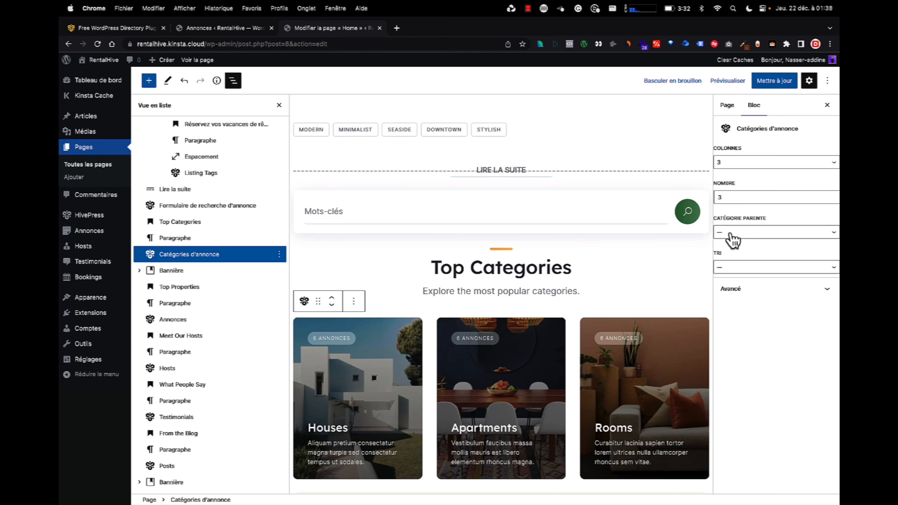
Inspect the Get started banner's nested blocks, down to the icon and caption settings of the first column's Feature block
scroll(456, 279, down, 10)
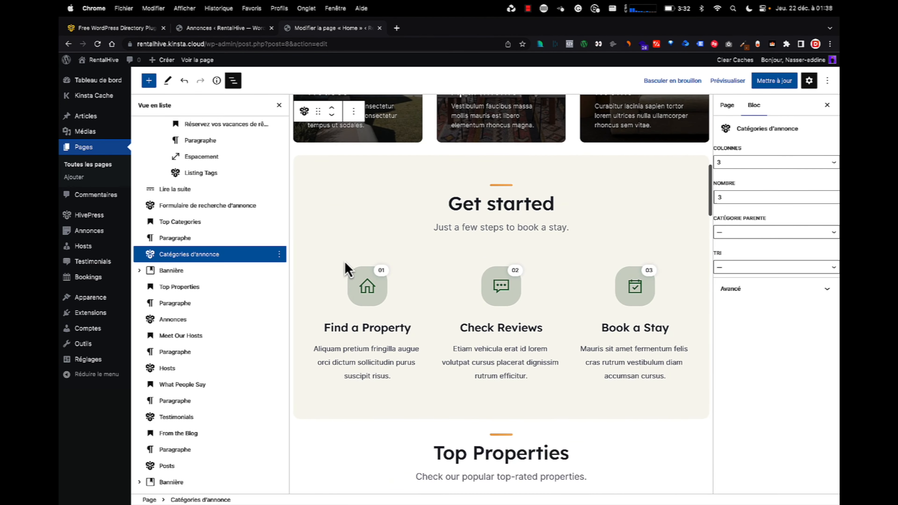
click(199, 270)
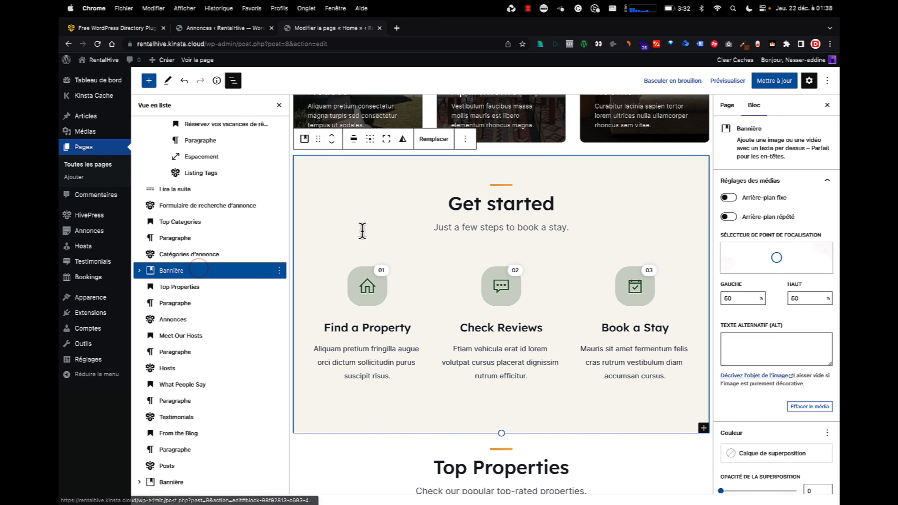
click(139, 271)
click(192, 286)
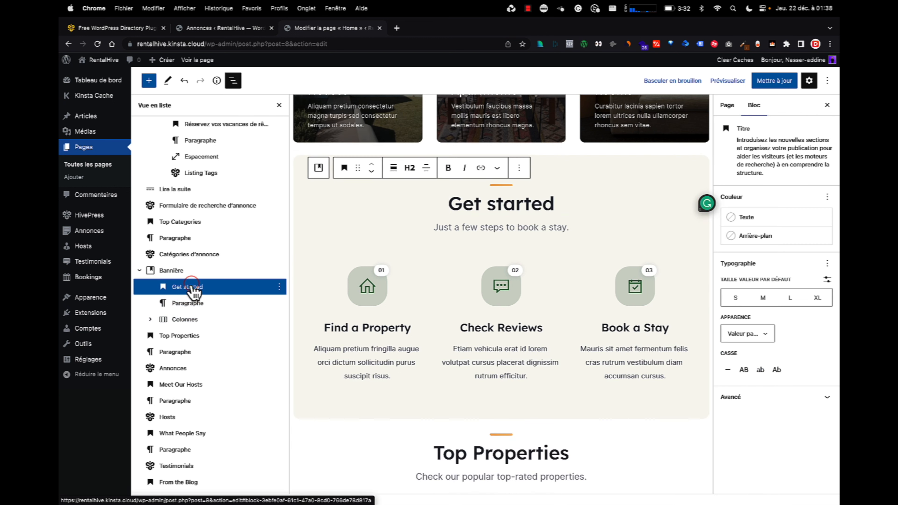
click(191, 303)
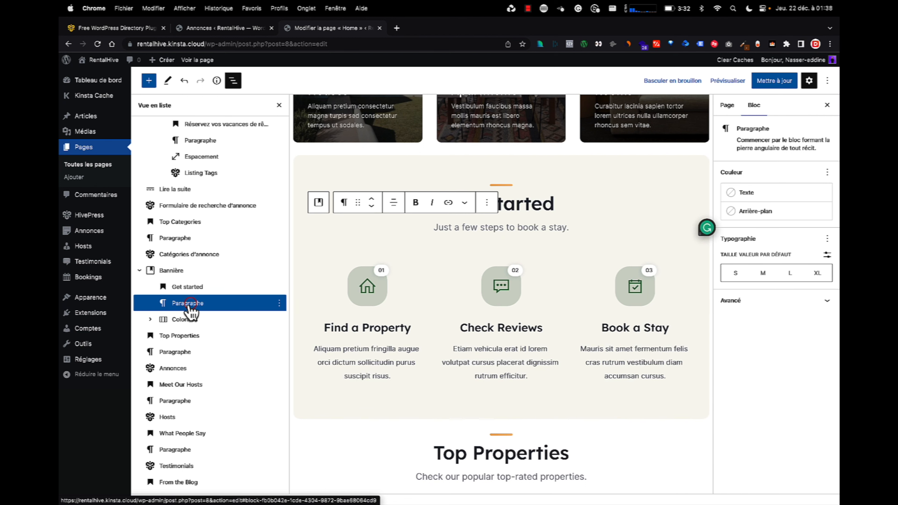
click(150, 320)
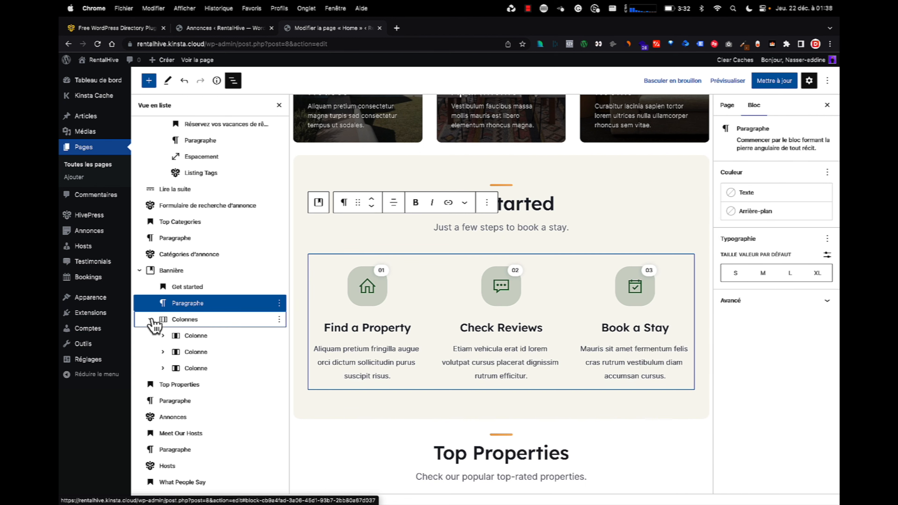
click(191, 335)
click(162, 336)
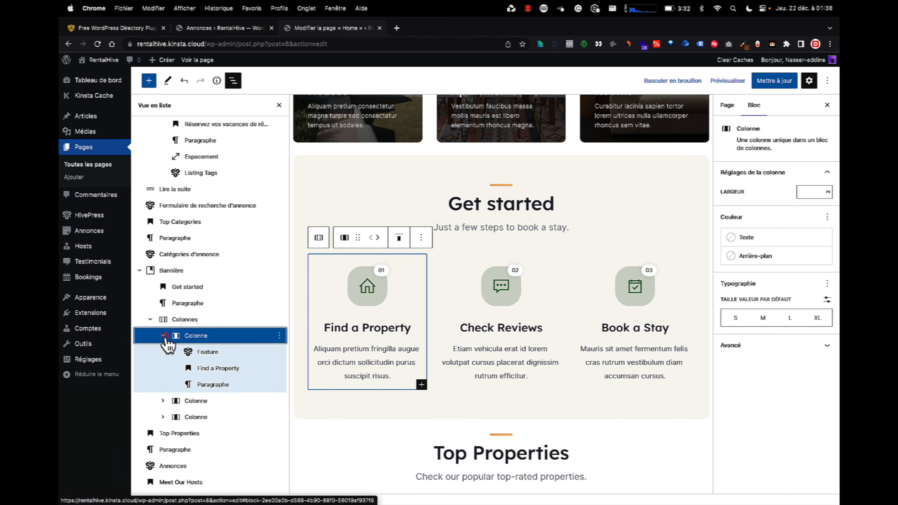
click(200, 352)
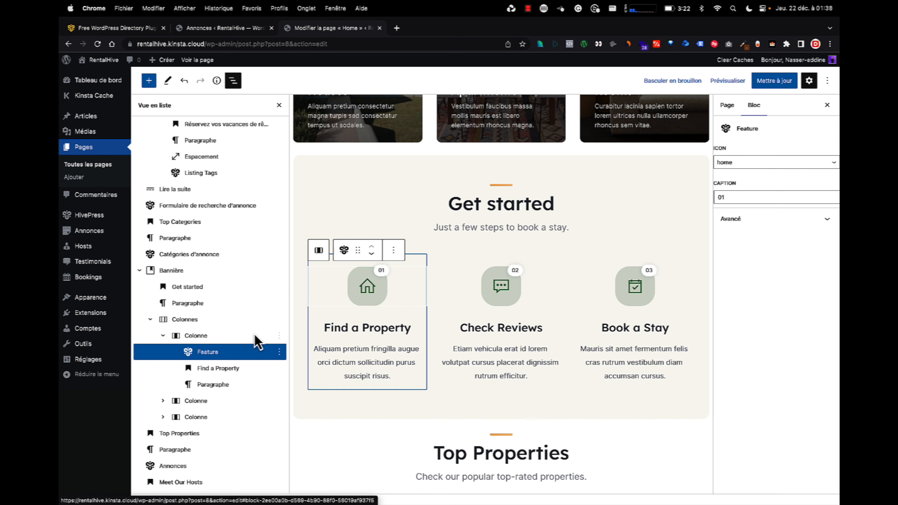
Examine the Top Properties section and the display settings of its Annonces block
scroll(435, 304, down, 7)
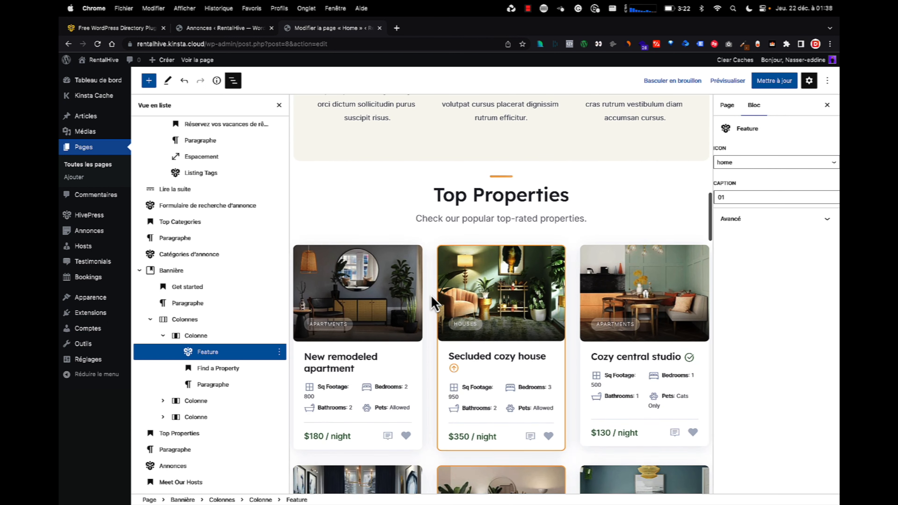
click(450, 202)
scroll(198, 372, down, 3)
click(172, 368)
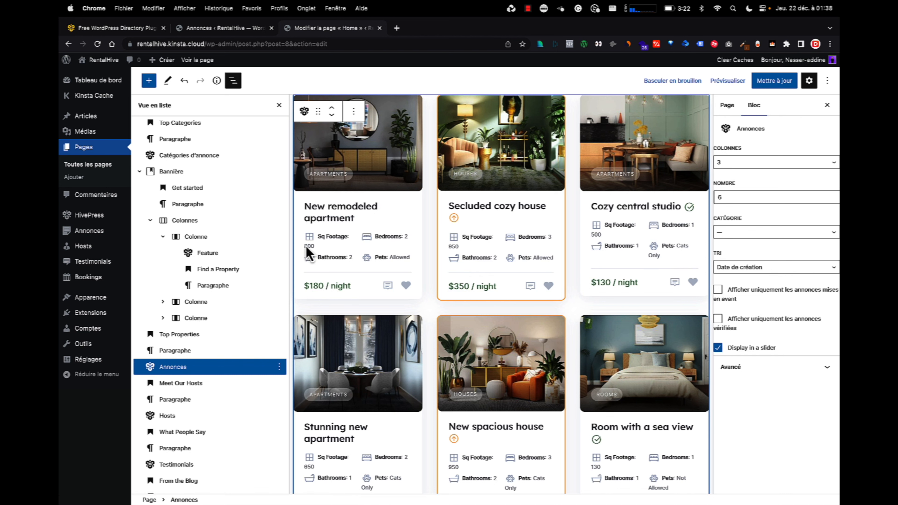
scroll(561, 216, up, 3)
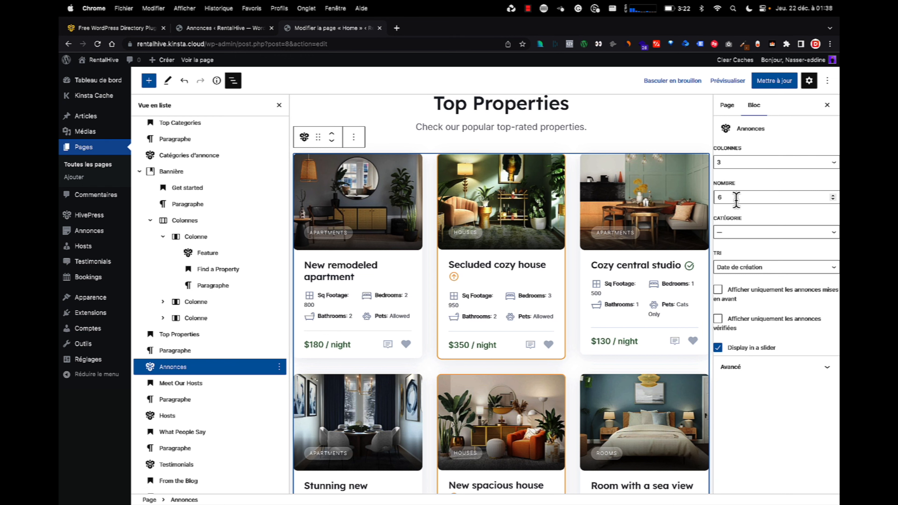
scroll(572, 281, down, 4)
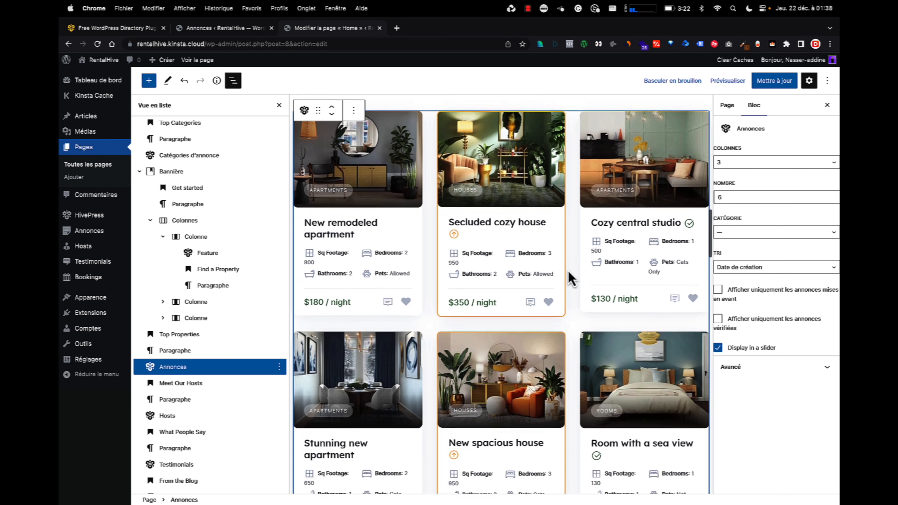
scroll(537, 272, down, 3)
scroll(537, 272, up, 2)
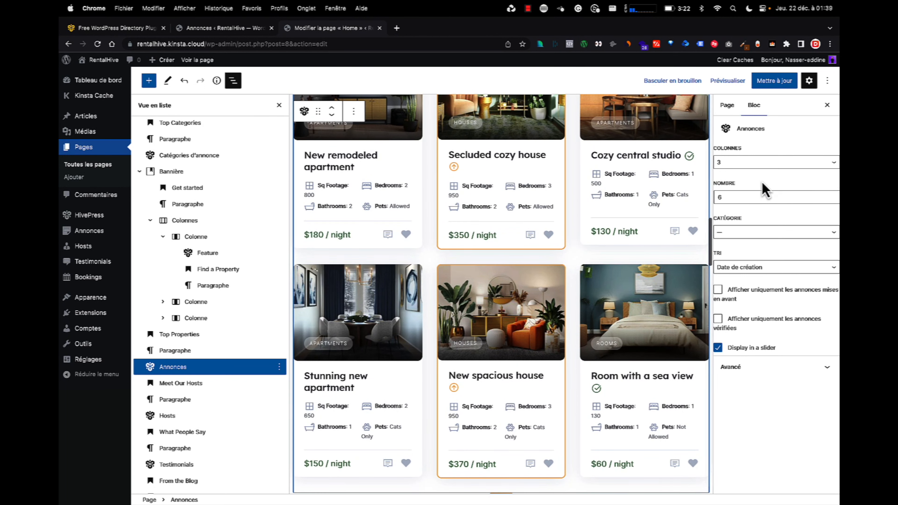
Try lowering the number of listings in the Annonces block to 3, and restore it to 6
click(833, 200)
click(833, 200)
click(832, 200)
click(832, 199)
click(832, 195)
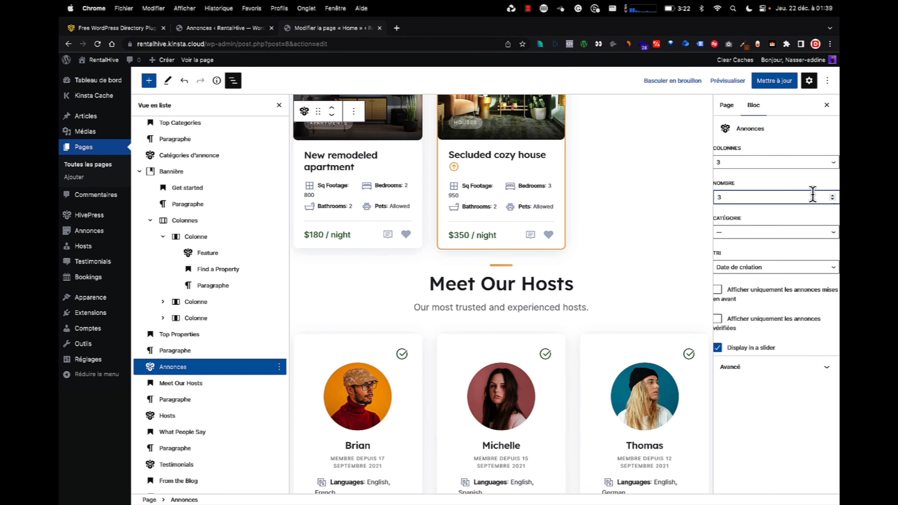
click(833, 195)
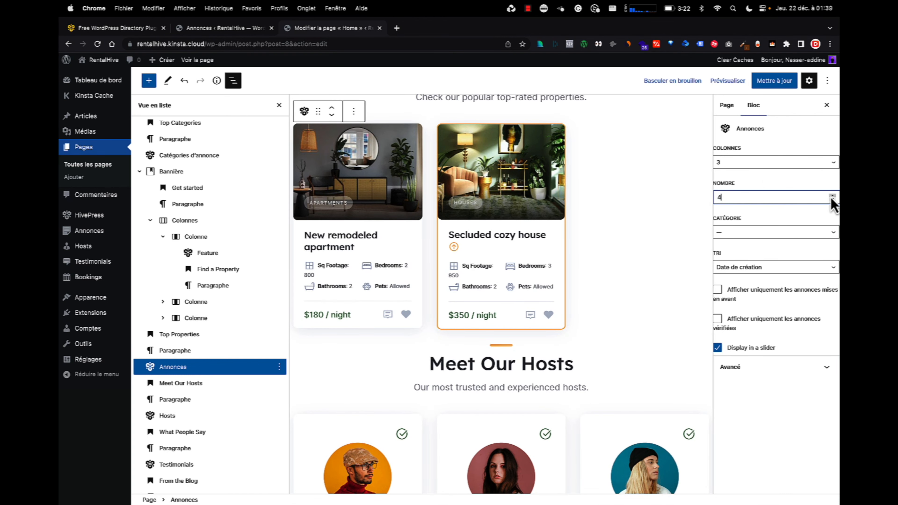
click(832, 197)
click(833, 196)
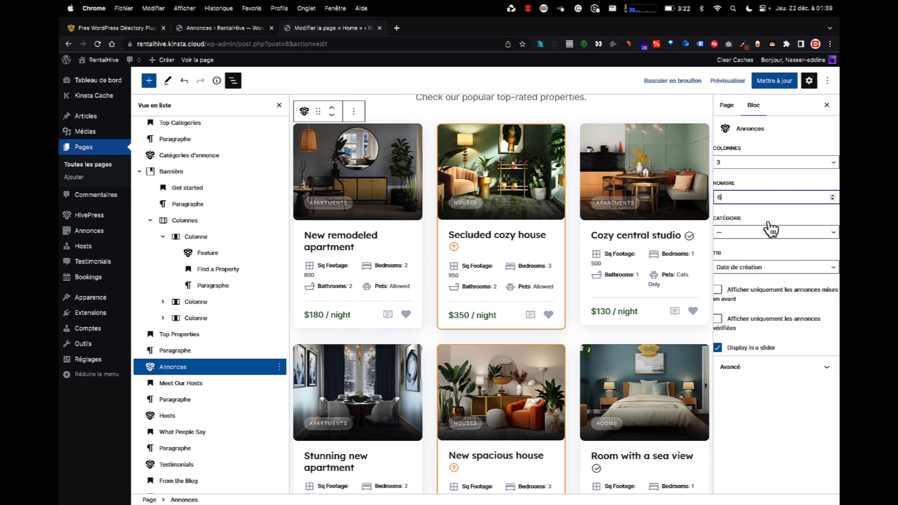
Check the Annonces block's category and featured or verified filter options against the listing cards
scroll(544, 255, up, 2)
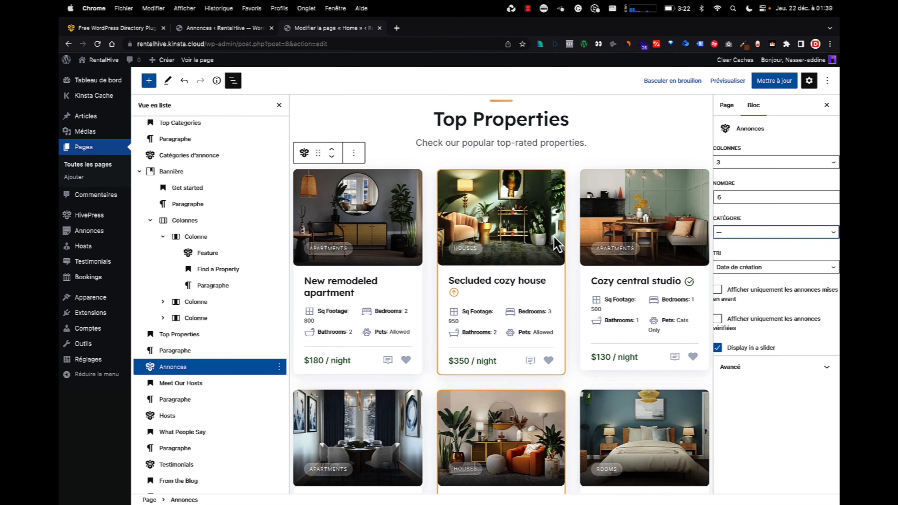
click(742, 237)
click(763, 250)
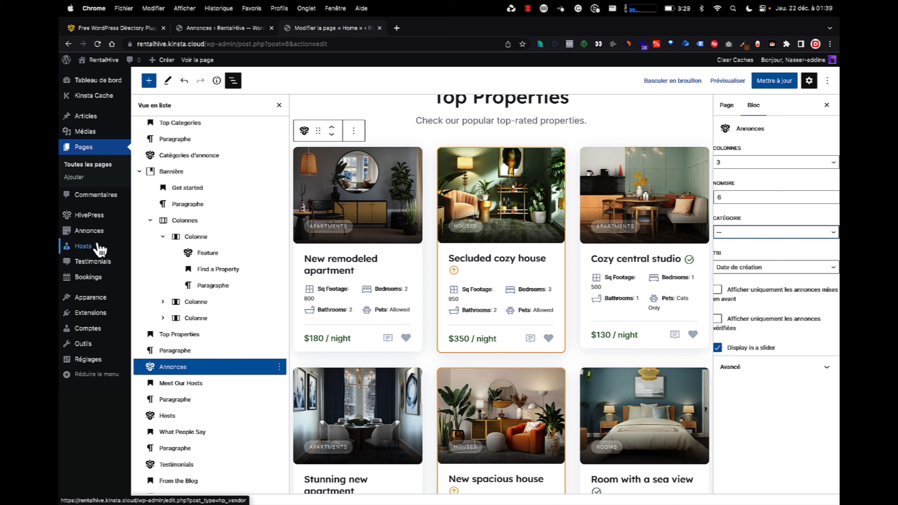
mouse_move(89, 230)
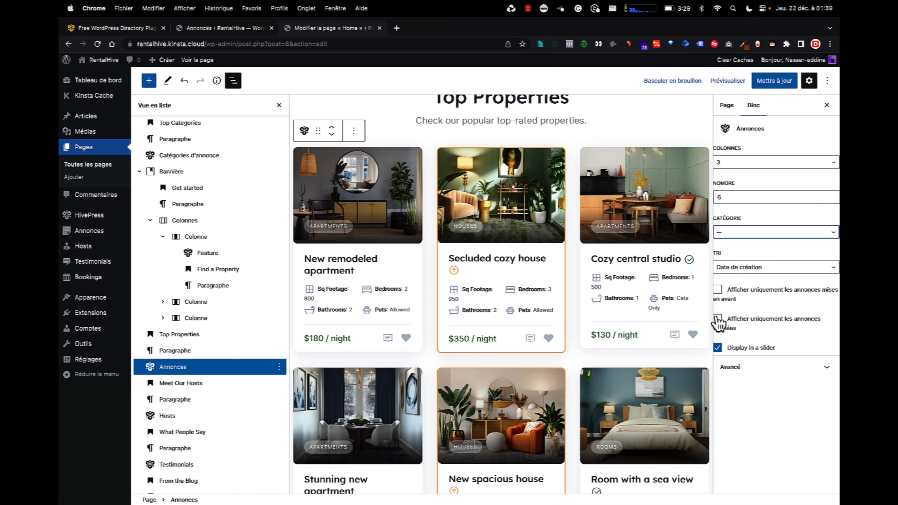
scroll(429, 288, down, 3)
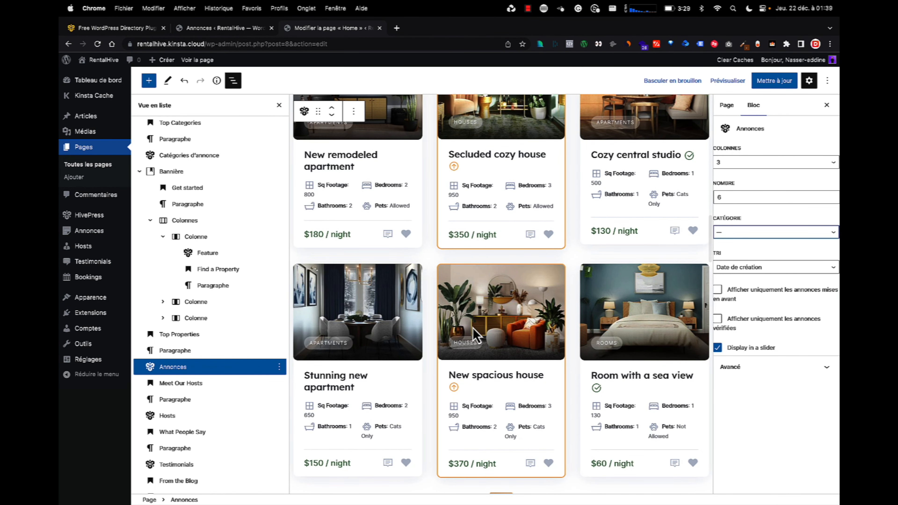
scroll(601, 329, down, 4)
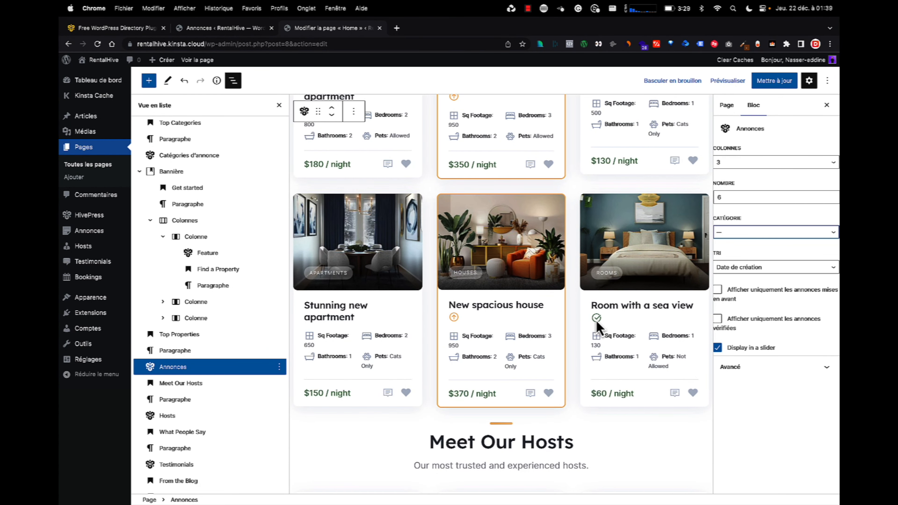
Examine the Meet Our Hosts section and the settings of its Hosts block
scroll(597, 327, down, 14)
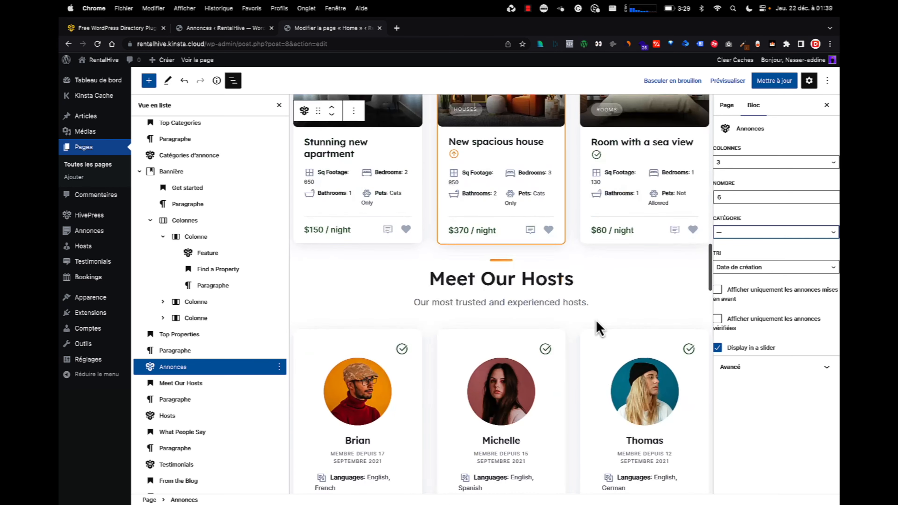
scroll(402, 383, up, 1)
click(401, 383)
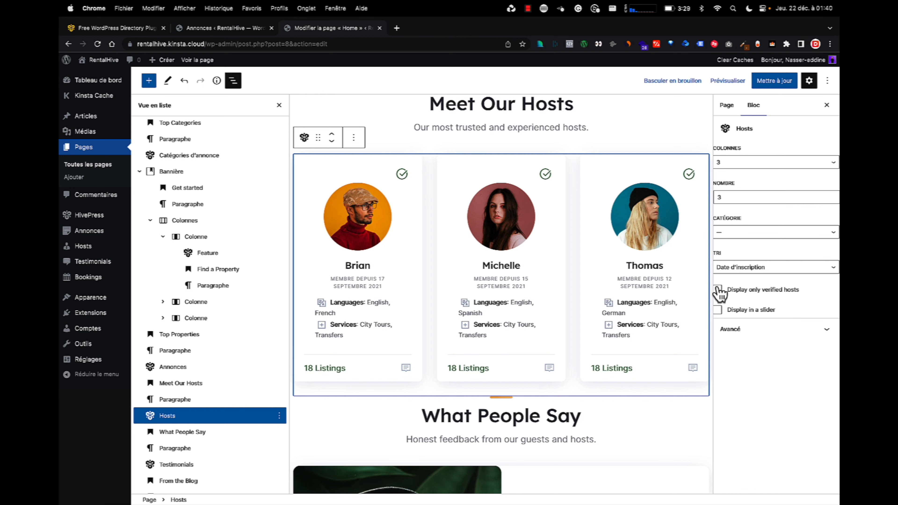
scroll(593, 201, up, 1)
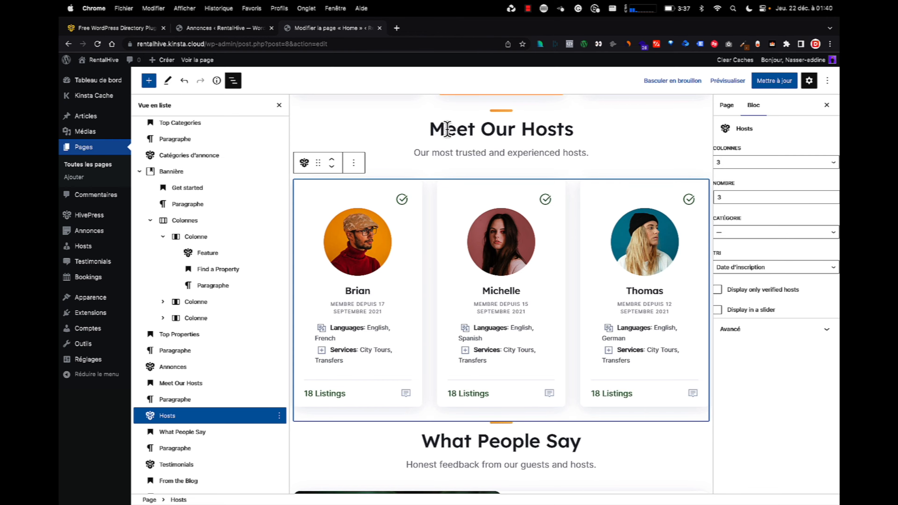
Review the remaining home page sections down to Rent a Property and Become a Host, and refresh the block list view
scroll(454, 243, down, 15)
scroll(456, 244, down, 10)
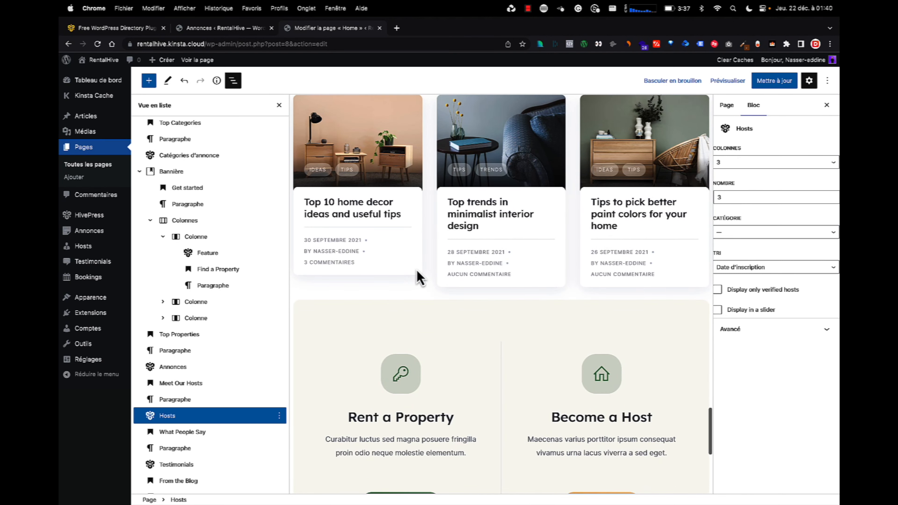
click(235, 81)
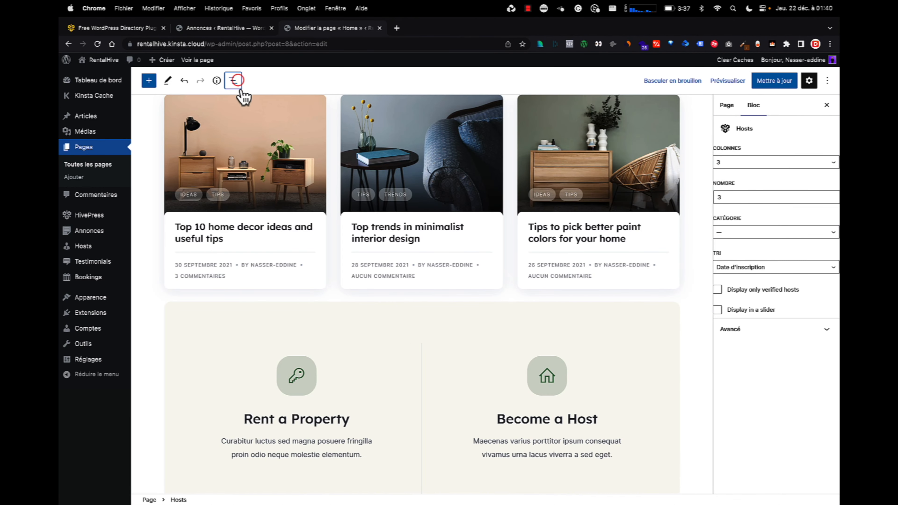
click(233, 81)
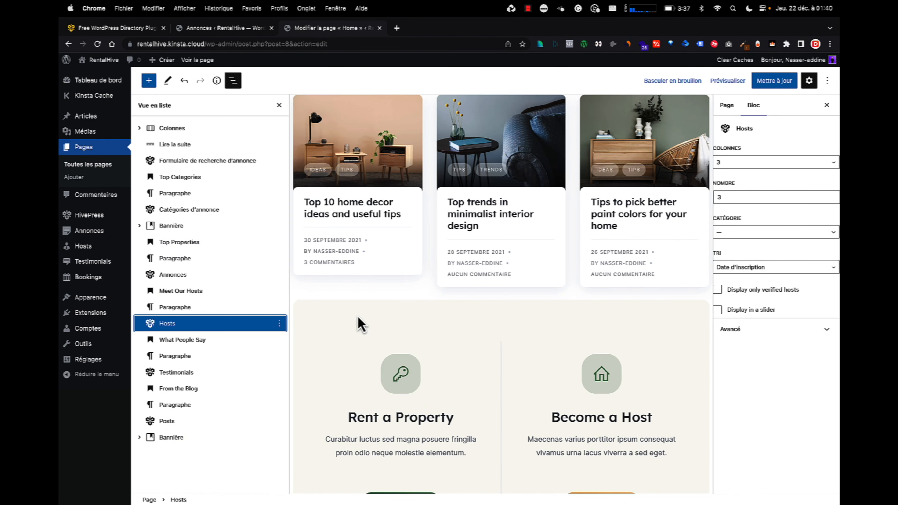
Check the key icon Feature block above Rent a Property, update the home page and view its published version
click(400, 375)
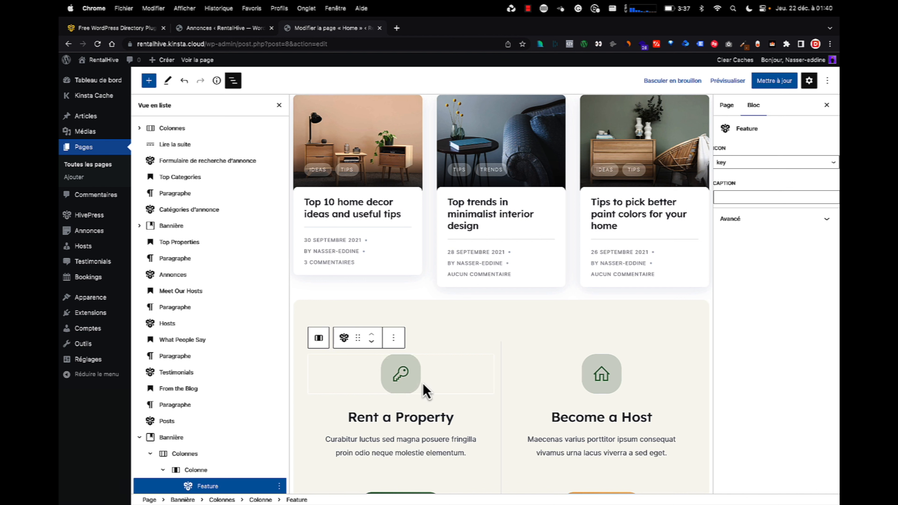
click(766, 82)
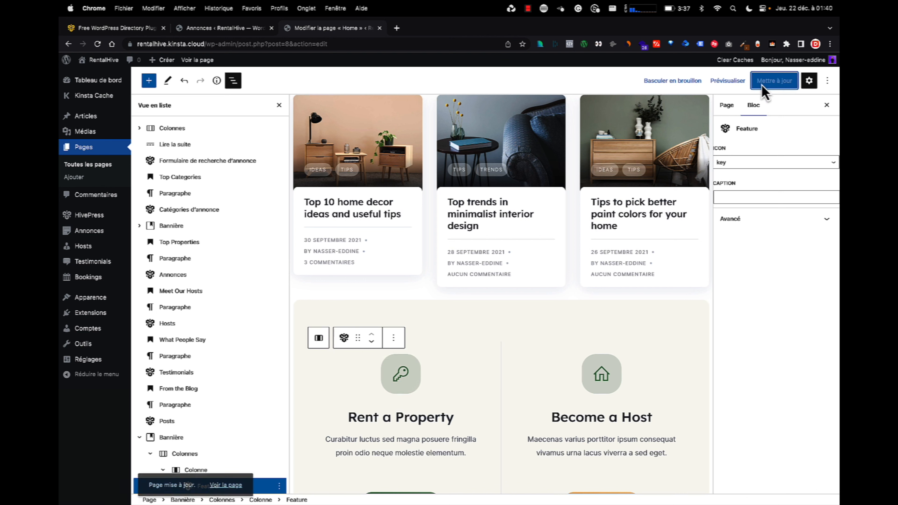
click(227, 476)
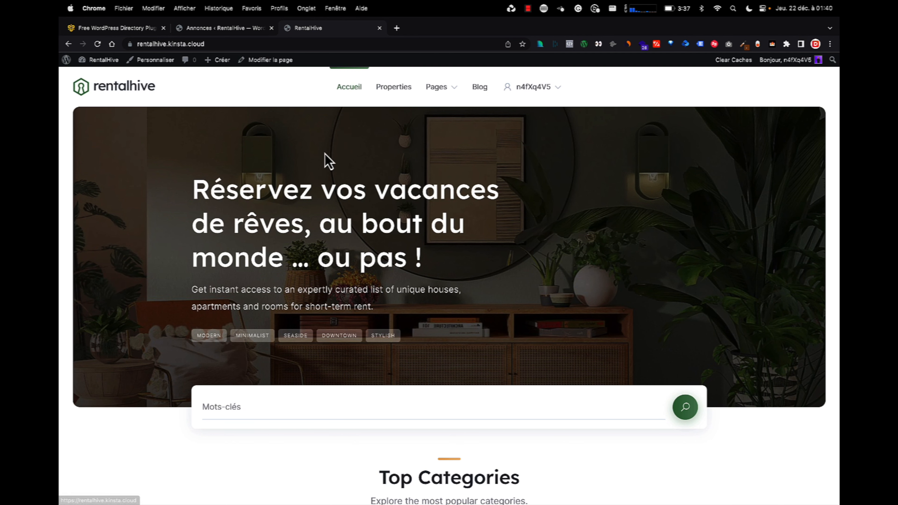
Open the Houses category from the home page and examine its search filters and listing cards
scroll(247, 203, down, 3)
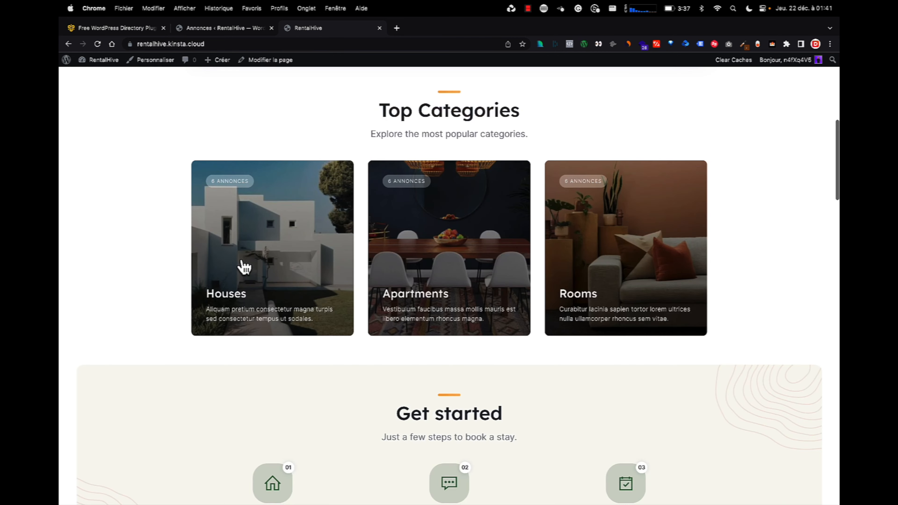
scroll(241, 264, down, 10)
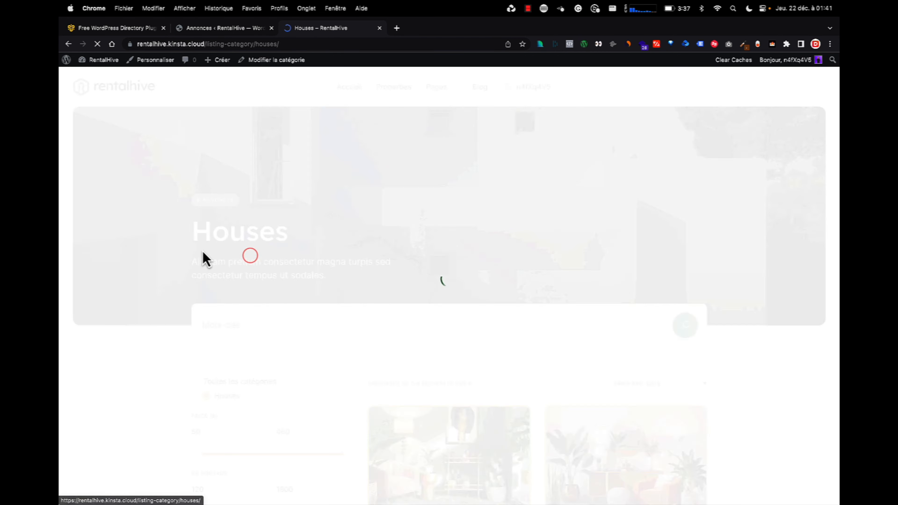
scroll(175, 271, down, 2)
scroll(176, 273, up, 2)
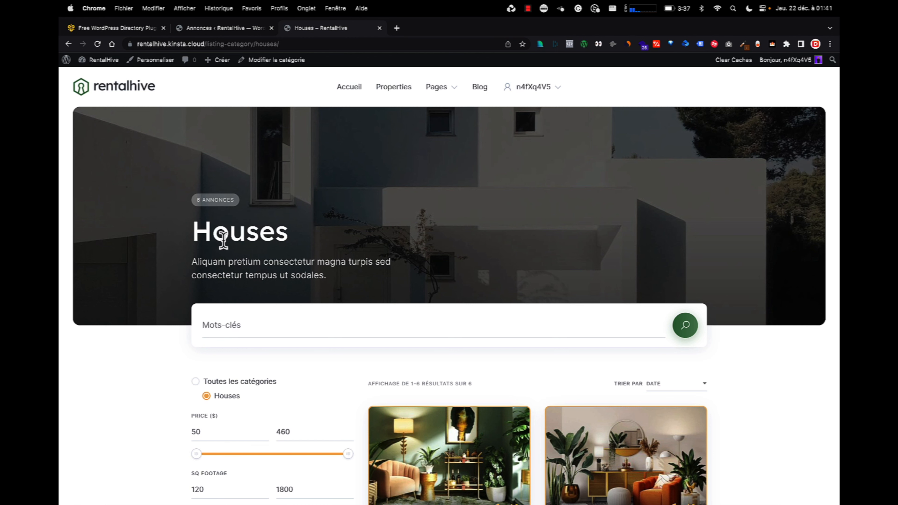
scroll(226, 220, down, 2)
scroll(234, 216, down, 3)
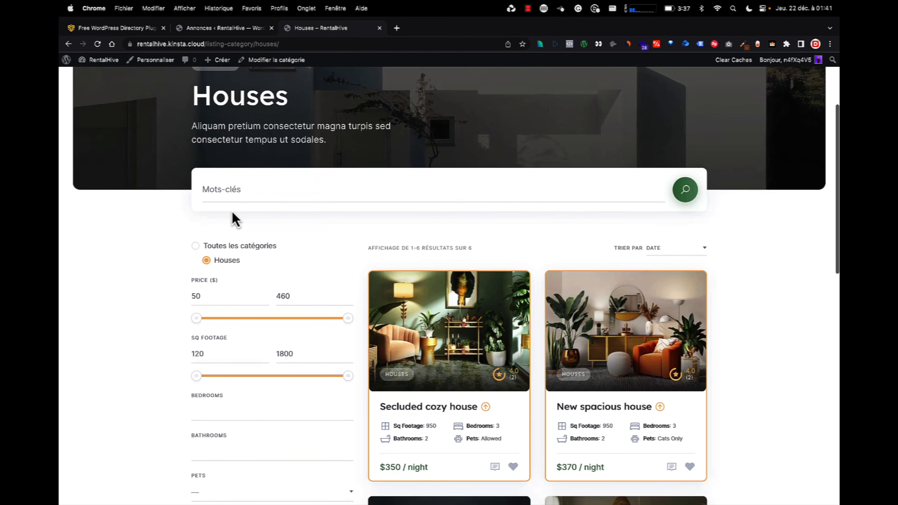
scroll(290, 183, down, 3)
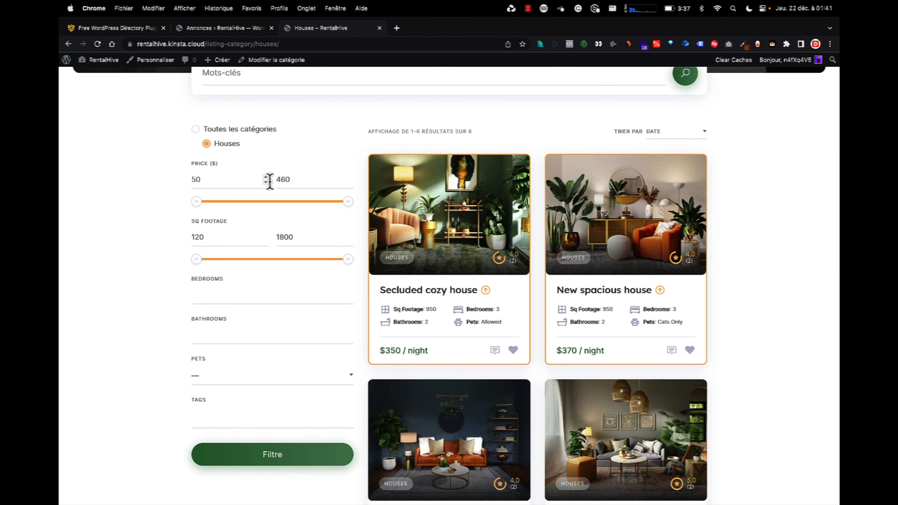
scroll(615, 203, down, 2)
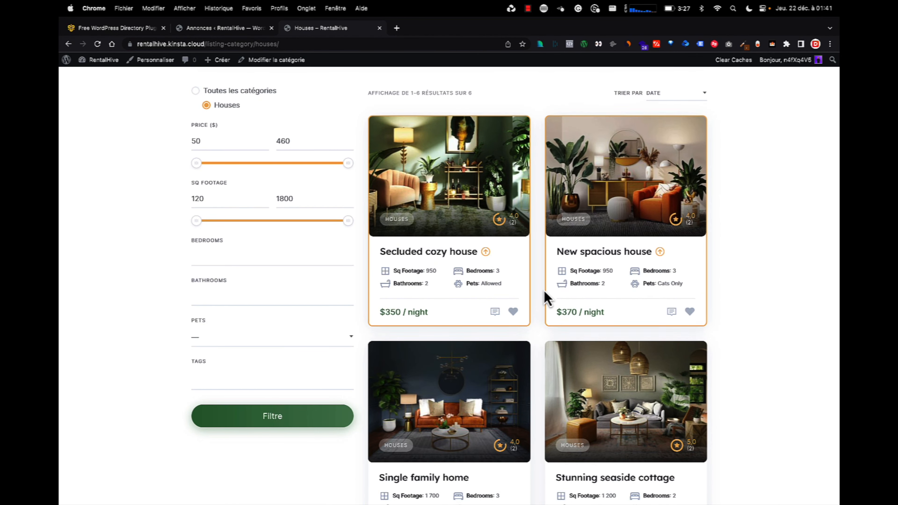
scroll(717, 268, up, 1)
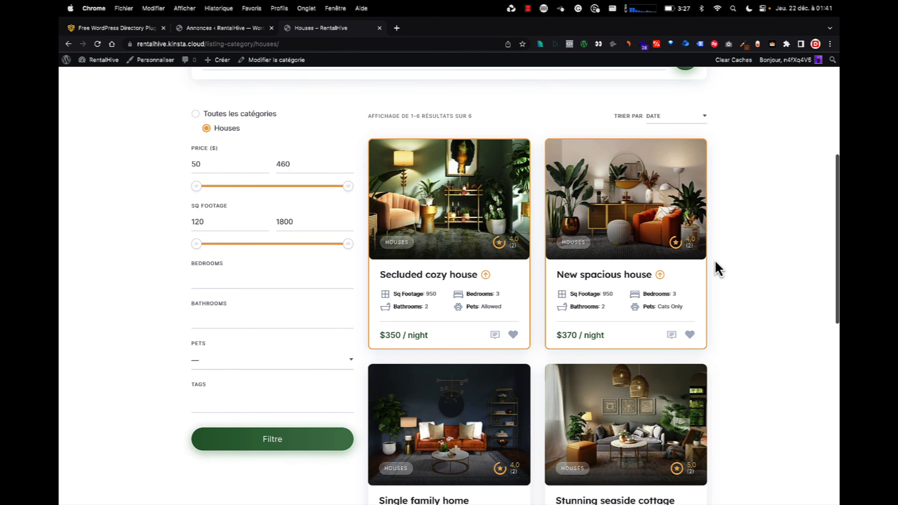
Open the New spacious house listing and examine its details, booking box and Avis section
click(616, 207)
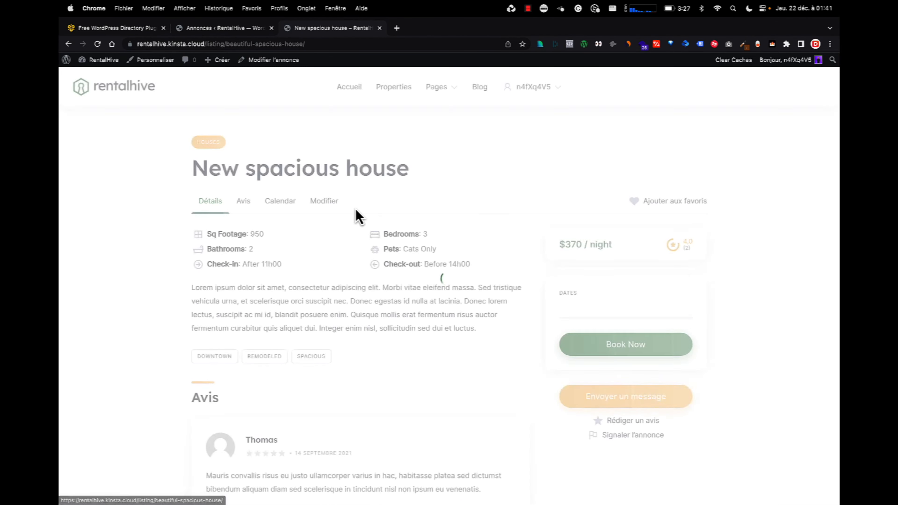
scroll(149, 225, down, 8)
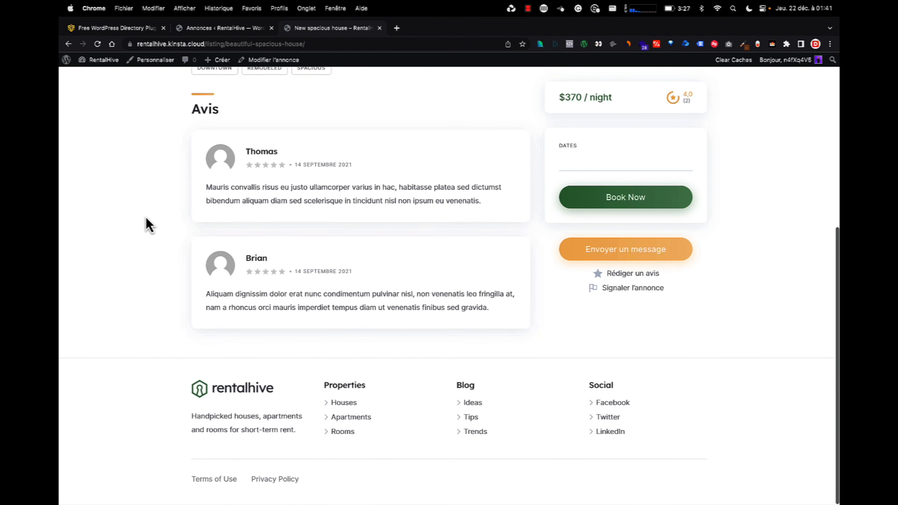
scroll(147, 224, up, 10)
click(241, 201)
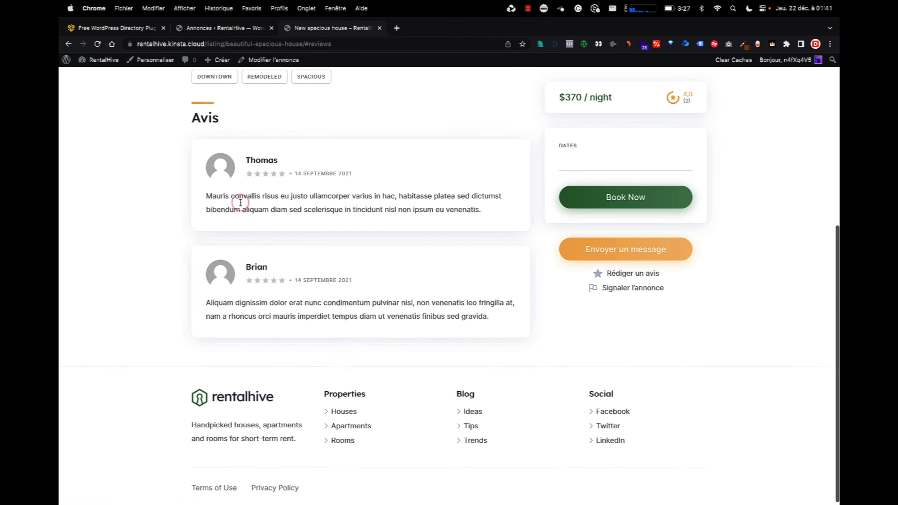
scroll(241, 202, up, 5)
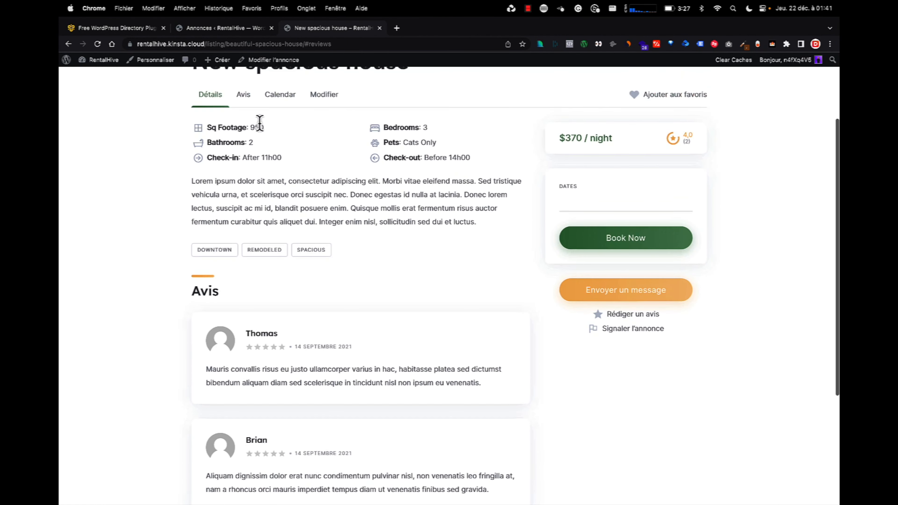
scroll(260, 123, up, 1)
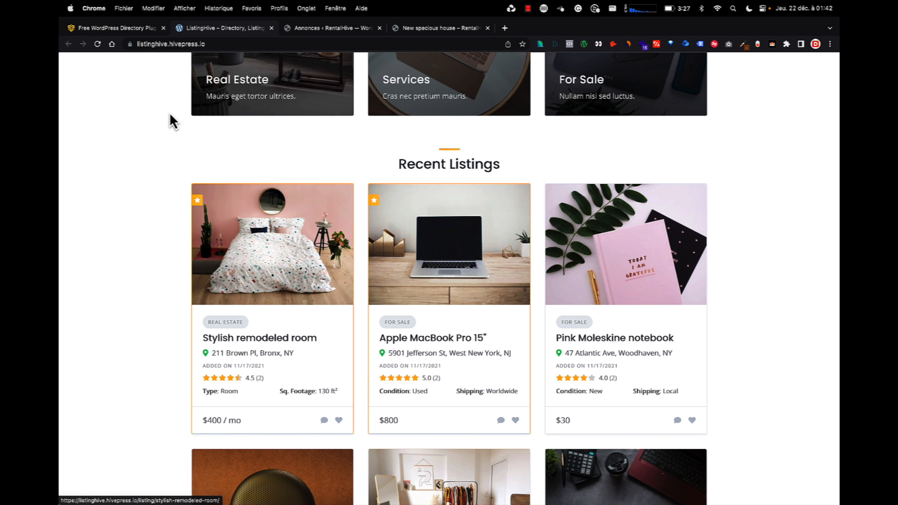
Open the RentalHive live demo from the HivePress themes page and go to its Houses category
click(133, 30)
click(513, 75)
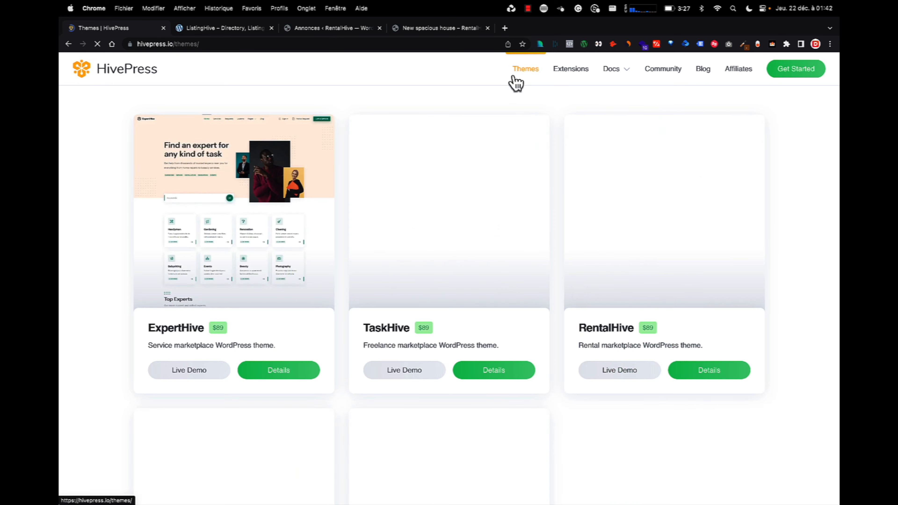
click(614, 368)
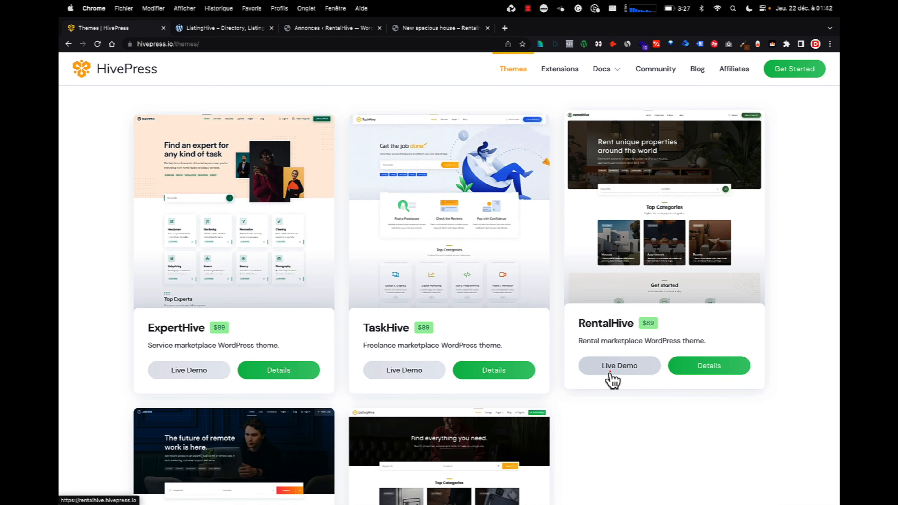
scroll(282, 183, down, 5)
scroll(226, 290, down, 1)
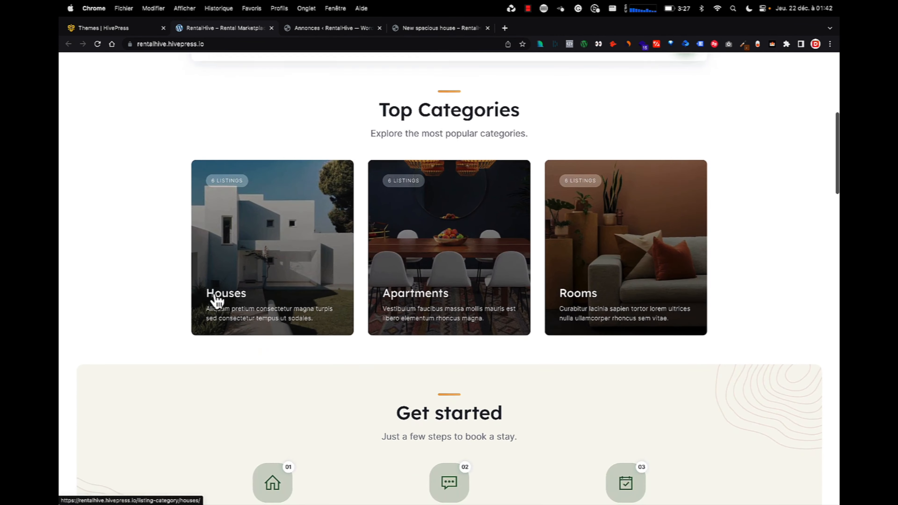
click(256, 243)
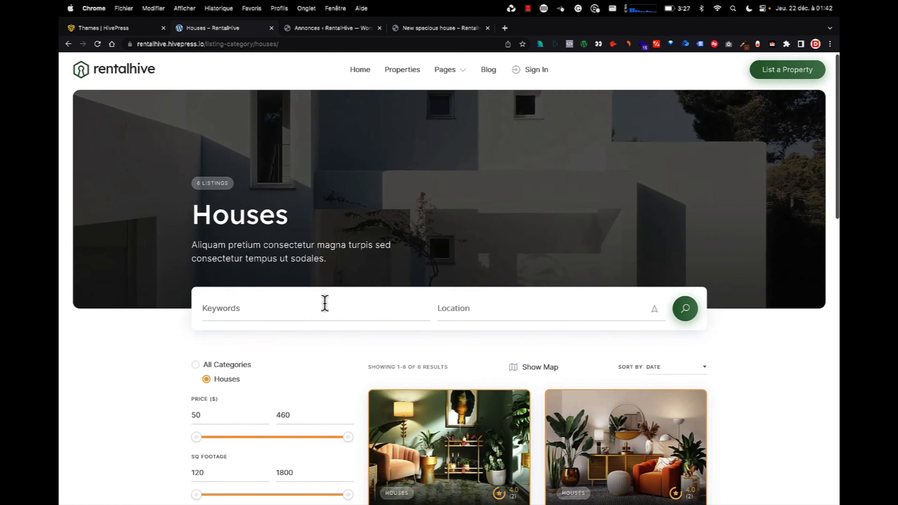
Open the demo's New spacious house listing and browse through its photo carousel
scroll(324, 305, down, 5)
scroll(399, 314, down, 1)
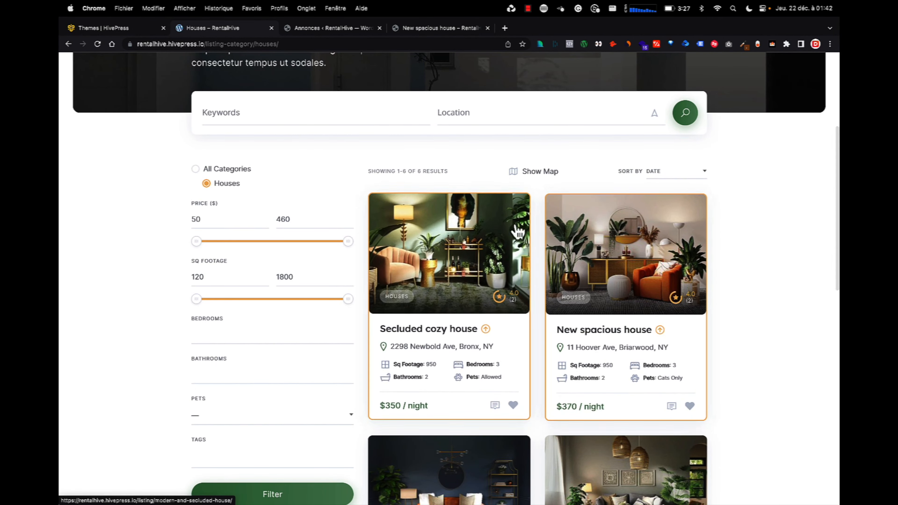
click(577, 264)
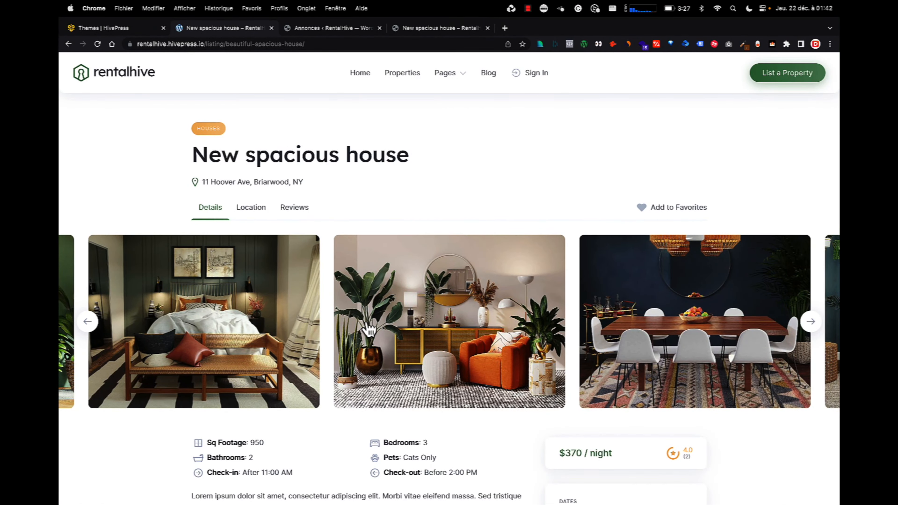
scroll(367, 321, down, 3)
scroll(366, 283, up, 3)
click(456, 30)
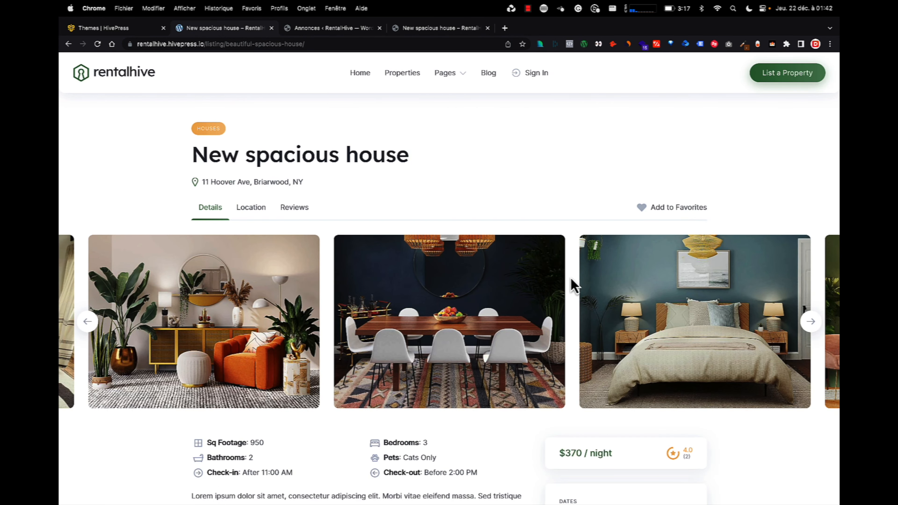
click(811, 322)
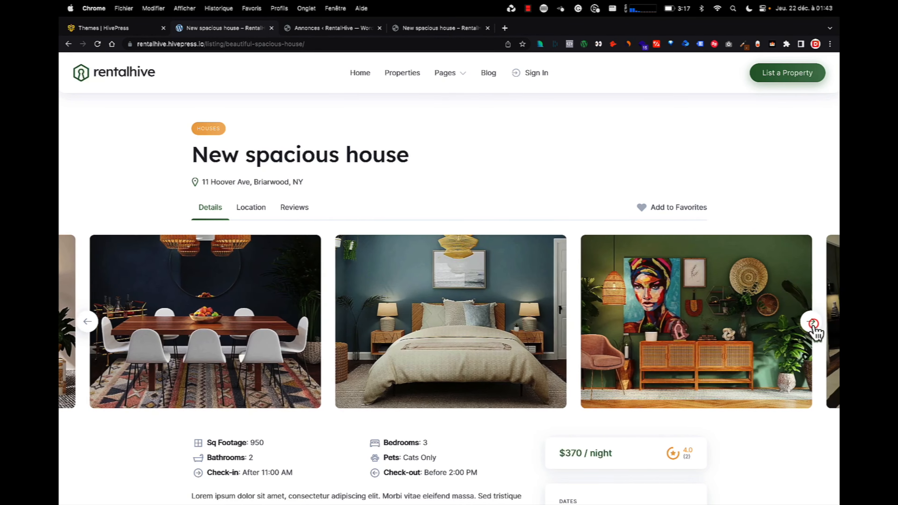
click(811, 322)
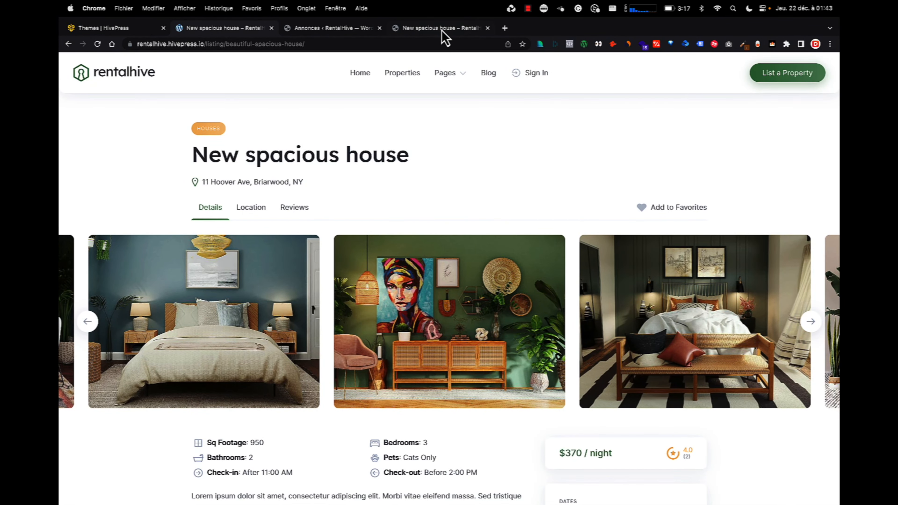
Return to the New spacious house listing on the own RentalHive site and open it for editing
click(440, 28)
click(330, 207)
scroll(330, 207, up, 10)
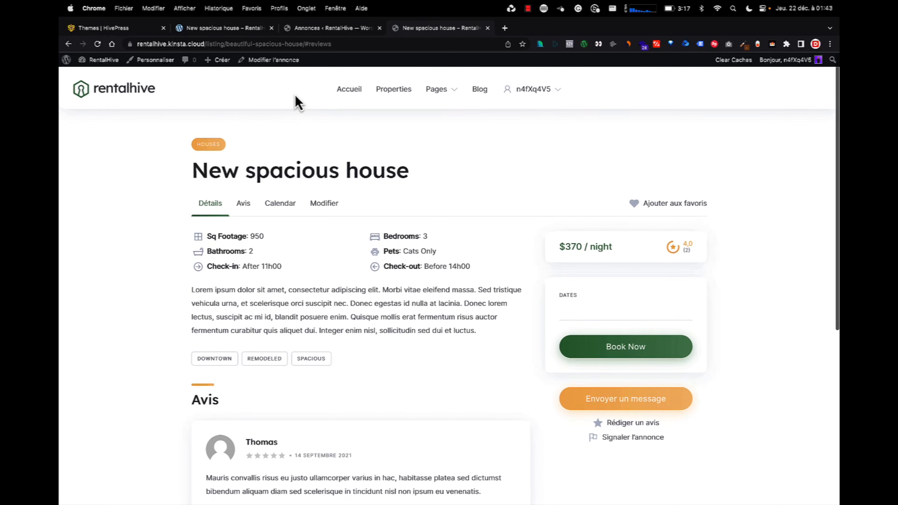
click(283, 59)
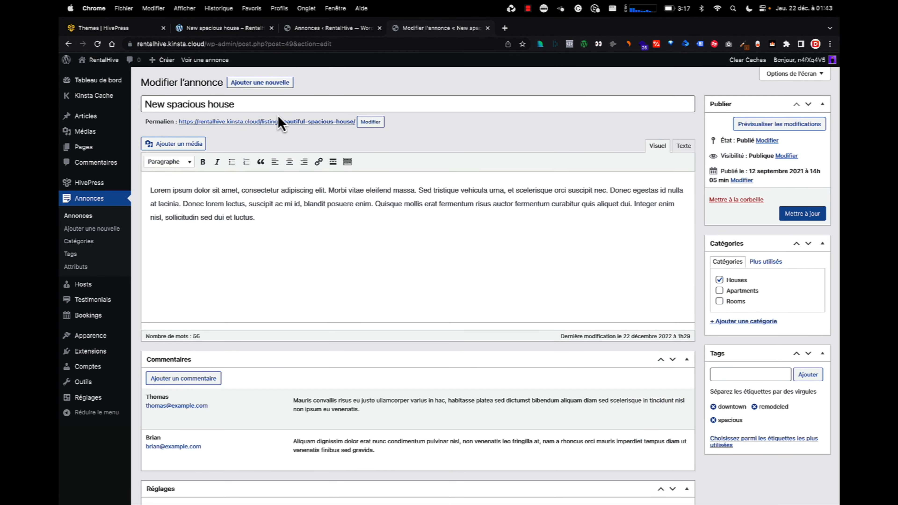
Review the listing's Réglages, including the Host choice and the verified and featured options, and its Images section
scroll(280, 177, down, 8)
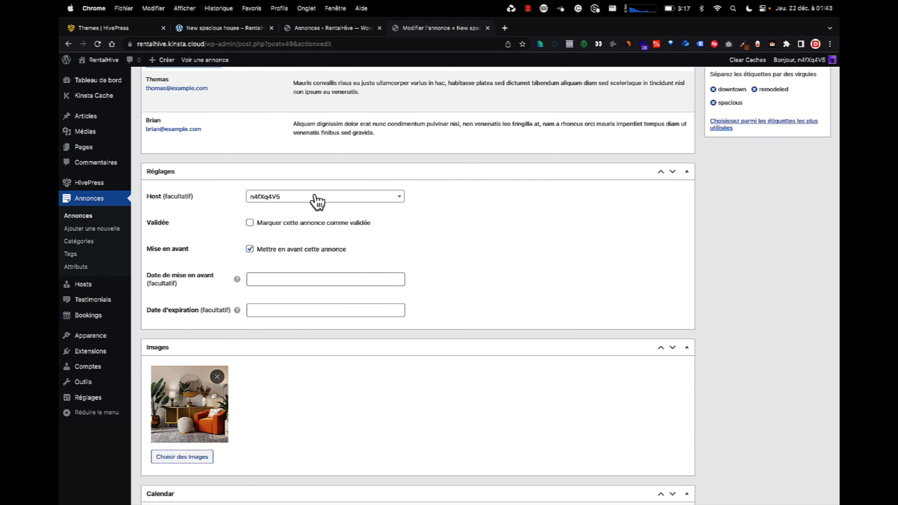
click(292, 196)
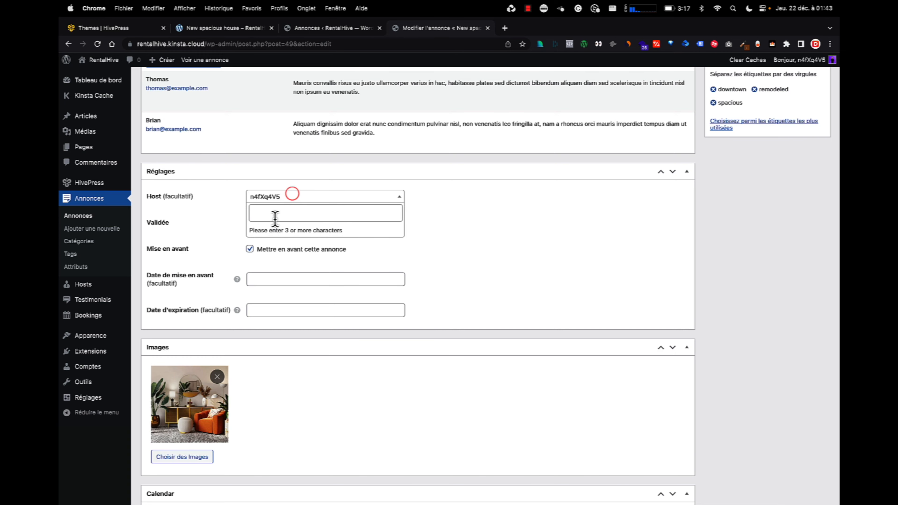
click(219, 209)
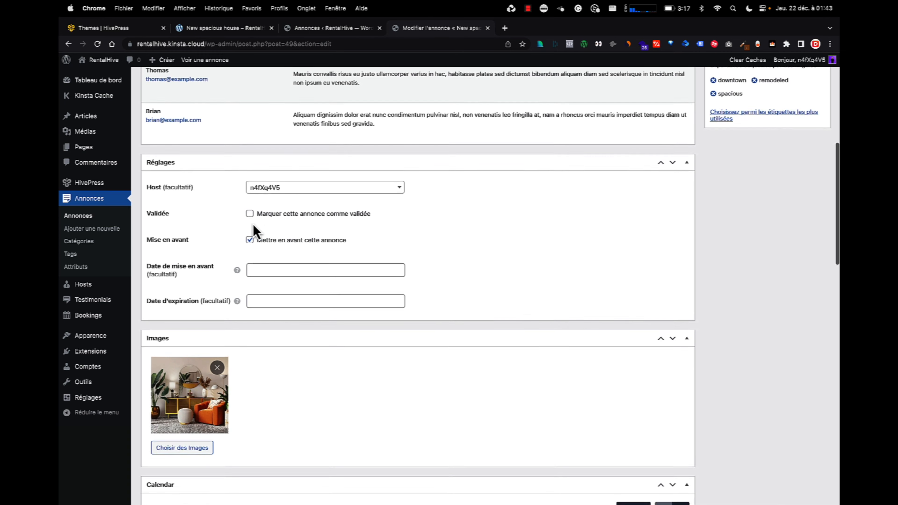
scroll(252, 228, down, 3)
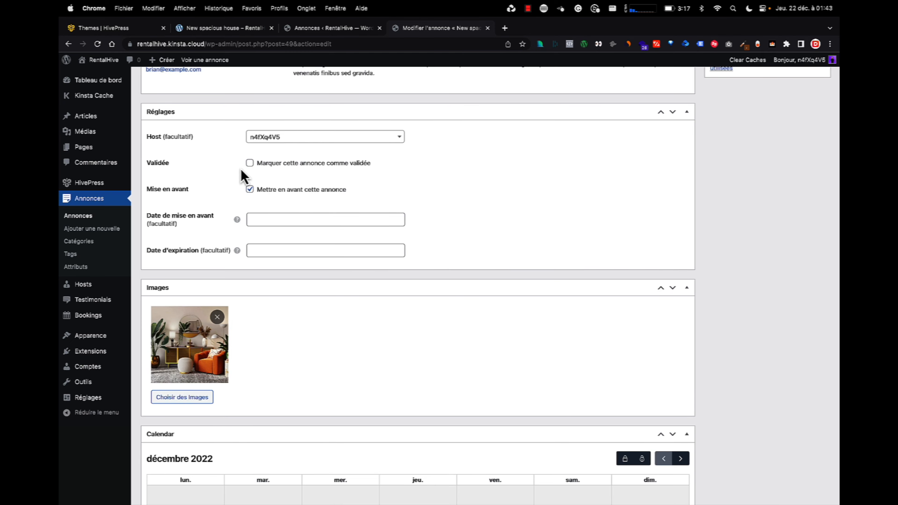
scroll(241, 174, down, 6)
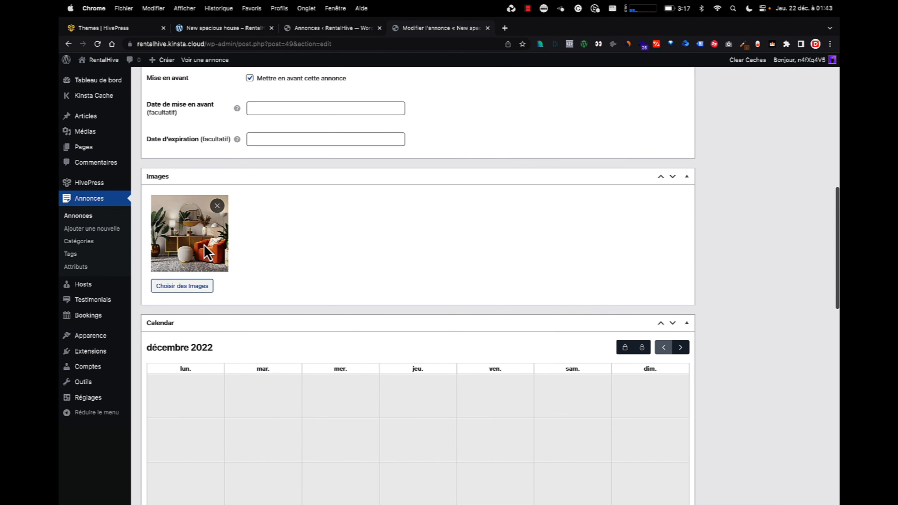
scroll(198, 253, down, 2)
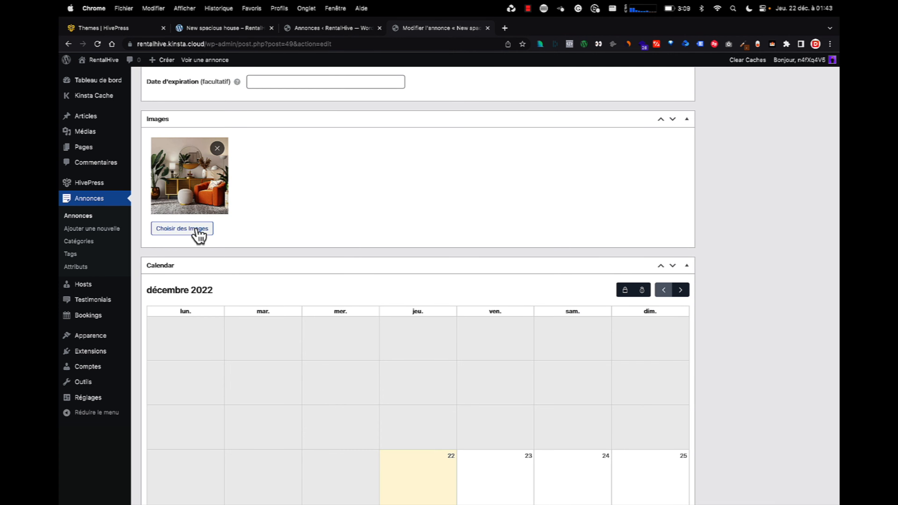
Examine the listing's booking calendar and its Attributs, from price and bedrooms to the booking options
scroll(715, 235, down, 14)
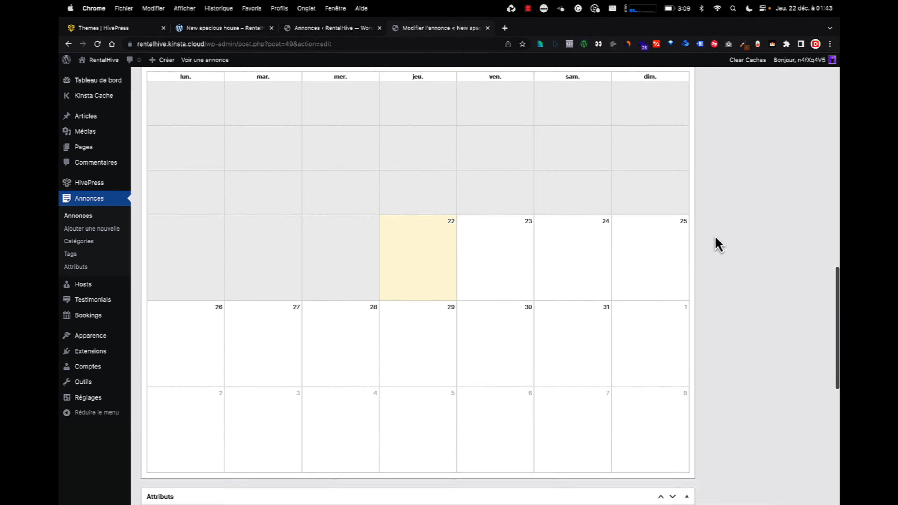
scroll(449, 293, down, 14)
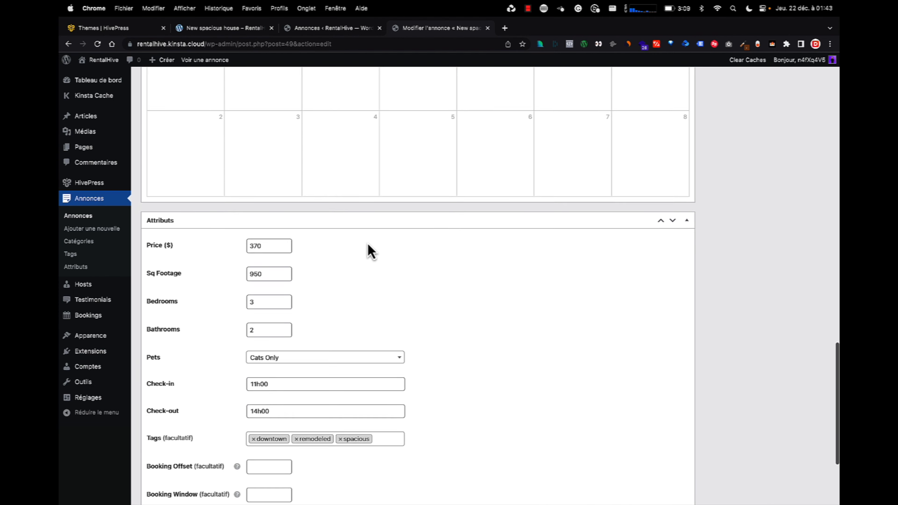
scroll(205, 187, down, 1)
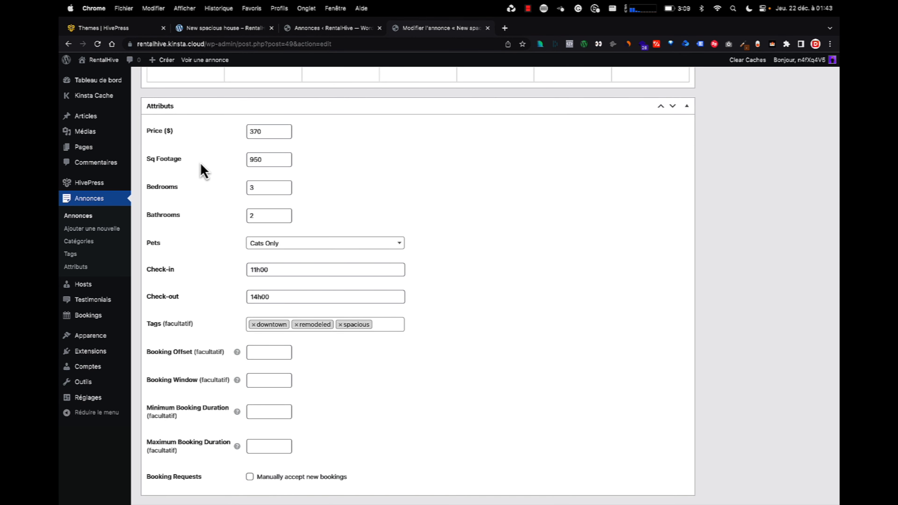
Check the listing's booking offset, booking window, and minimum and maximum booking duration fields
scroll(252, 163, down, 2)
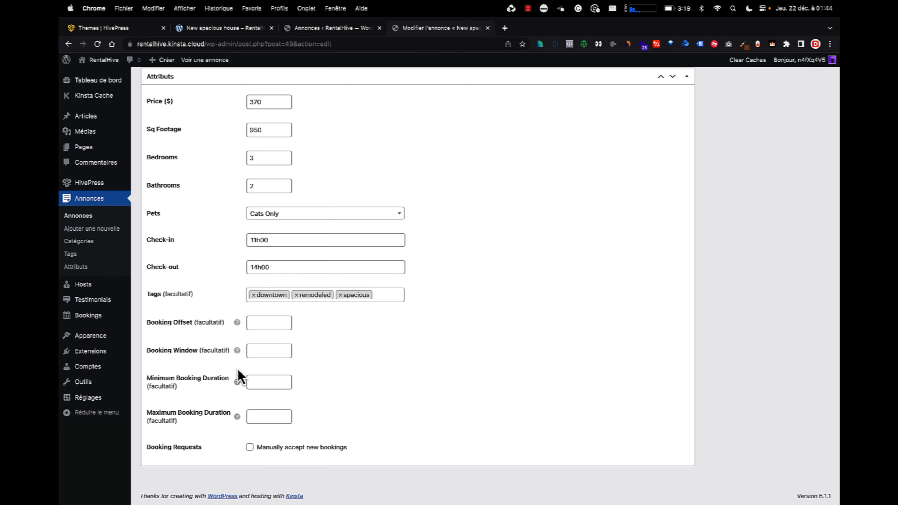
mouse_move(234, 416)
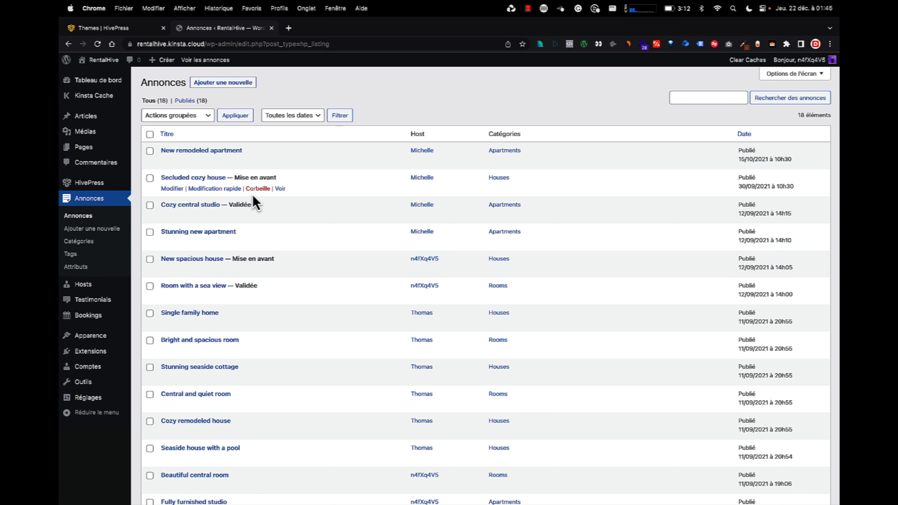
Open the Apartments listing category for editing and review its name, slug, description, image, order and display settings
click(78, 242)
click(418, 151)
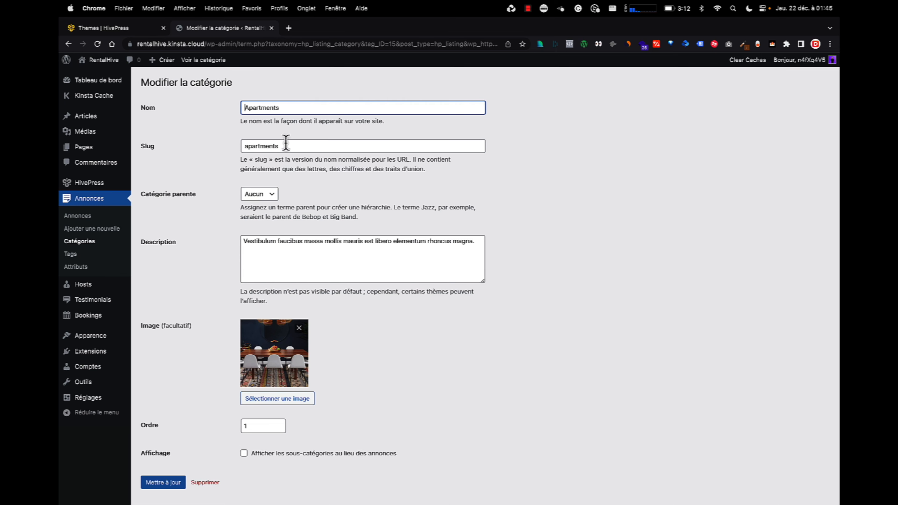
scroll(237, 173, down, 1)
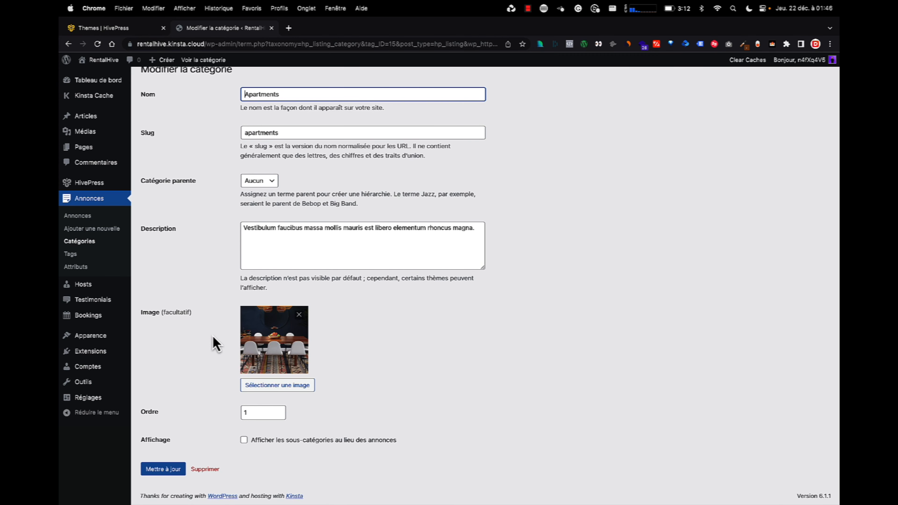
Open the listing tags, and look through the listing attributes from Price ($) up to Check-out
click(73, 254)
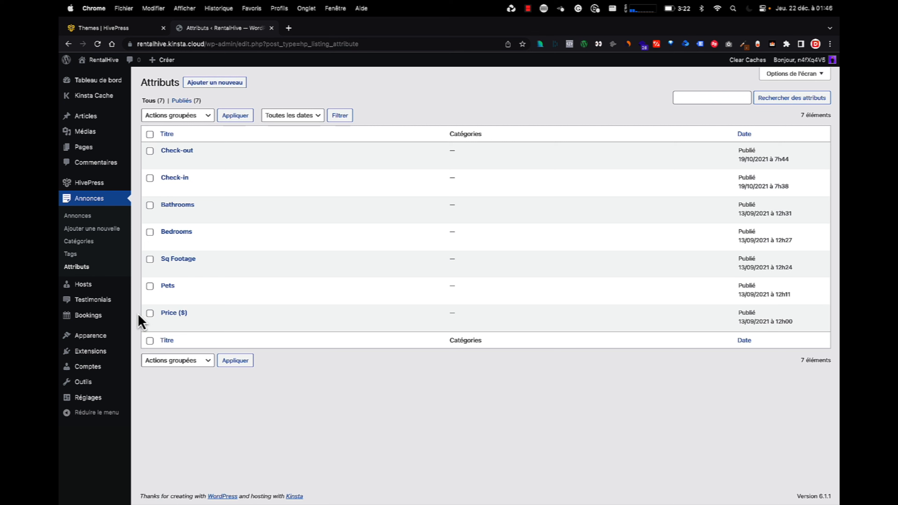
mouse_move(175, 318)
mouse_move(181, 304)
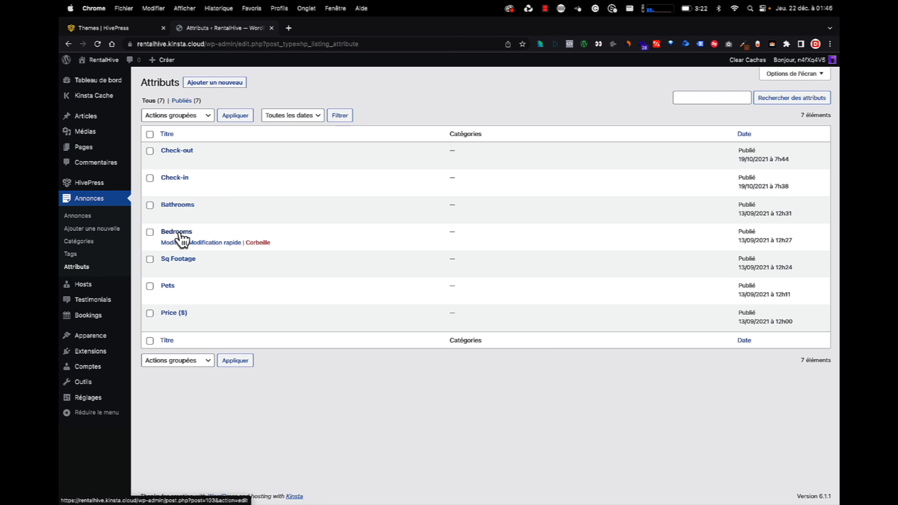
mouse_move(172, 215)
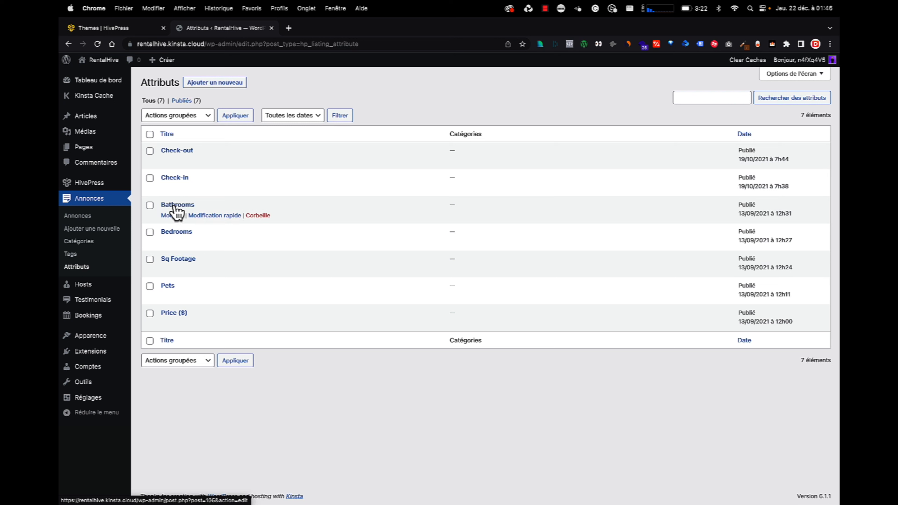
mouse_move(179, 192)
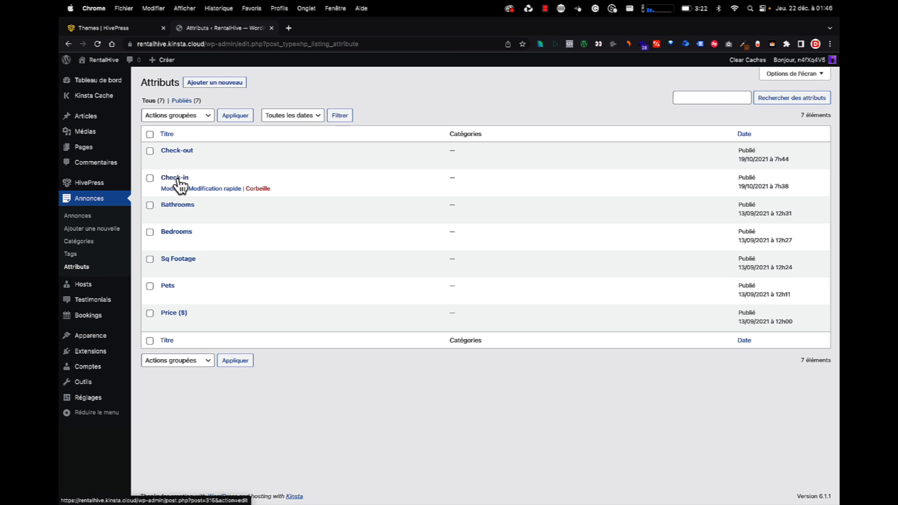
mouse_move(181, 160)
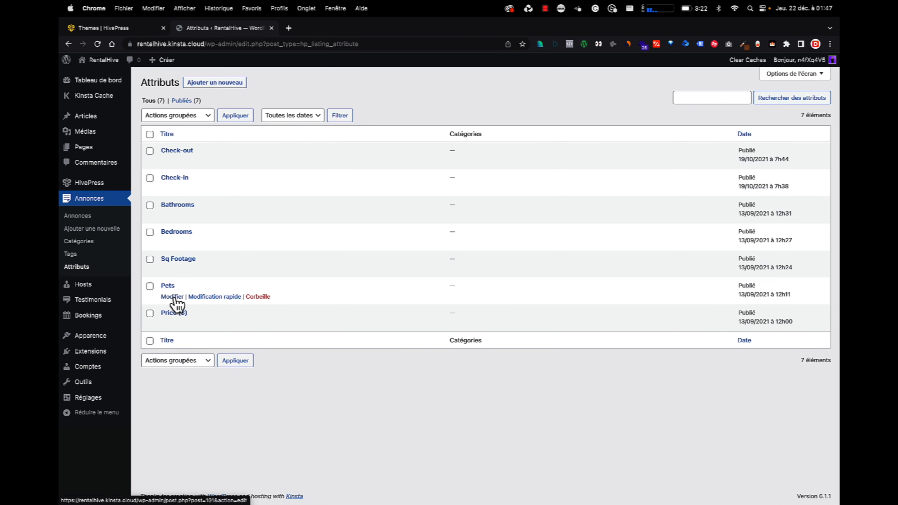
Open the Pets attribute for editing and examine its Modification settings, including the required option and the field type
click(172, 297)
scroll(209, 276, down, 1)
scroll(209, 276, up, 1)
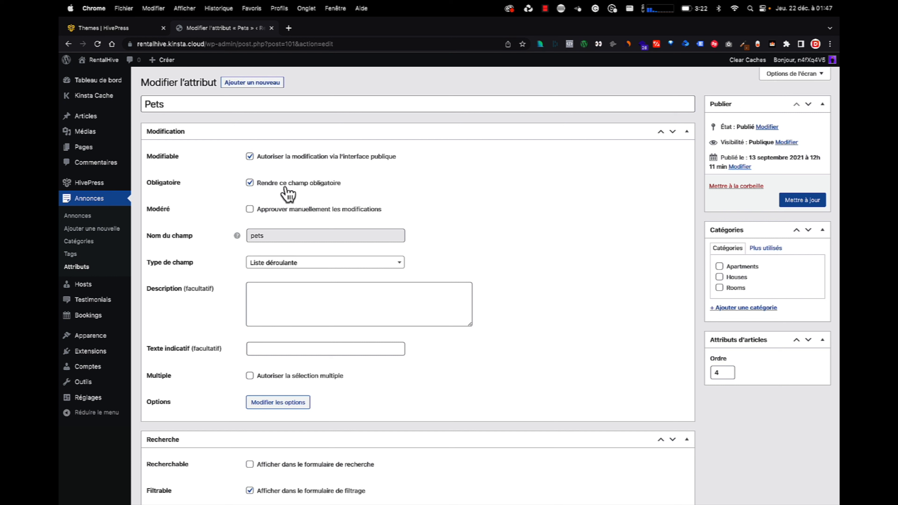
scroll(209, 198, down, 2)
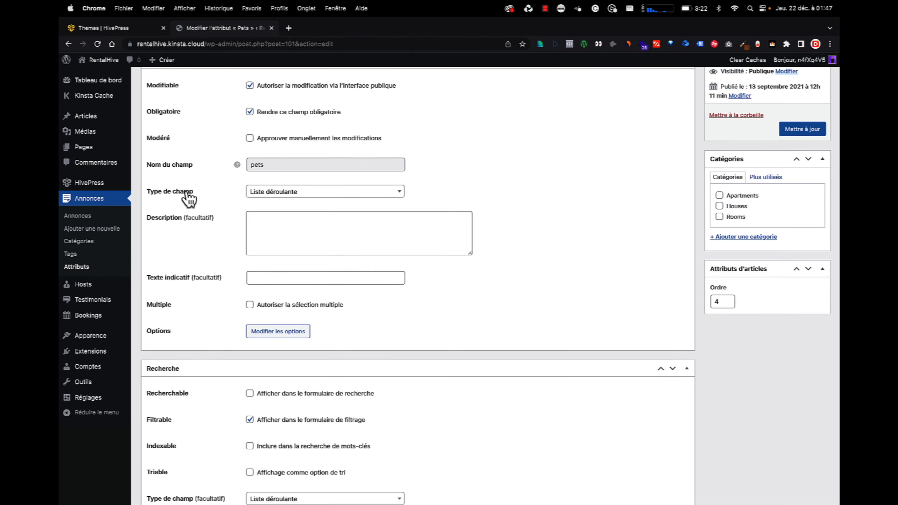
scroll(227, 191, up, 2)
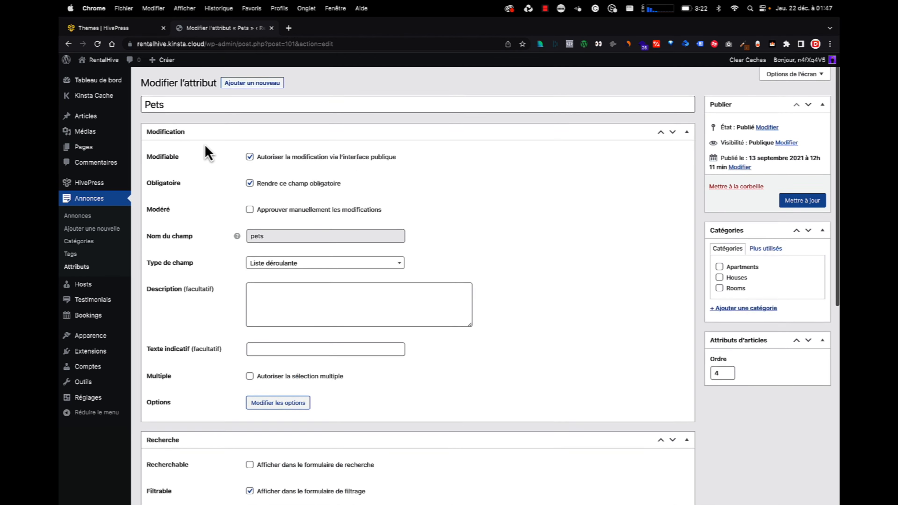
scroll(239, 221, up, 1)
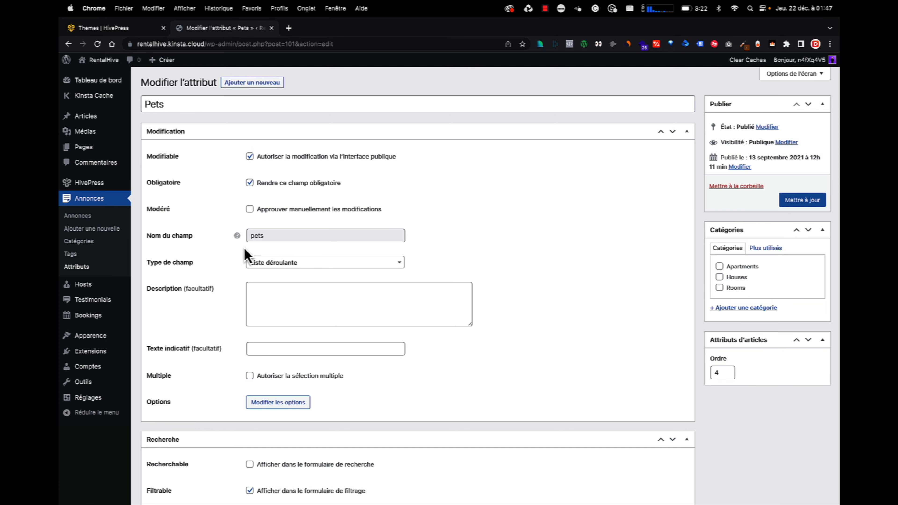
scroll(238, 265, down, 1)
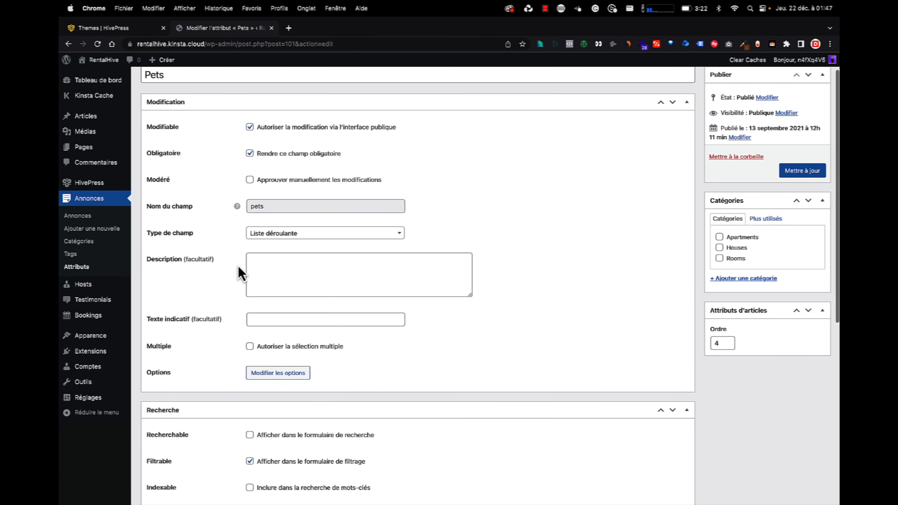
scroll(238, 267, down, 1)
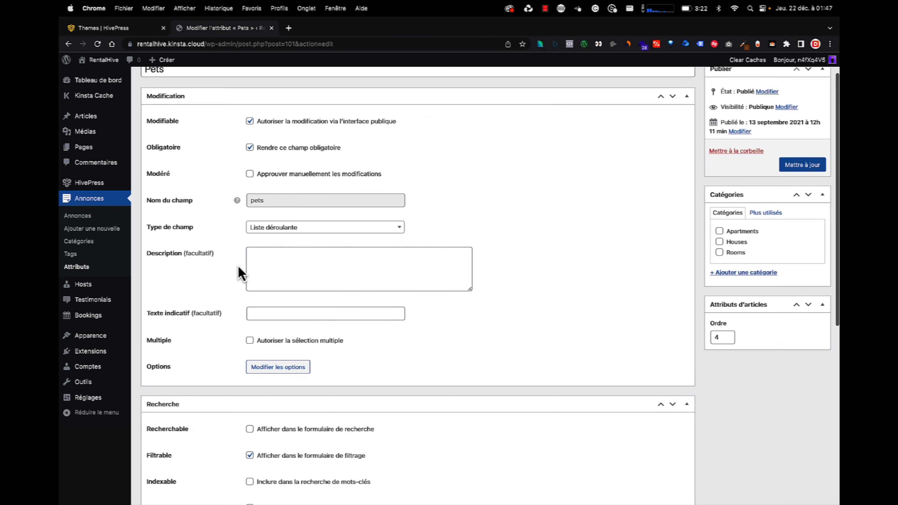
scroll(239, 267, down, 1)
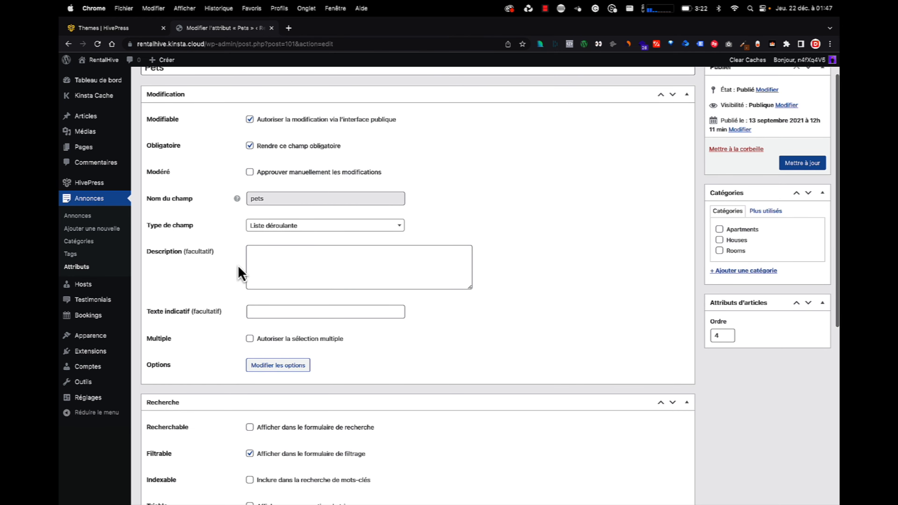
Examine the Pets attribute's Recherche and Affichage settings, including filtering, zones, icon and format
scroll(238, 264, down, 6)
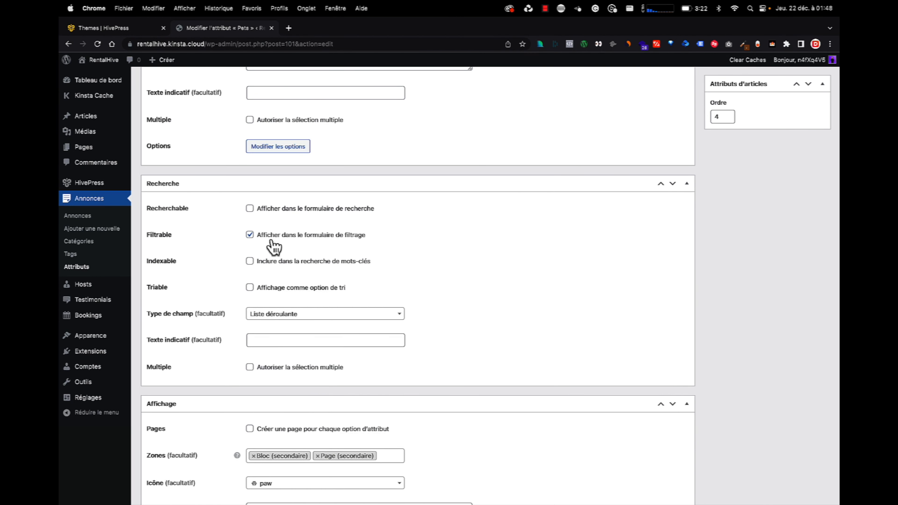
scroll(205, 272, down, 1)
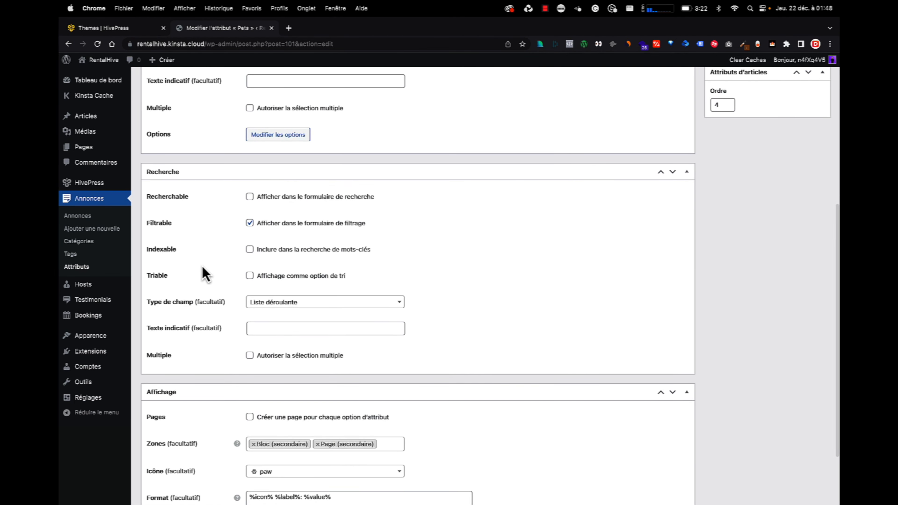
scroll(204, 274, up, 10)
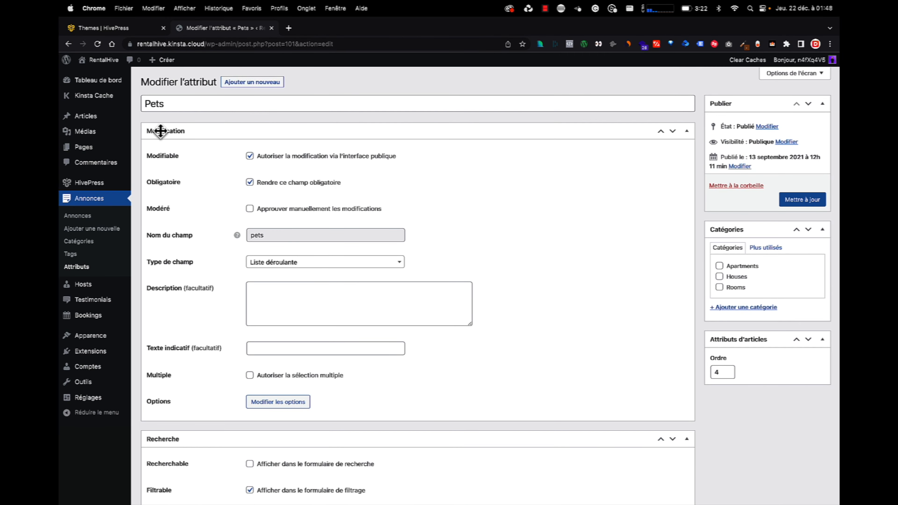
scroll(176, 185, down, 10)
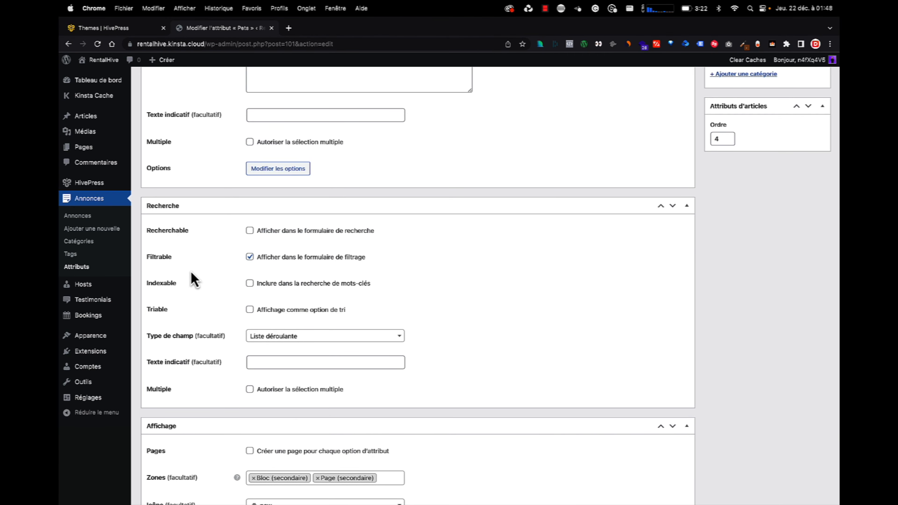
scroll(190, 279, down, 5)
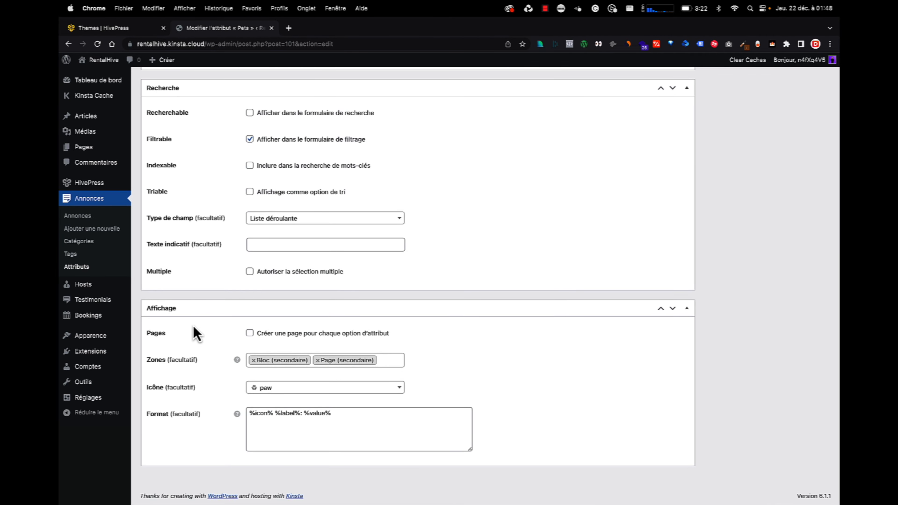
scroll(197, 333, up, 15)
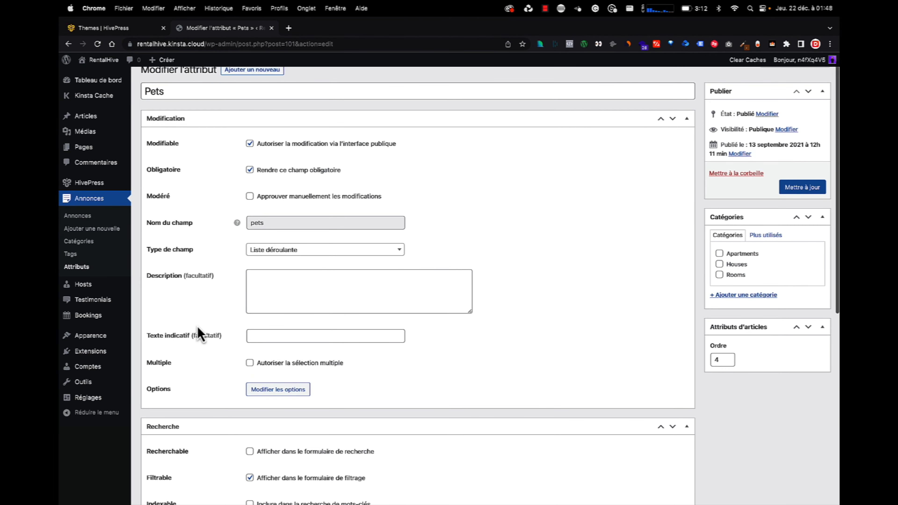
View the selectable options of the Pets attribute and return to the listing attributes
click(262, 392)
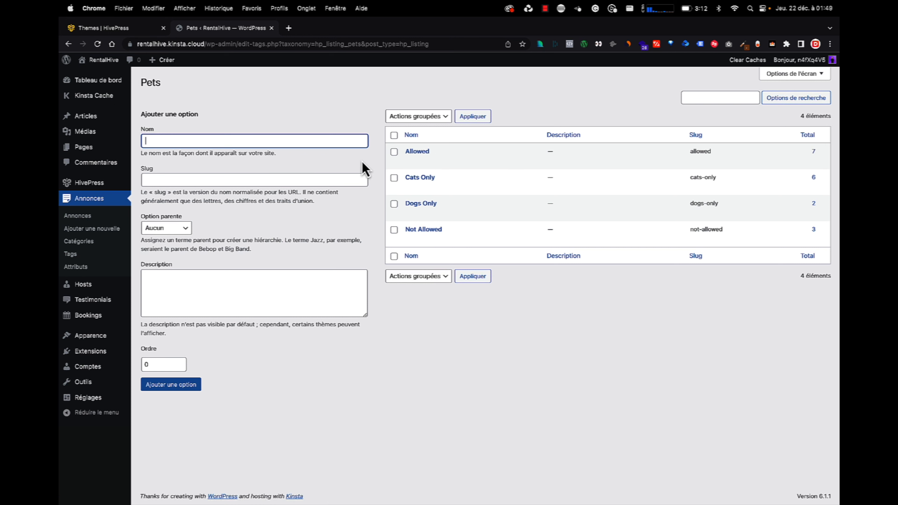
click(85, 268)
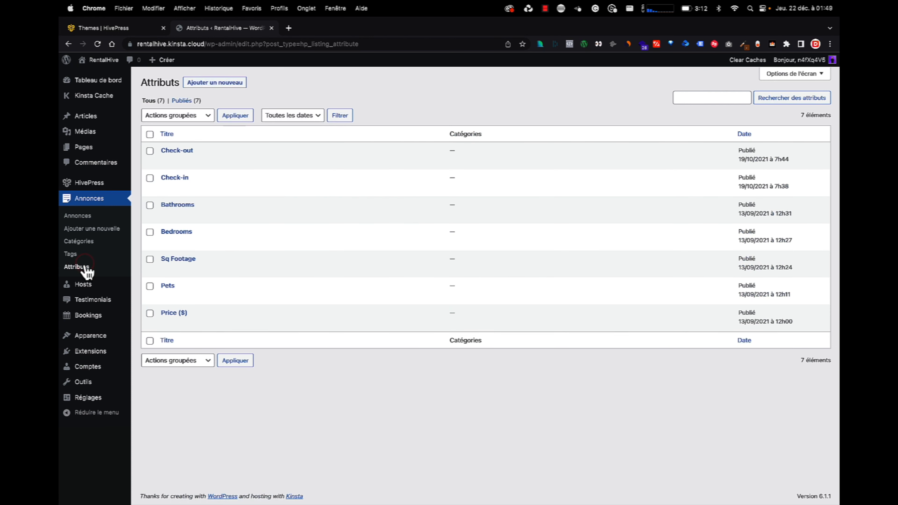
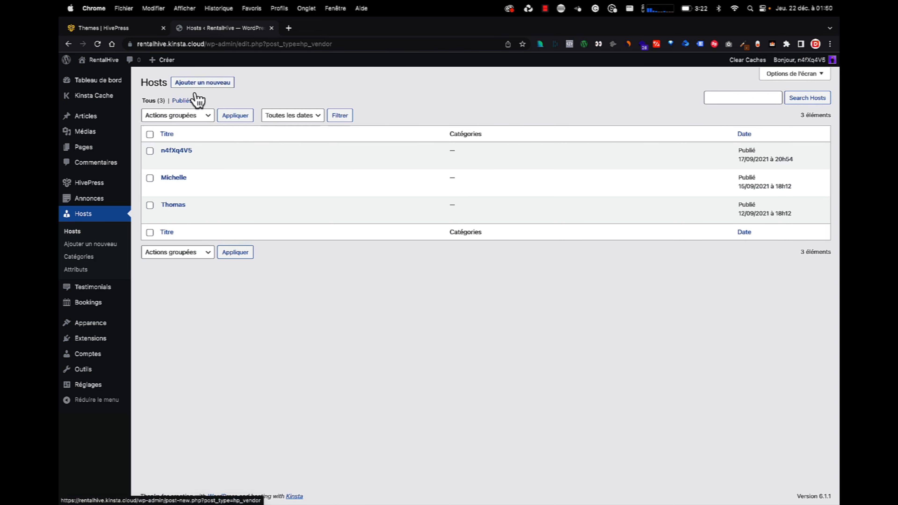
Open the oldest host profile for editing and review its description, account, verified status and attributes
click(172, 216)
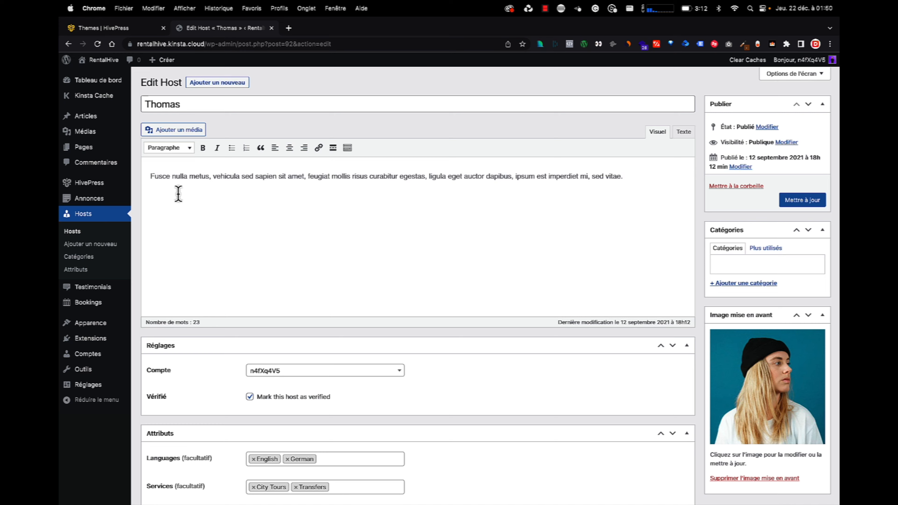
scroll(478, 185, down, 1)
scroll(315, 283, down, 1)
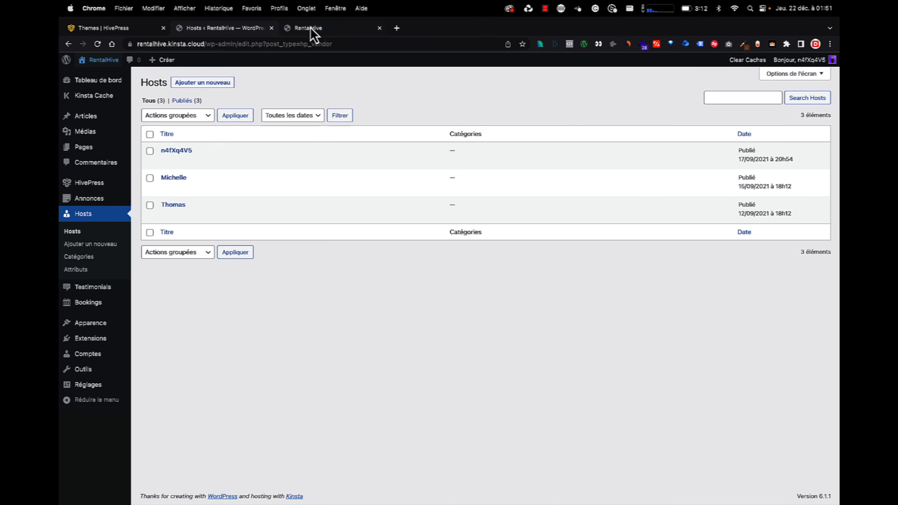
Open the Room with a sea view listing from the own site's Top Properties and review its details and booking box
click(311, 29)
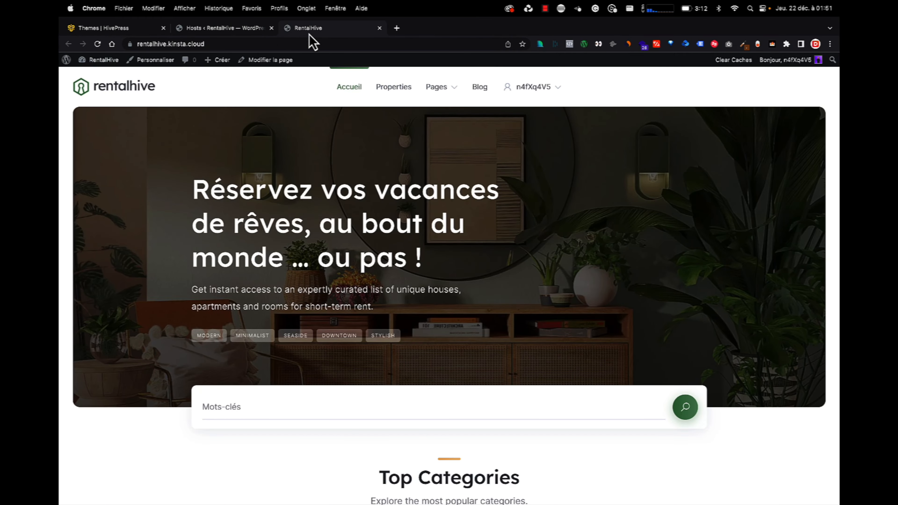
scroll(286, 227, down, 10)
scroll(287, 235, down, 12)
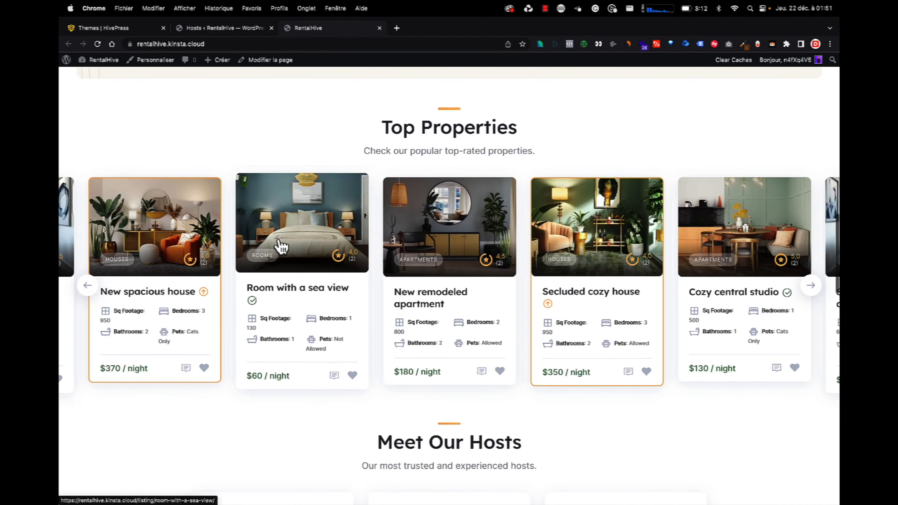
click(290, 272)
scroll(560, 255, down, 5)
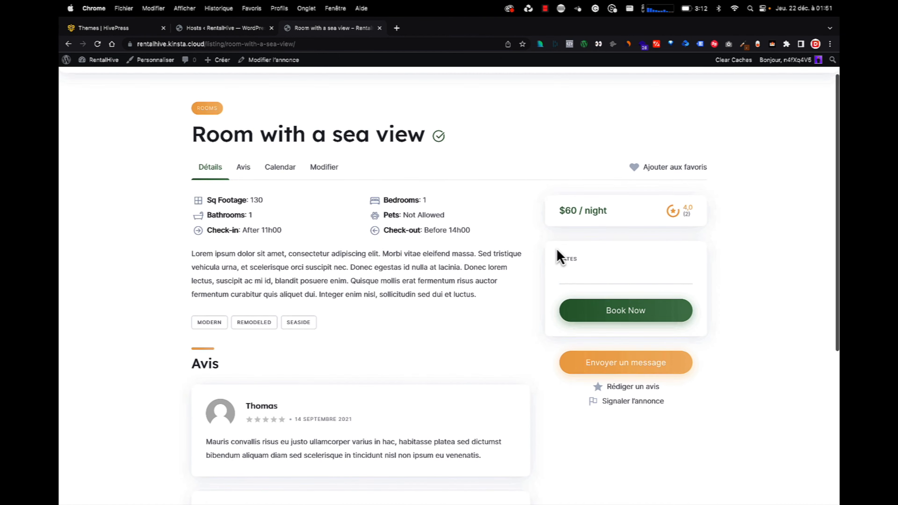
scroll(551, 234, up, 5)
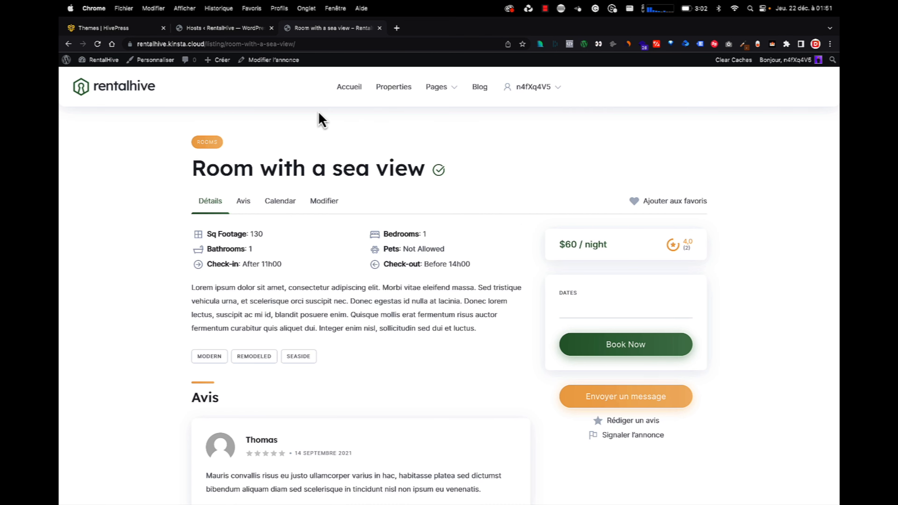
Open the RentalHive live demo from the HivePress themes page and go to its Room with a sea view listing
click(119, 28)
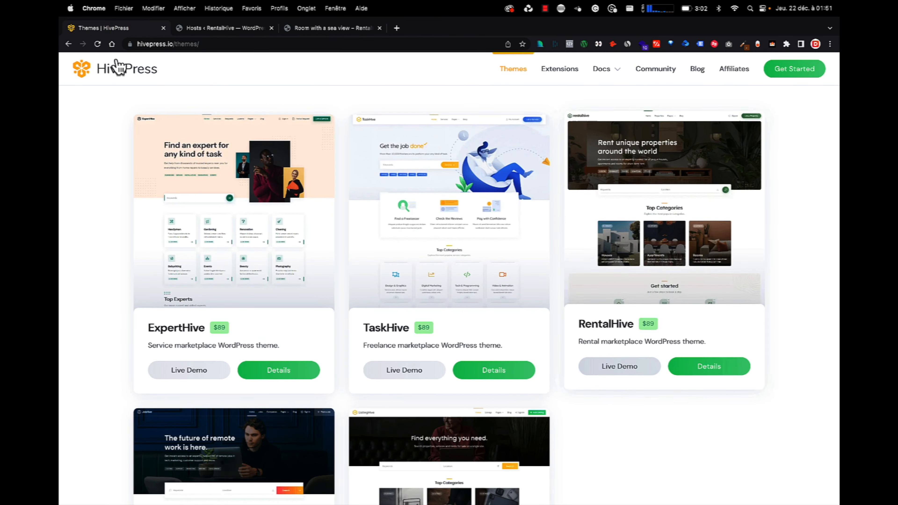
click(619, 366)
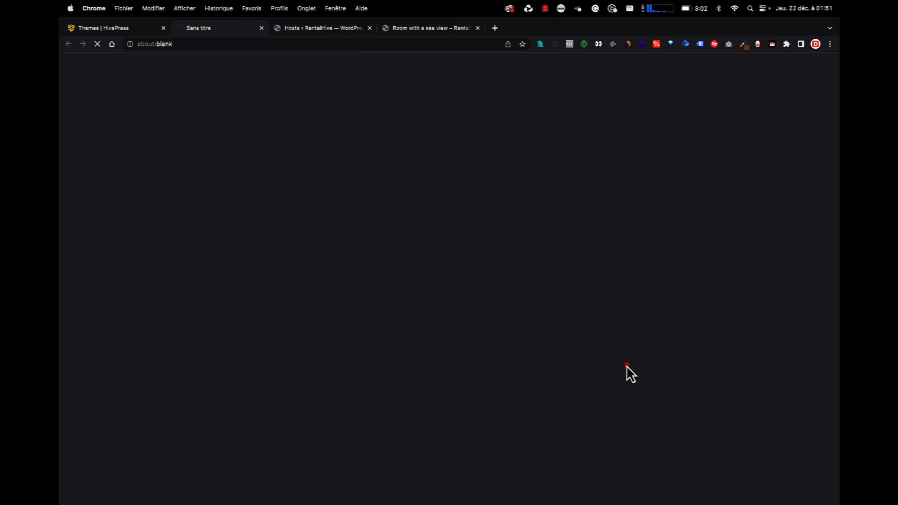
scroll(295, 312, down, 1)
scroll(296, 308, down, 20)
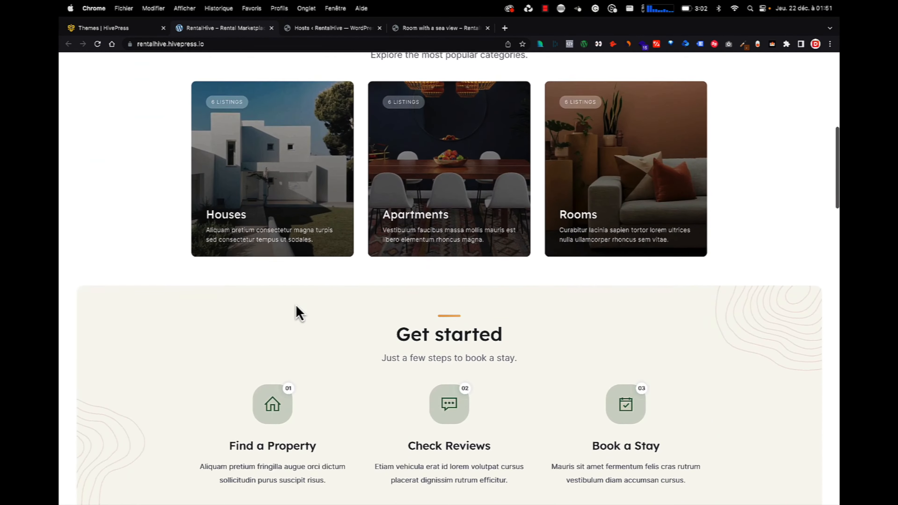
click(310, 292)
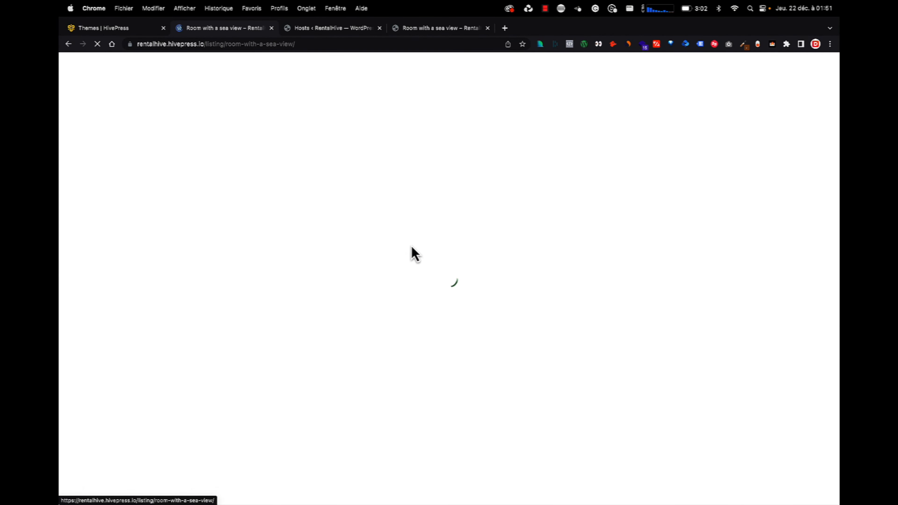
Review the demo's Room with a sea view listing, including its photos, attributes, location map, reviews, booking box and host card
scroll(507, 266, down, 10)
scroll(528, 280, down, 3)
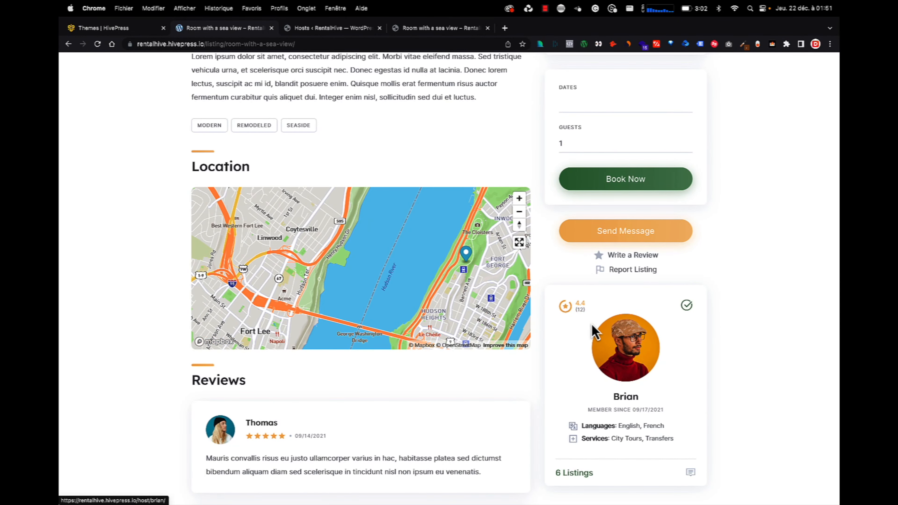
scroll(589, 329, down, 2)
scroll(571, 355, up, 15)
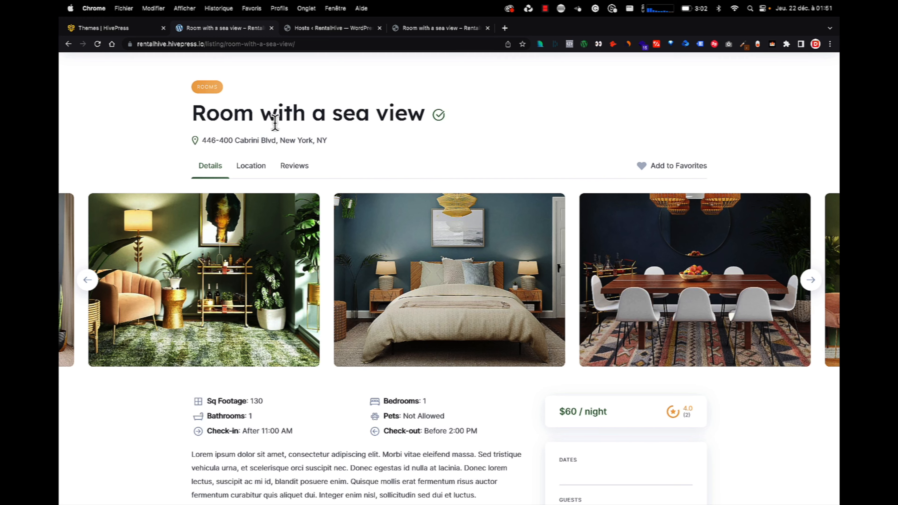
scroll(487, 207, down, 9)
scroll(598, 287, down, 3)
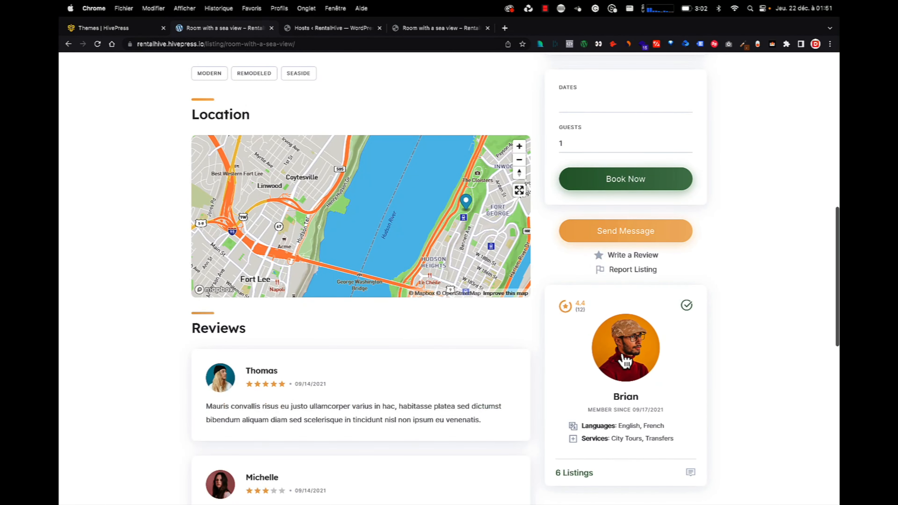
Open the host's profile from the demo listing and review the host's details, messaging option and published listings
click(627, 354)
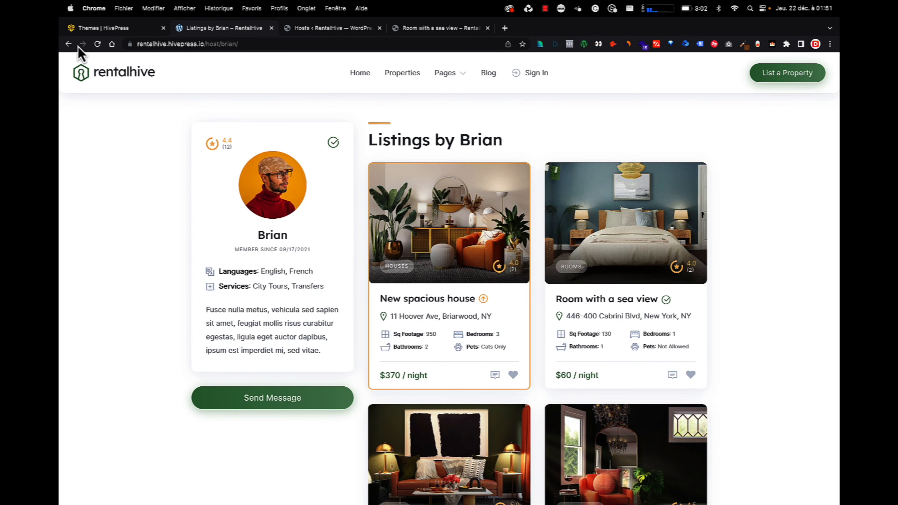
click(68, 44)
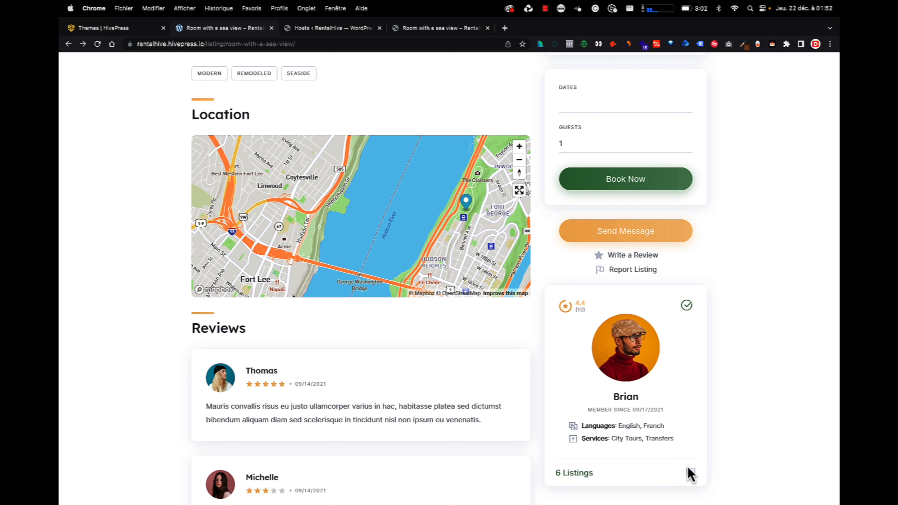
scroll(699, 480, down, 4)
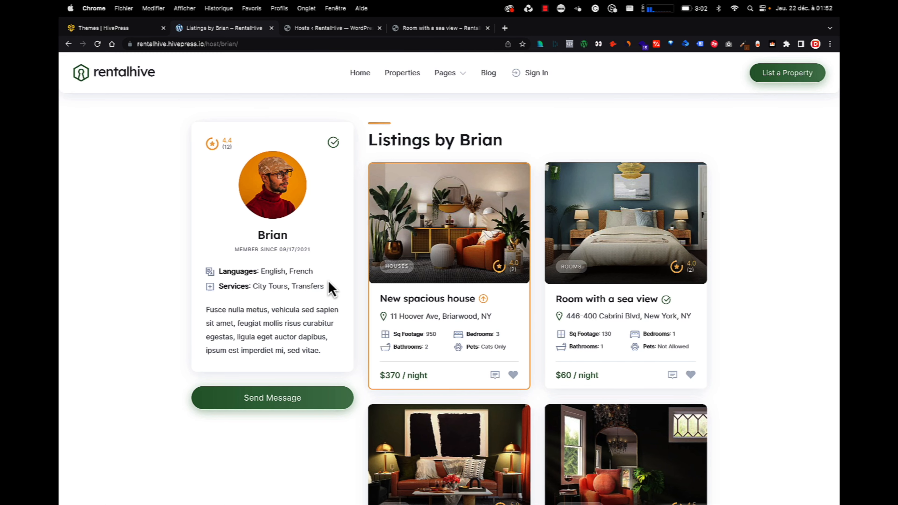
scroll(329, 282, down, 3)
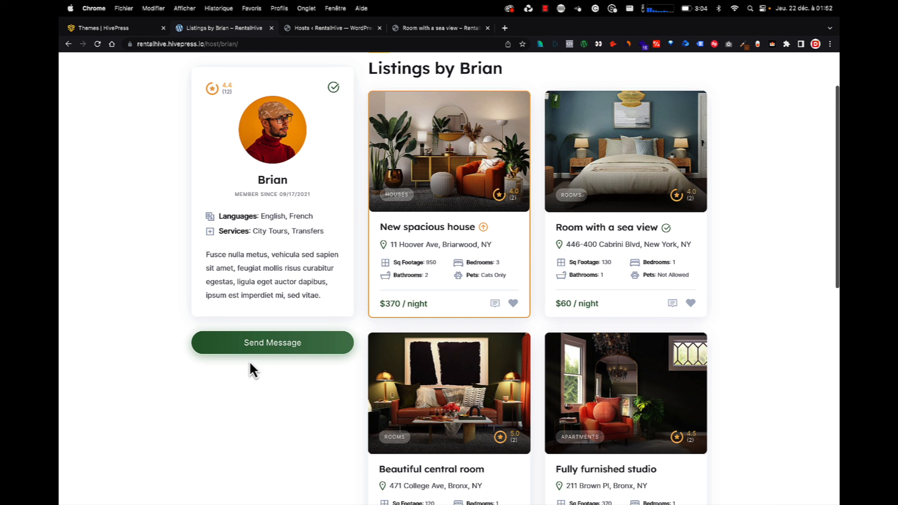
scroll(308, 285, up, 1)
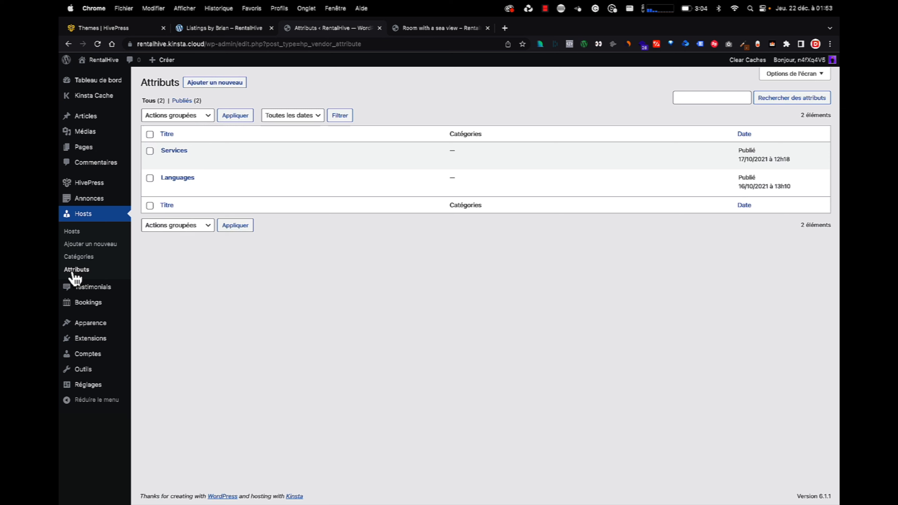
View the own site's Testimonials and Bookings lists in WordPress, including the booking attributes
click(87, 287)
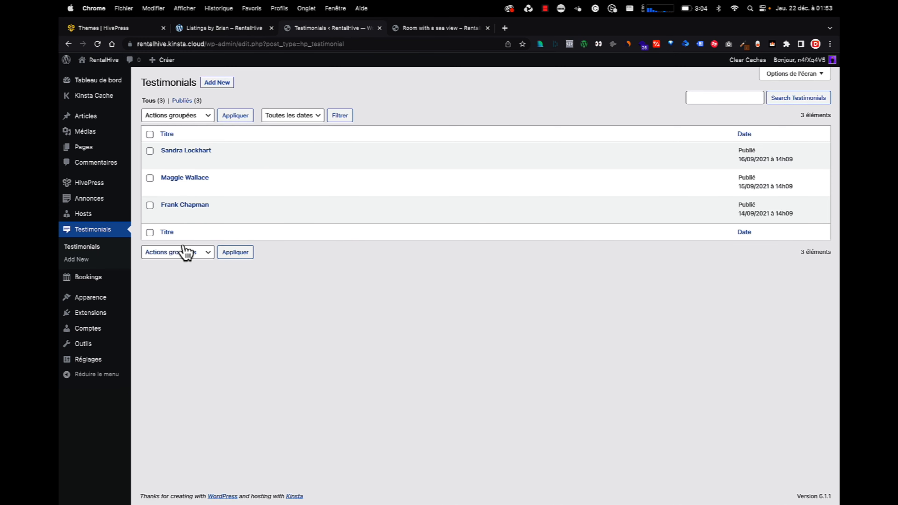
click(113, 280)
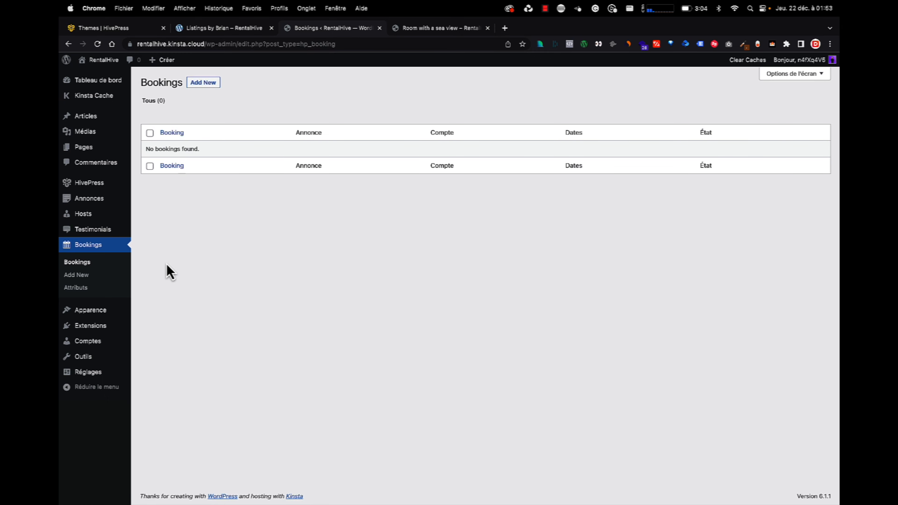
click(84, 292)
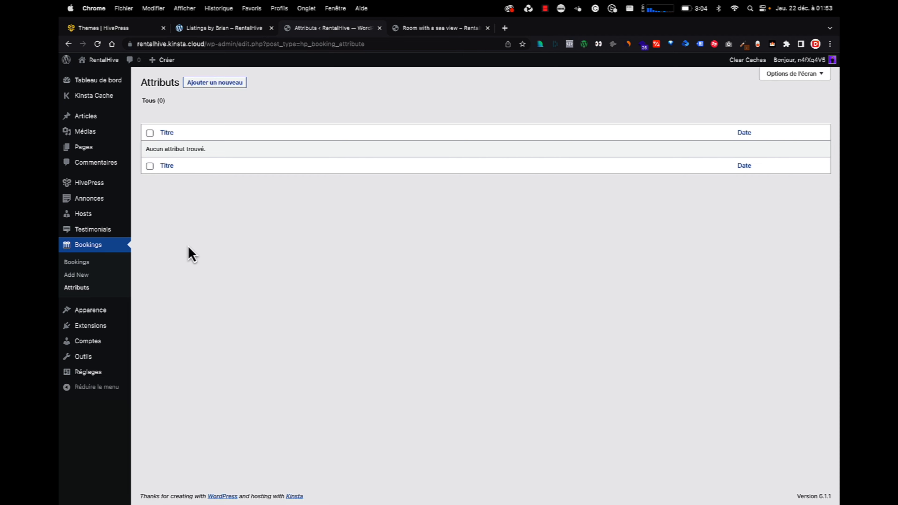
Open the HivePress settings and review the listing options for display, search, submission and expiration
mouse_move(85, 186)
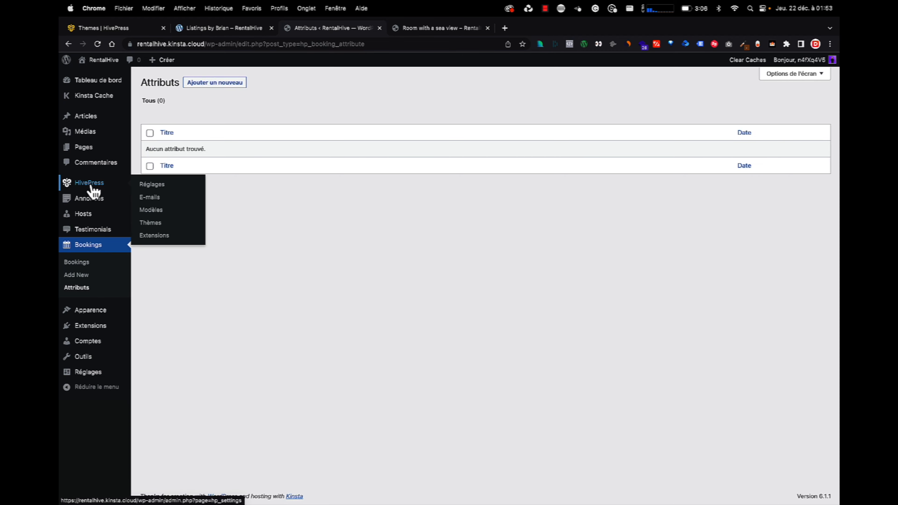
click(151, 185)
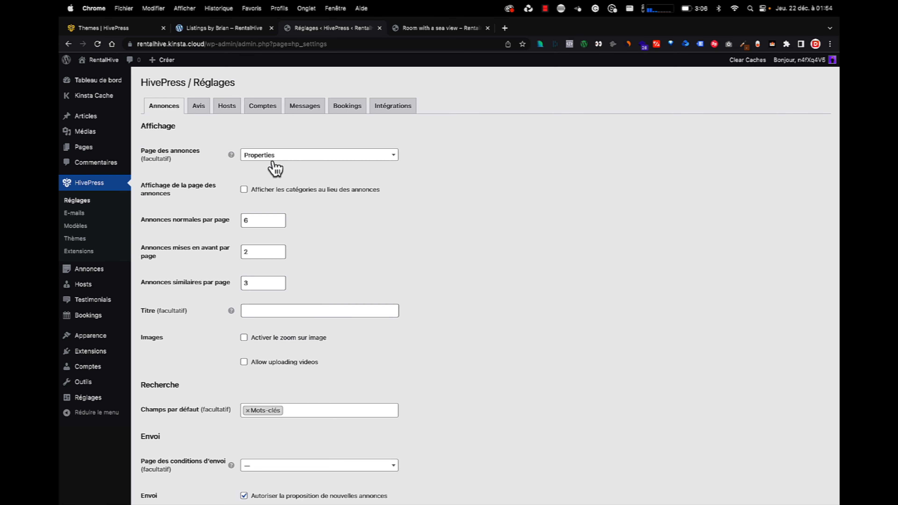
scroll(276, 184, down, 1)
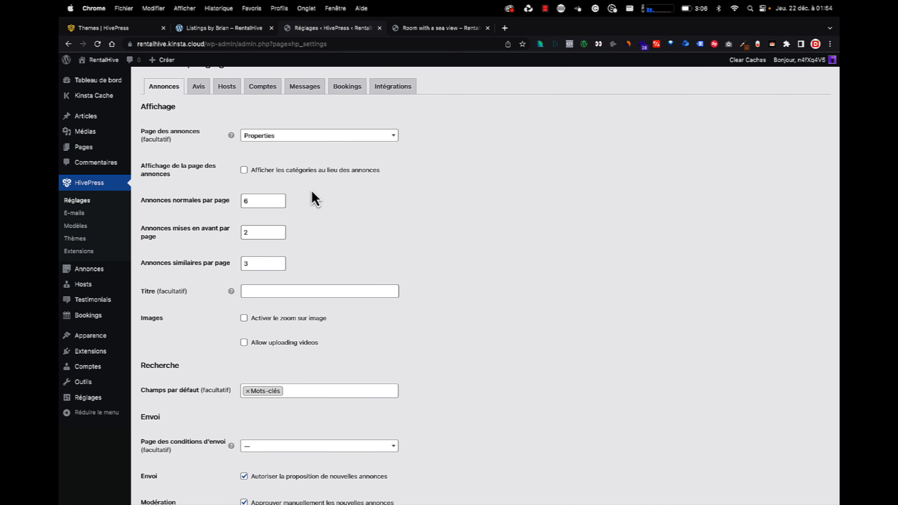
scroll(247, 176, down, 4)
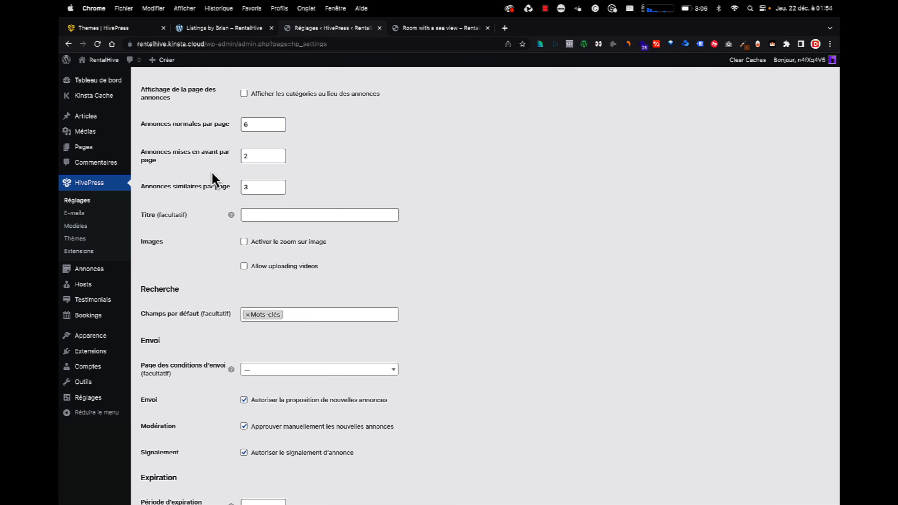
scroll(214, 178, down, 3)
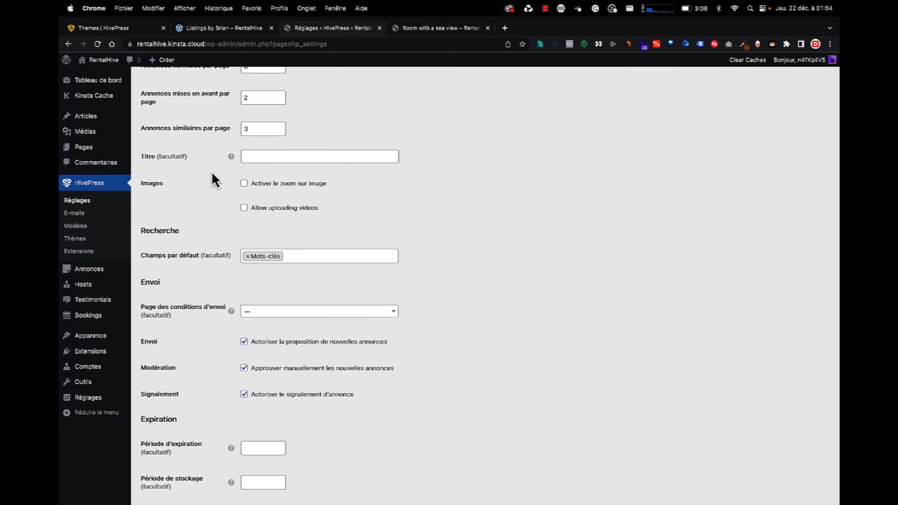
scroll(213, 178, down, 3)
scroll(213, 177, up, 10)
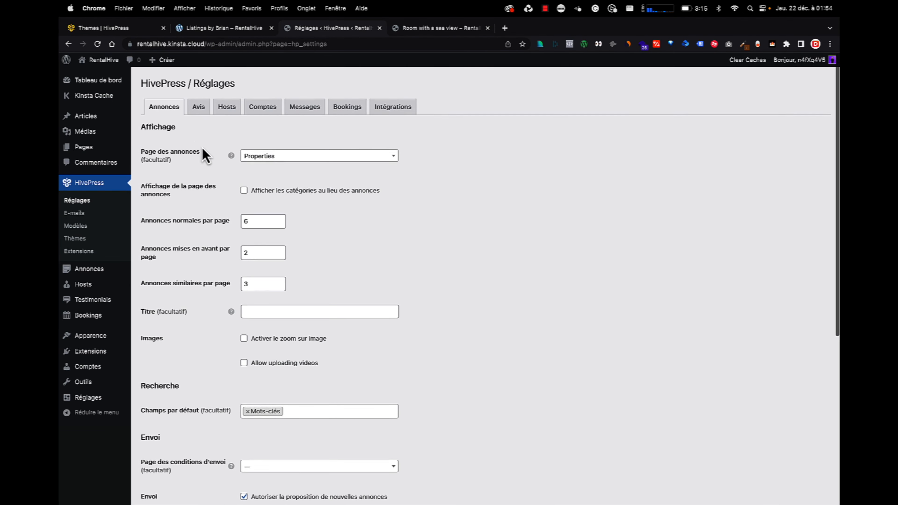
scroll(190, 241, down, 1)
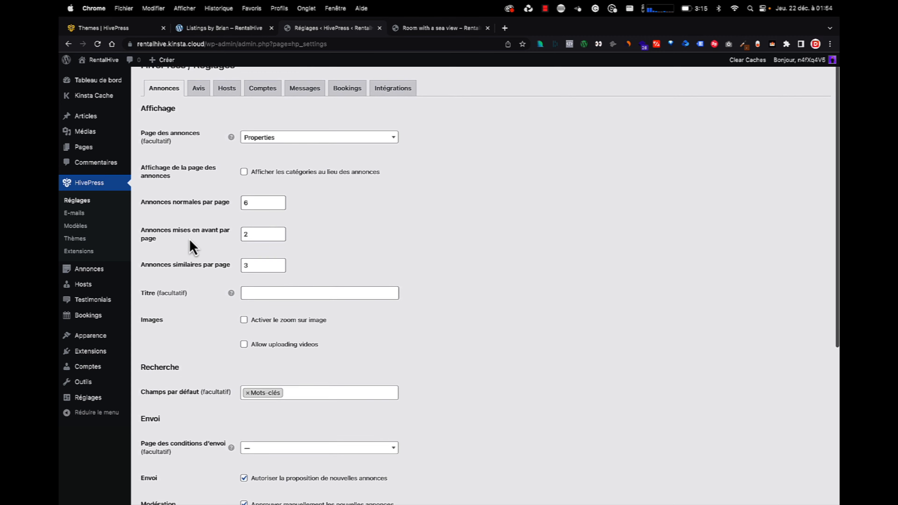
scroll(190, 244, up, 1)
scroll(182, 258, down, 6)
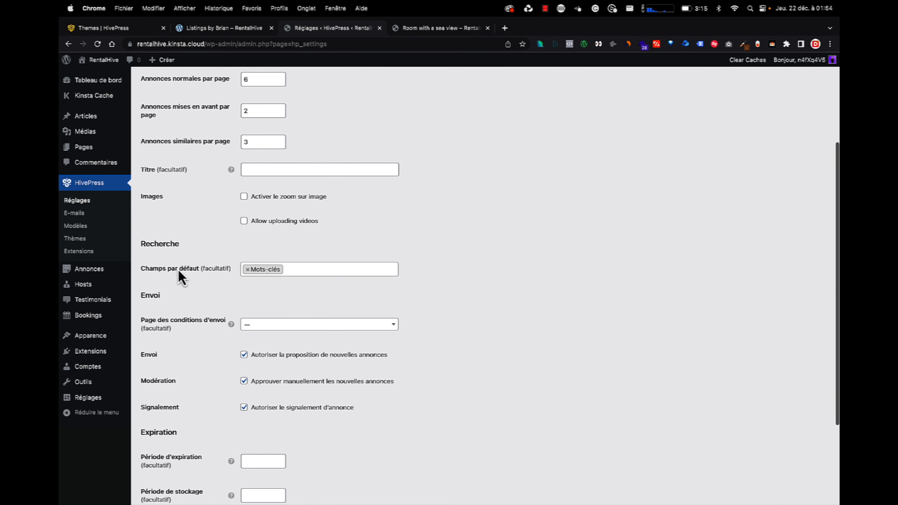
scroll(173, 249, down, 2)
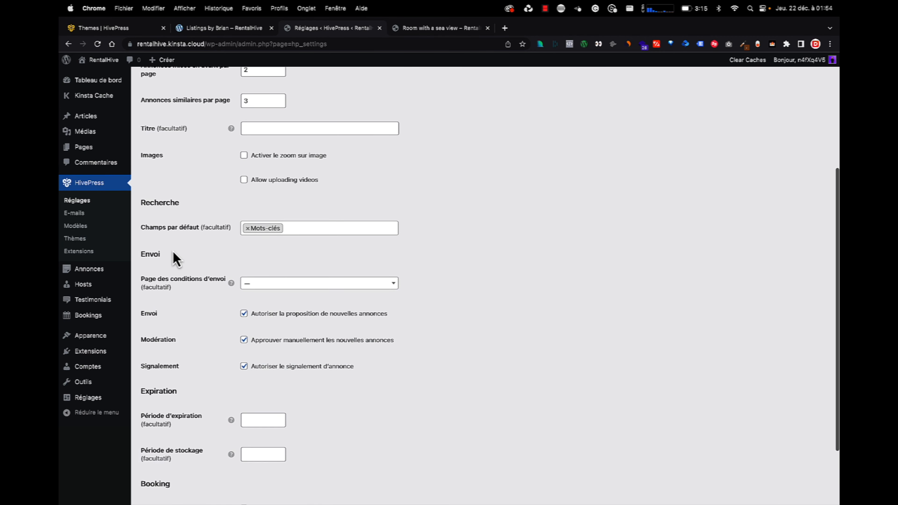
View the choices for the default search fields and examine the submission, moderation, reporting, expiration and booking note settings
click(301, 232)
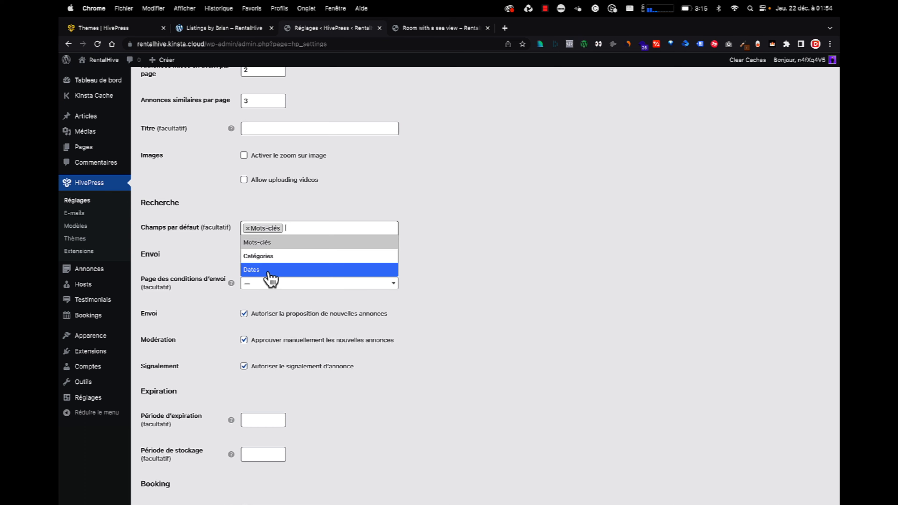
click(193, 255)
scroll(186, 251, down, 1)
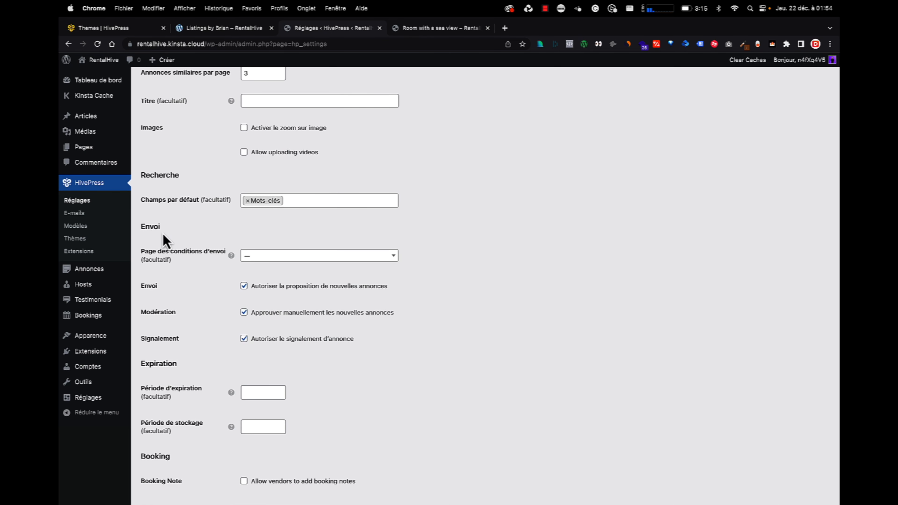
scroll(165, 241, down, 1)
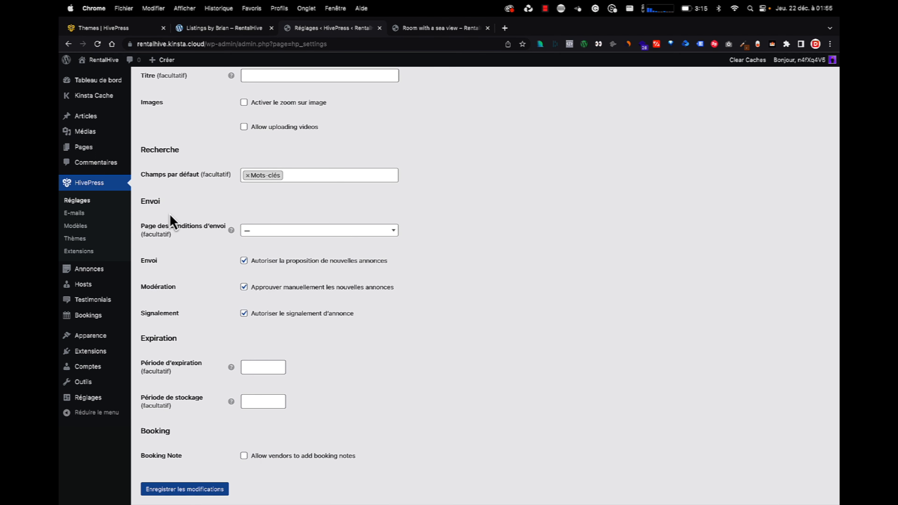
mouse_move(231, 230)
scroll(232, 262, down, 2)
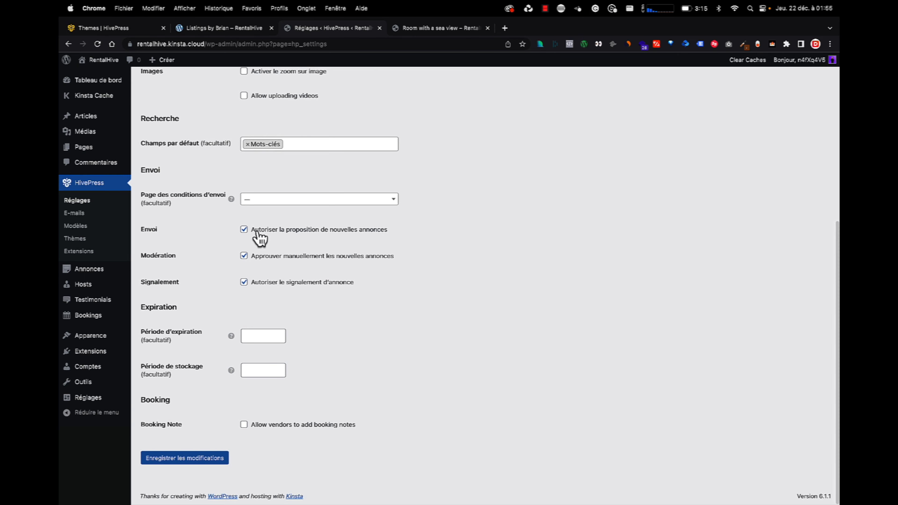
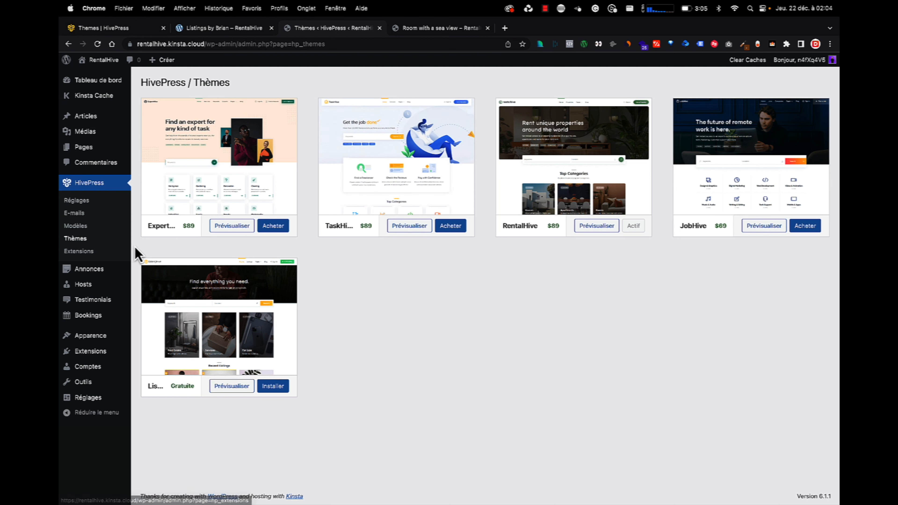
Open the HivePress extensions catalogue and review the available paid and free extensions
click(73, 252)
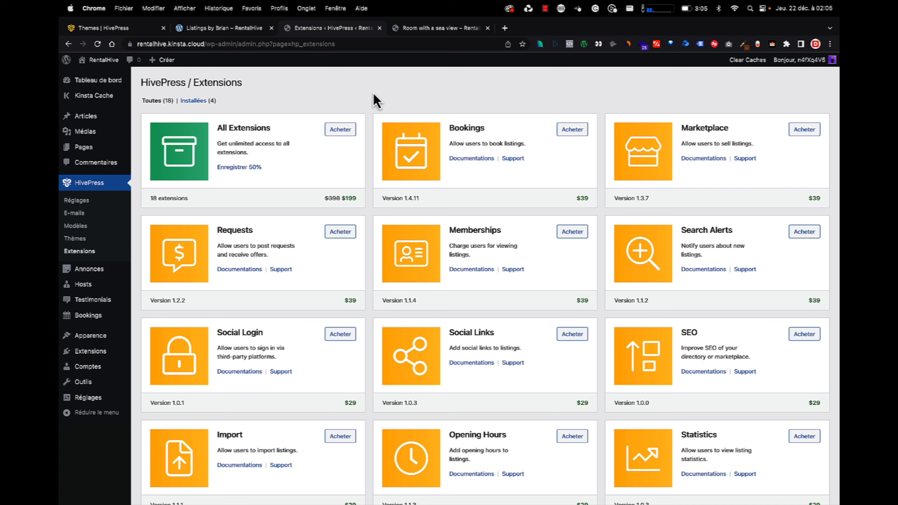
scroll(370, 124, down, 2)
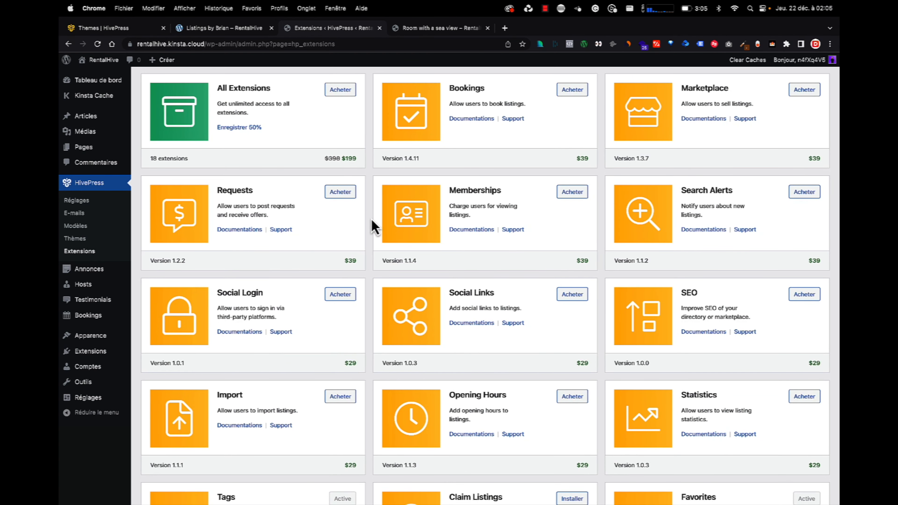
scroll(371, 228, down, 3)
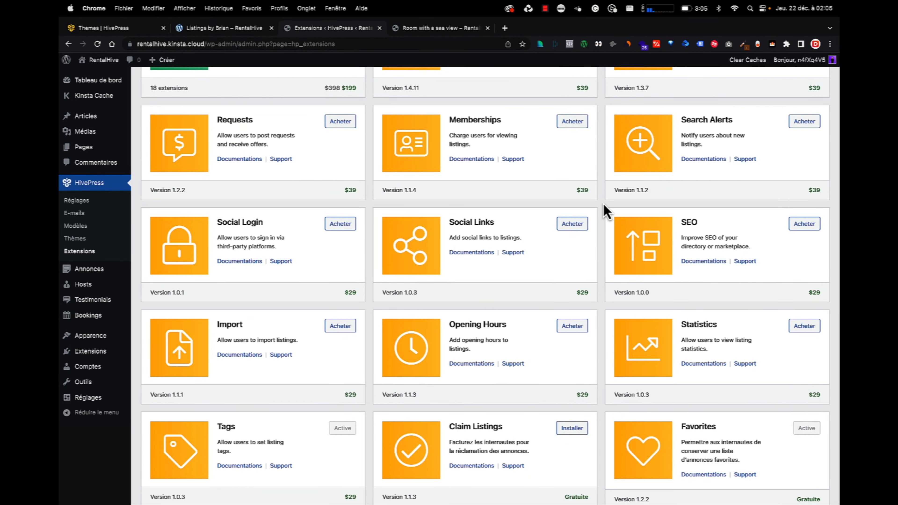
scroll(605, 209, up, 2)
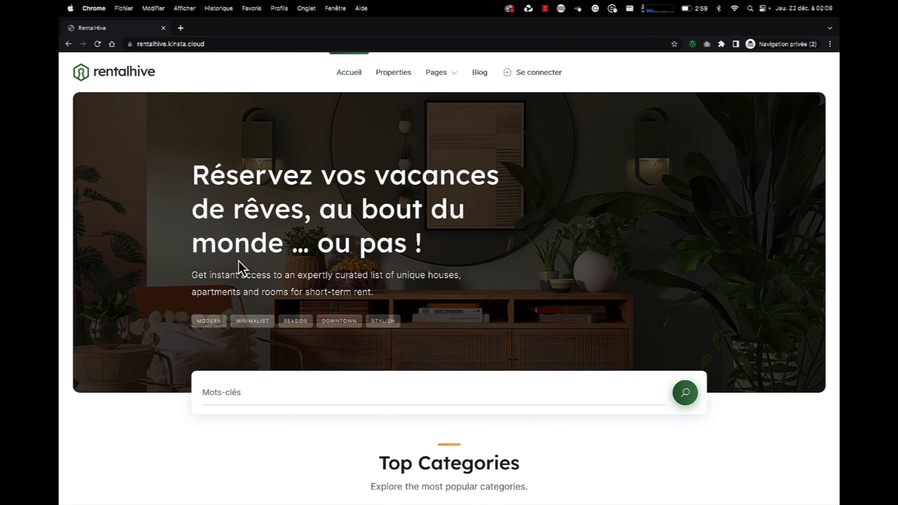
In the private browser window, open the Room with a sea view listing from the own site's Top Properties
scroll(238, 263, down, 1)
scroll(200, 124, up, 1)
scroll(235, 169, down, 15)
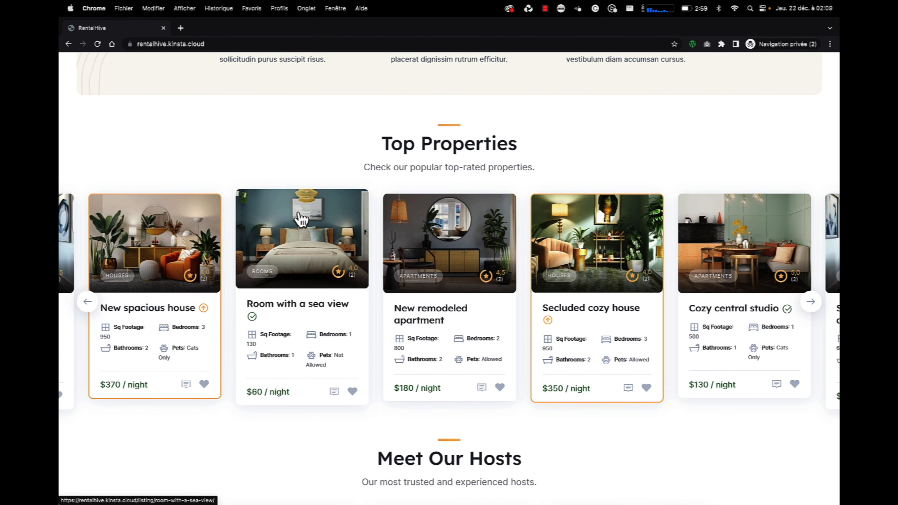
click(321, 187)
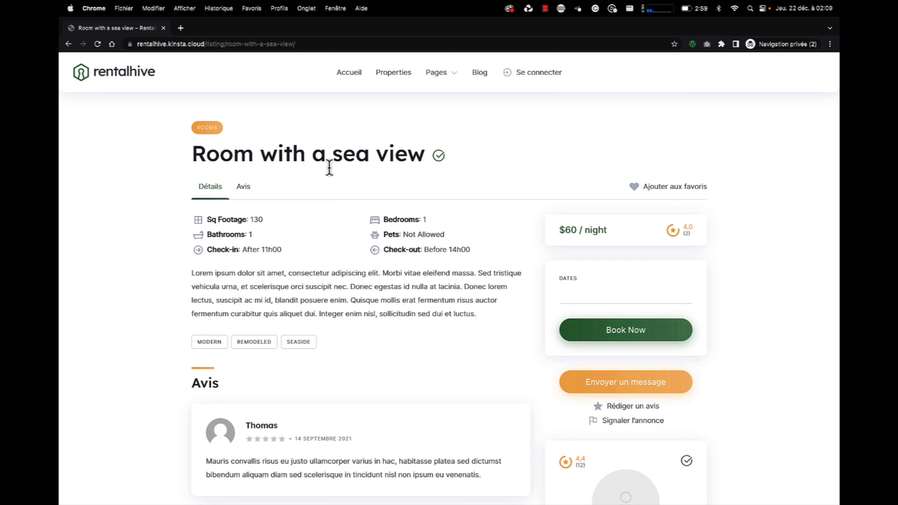
Choose a stay from 23 to 30 décembre 2022 for Room with a sea view and submit the booking request
click(647, 333)
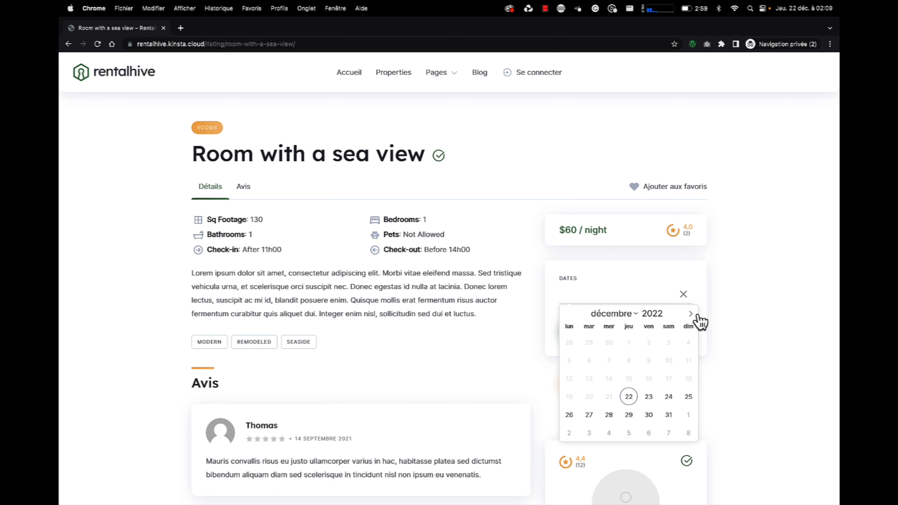
click(648, 396)
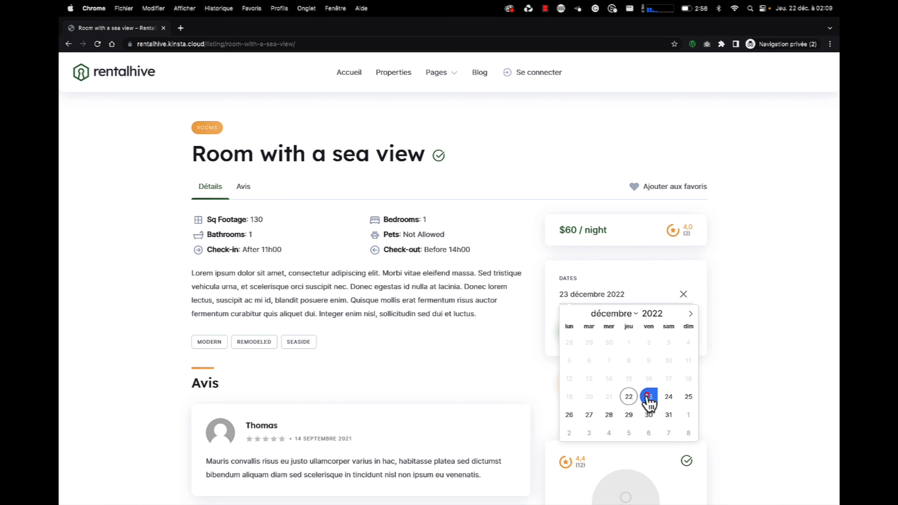
click(650, 412)
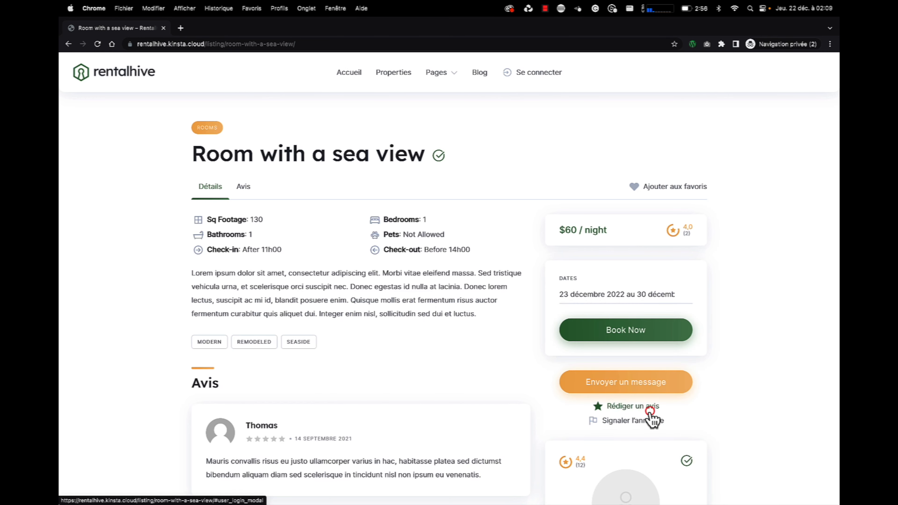
click(613, 333)
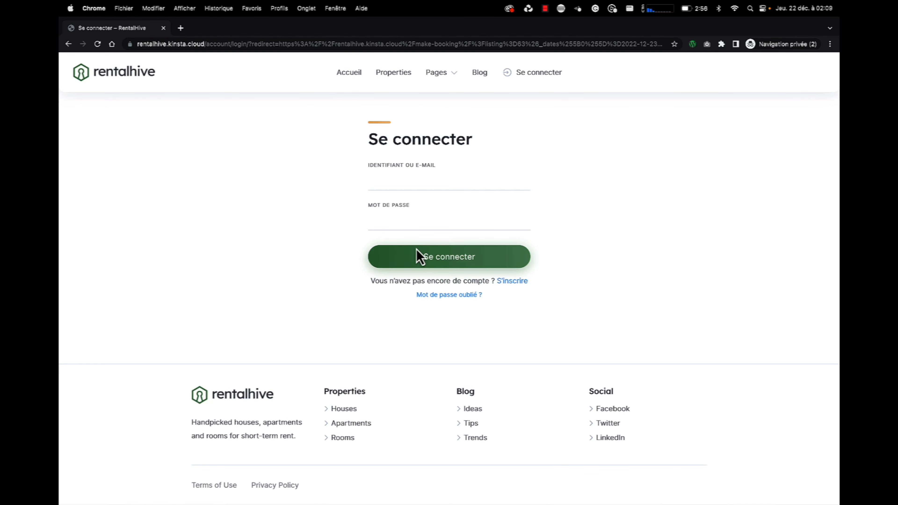
Register a new visitor account with a username, e-mail and account password
click(516, 282)
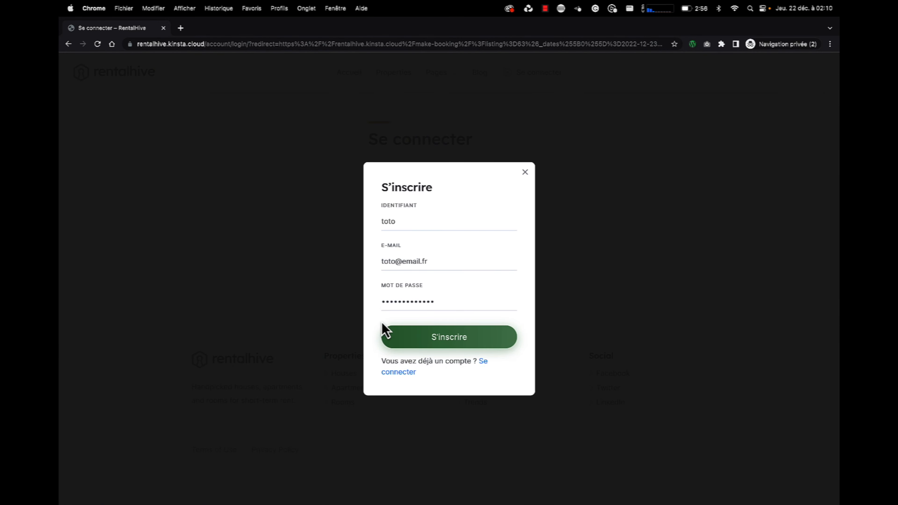
click(446, 347)
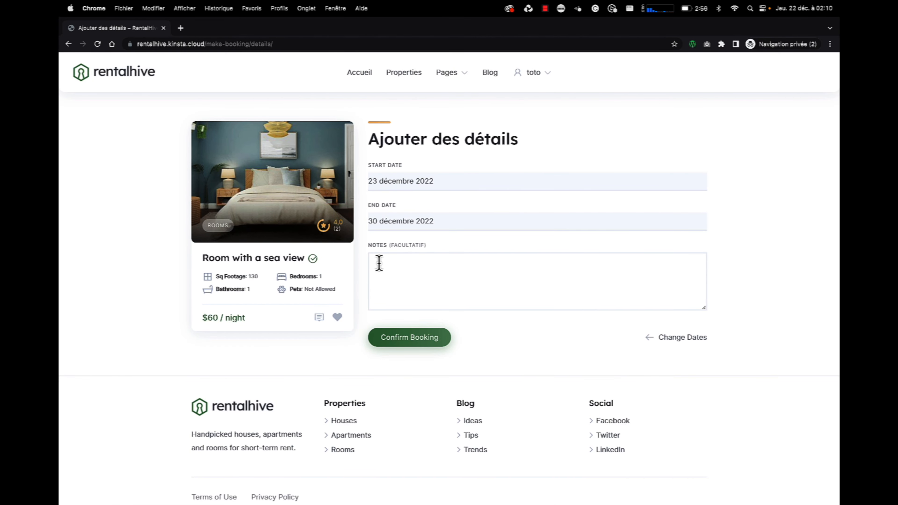
Confirm the Room with a sea view booking without adding notes and open its booking page
click(397, 265)
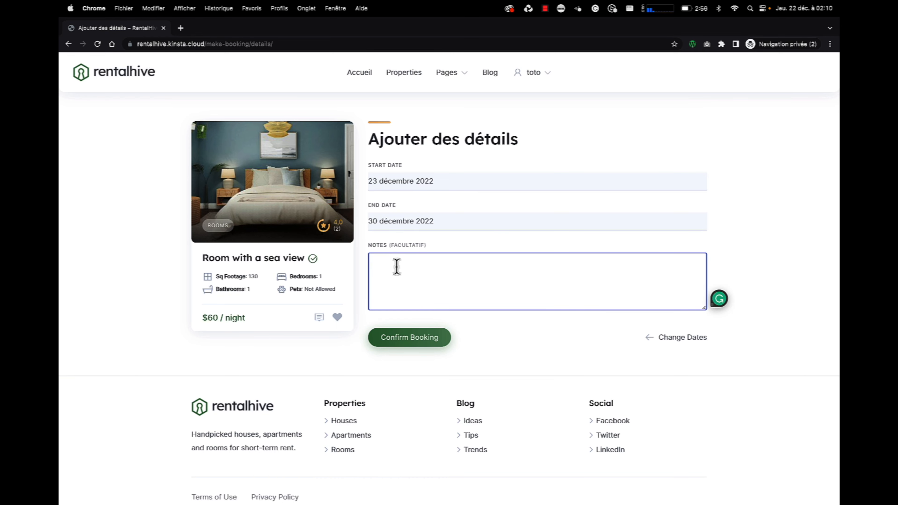
click(402, 340)
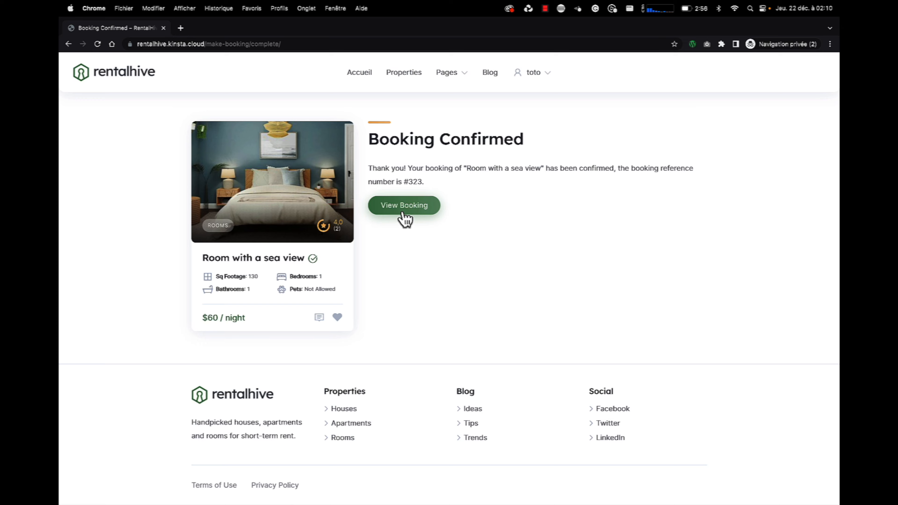
click(414, 214)
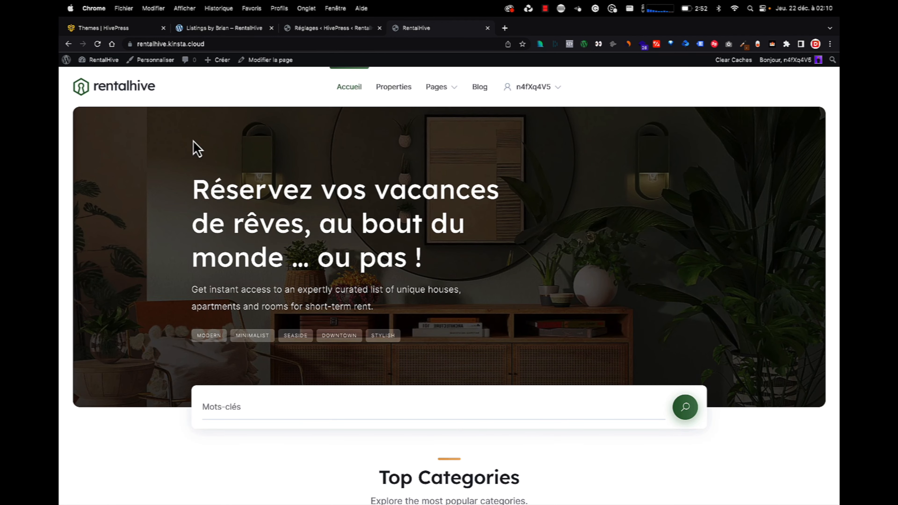
In the admin window, open the Bookings list and examine the new reservation
click(318, 29)
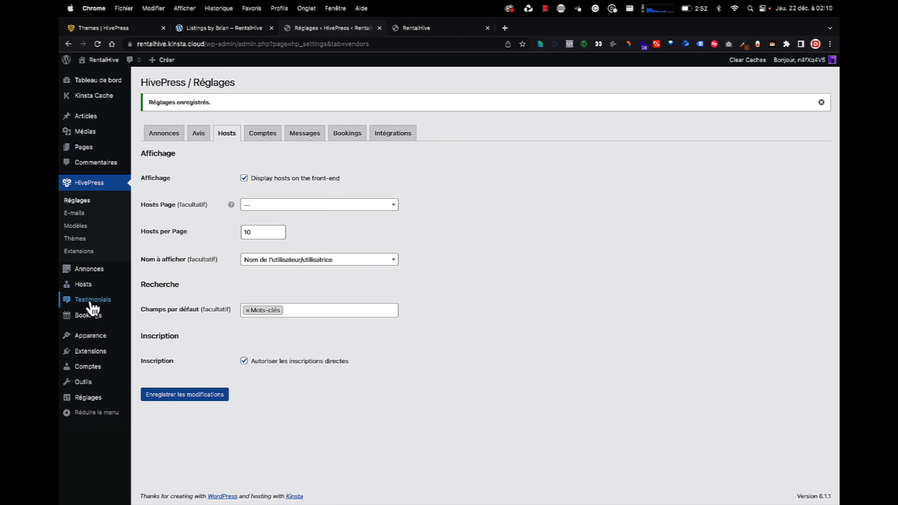
click(90, 315)
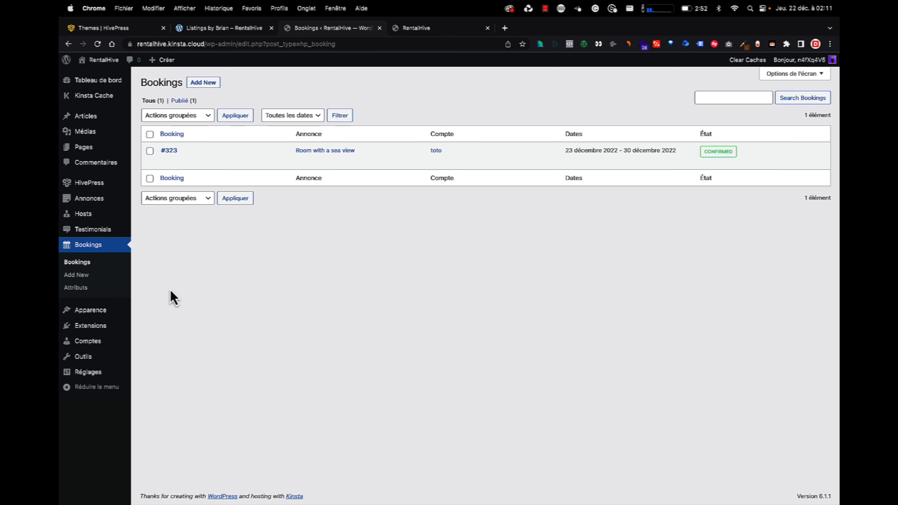
Search the plugin catalogue for "loco translate", then install and activate Loco Translate
mouse_move(67, 325)
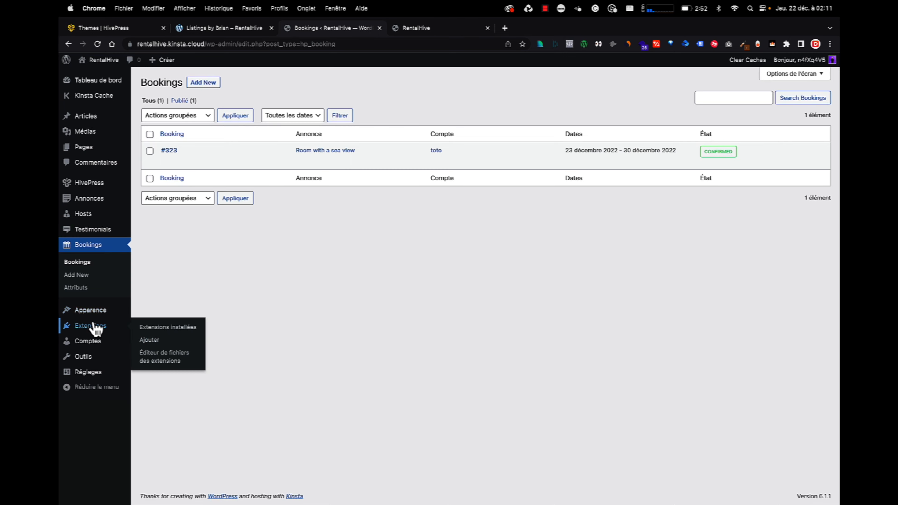
click(153, 343)
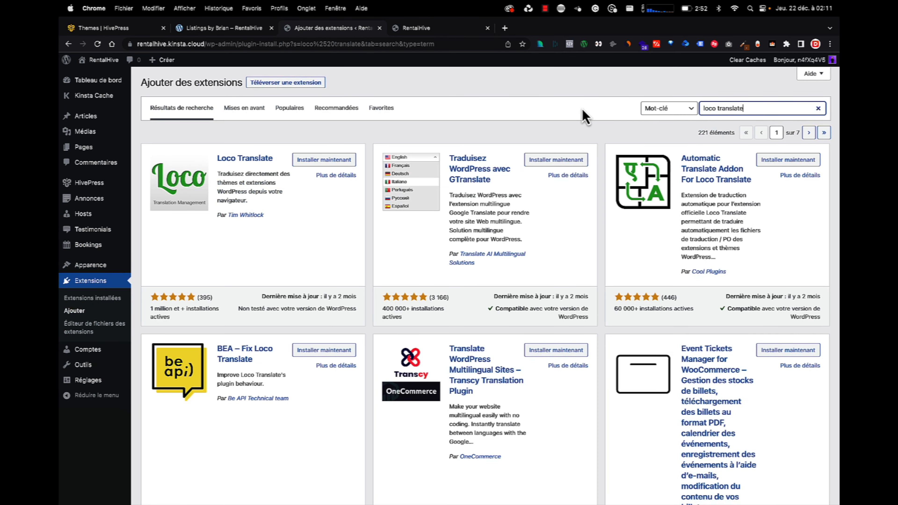
click(335, 161)
click(349, 163)
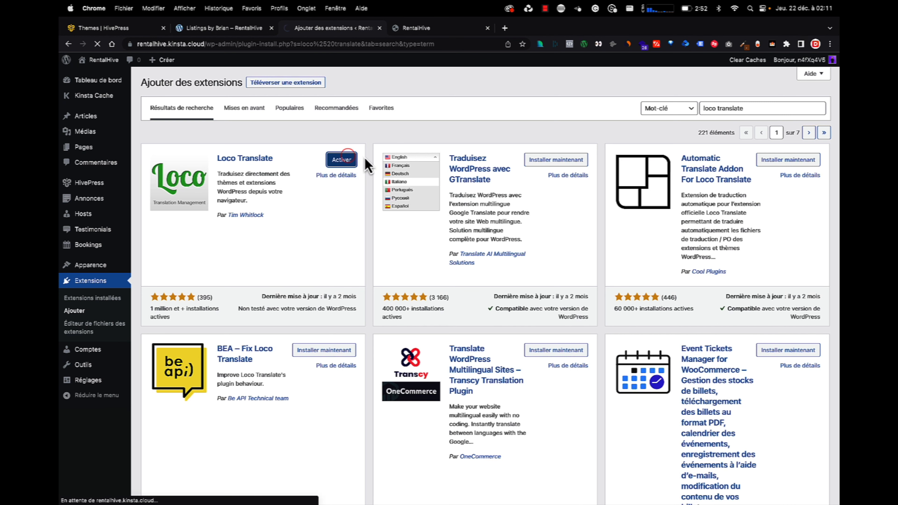
Start a French (France) translation of HivePress Bookings in Loco Translate, stored in the Personnalisé location
mouse_move(91, 401)
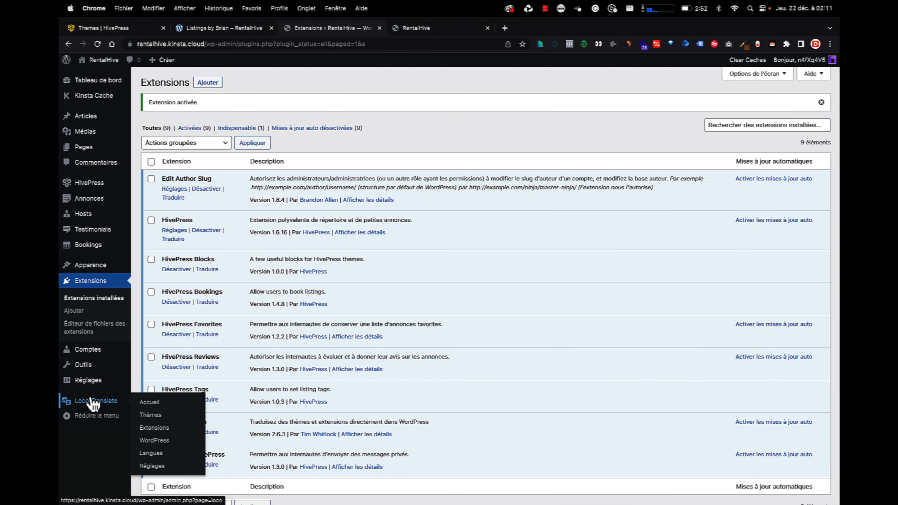
click(149, 428)
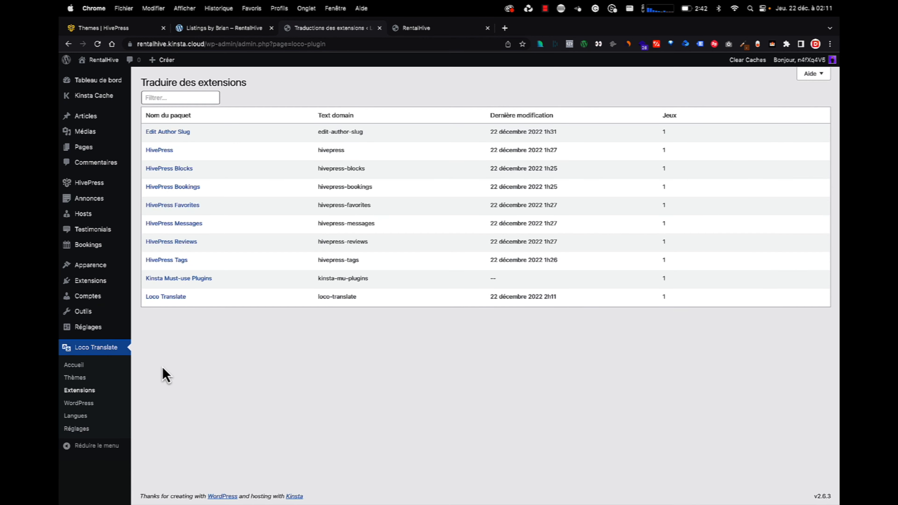
click(178, 189)
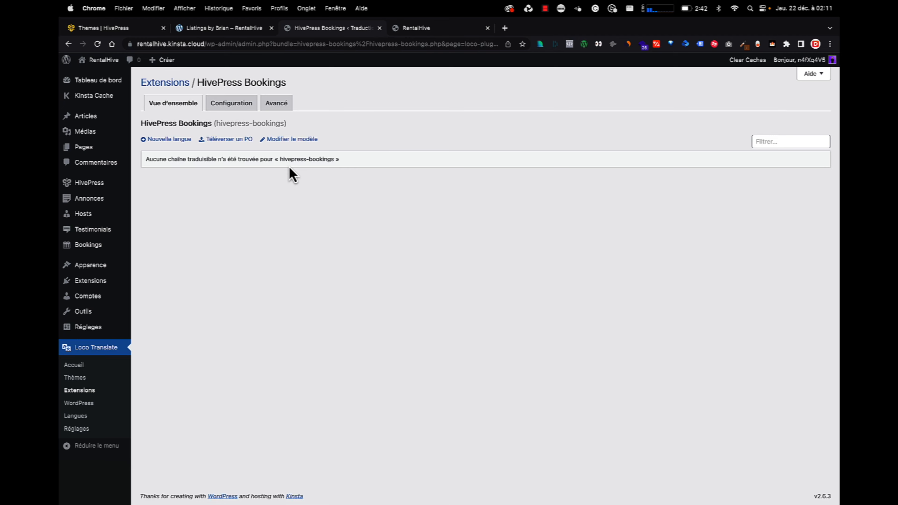
click(168, 140)
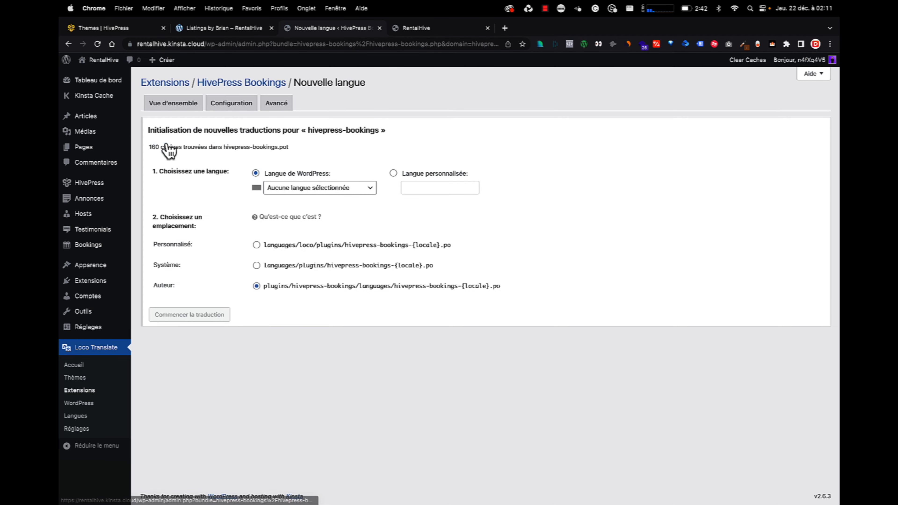
click(286, 188)
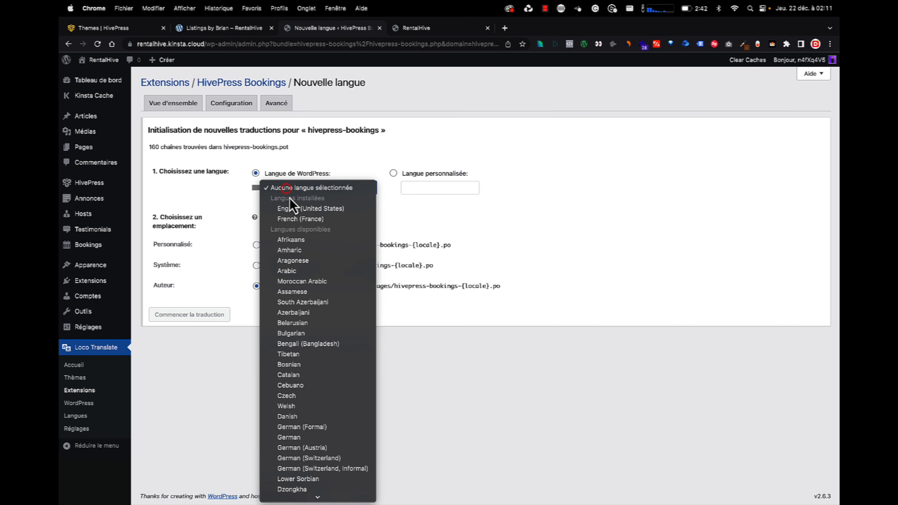
click(293, 219)
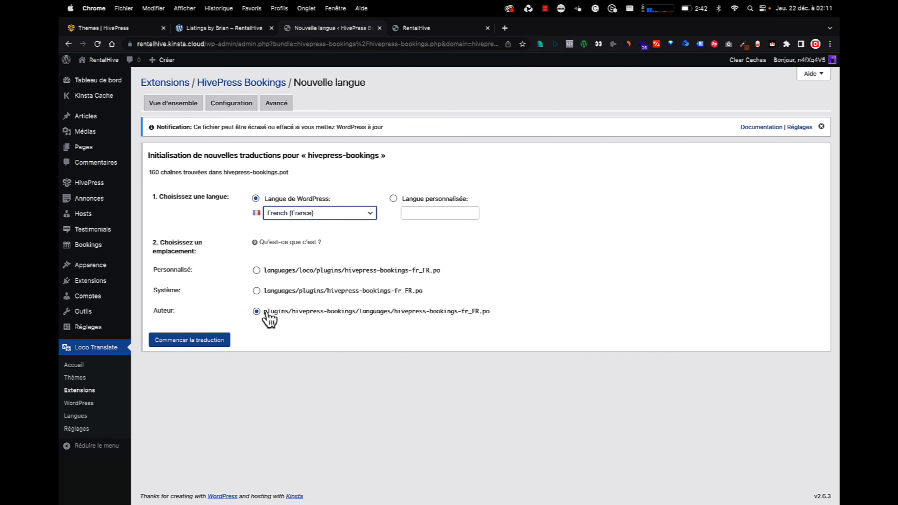
click(257, 270)
click(207, 319)
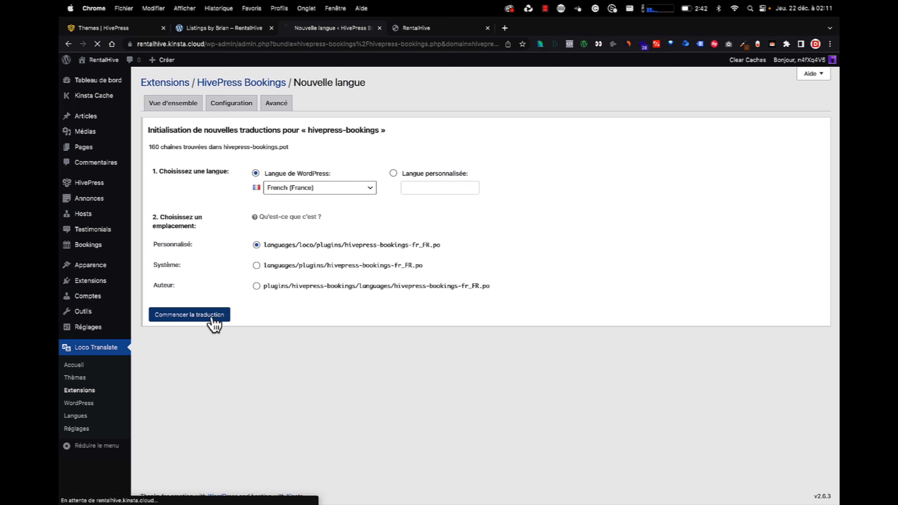
Translate the "Cancel Booking" string as "Annuler la réservation", save, and reload the booking page in the private window
click(364, 148)
text(Cancel book)
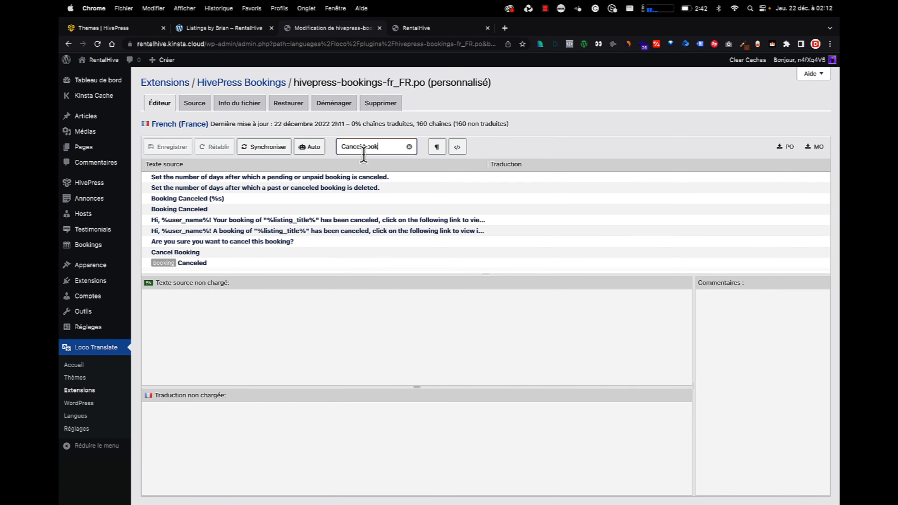
click(190, 252)
click(176, 417)
text(Annuler la réservation)
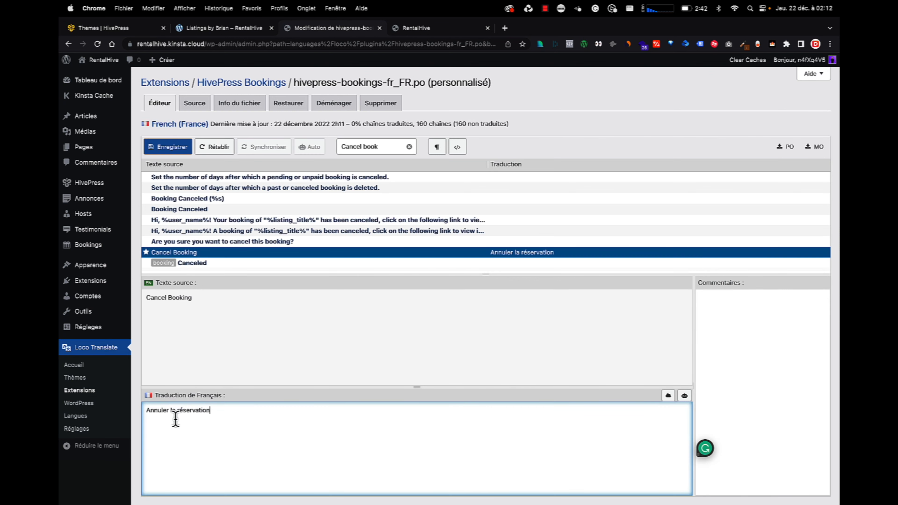
click(178, 149)
key(super+grave)
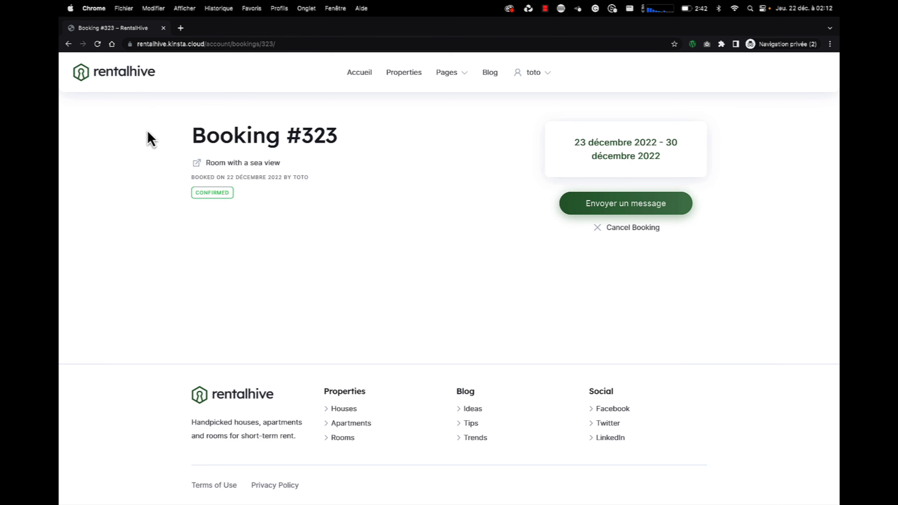
click(99, 47)
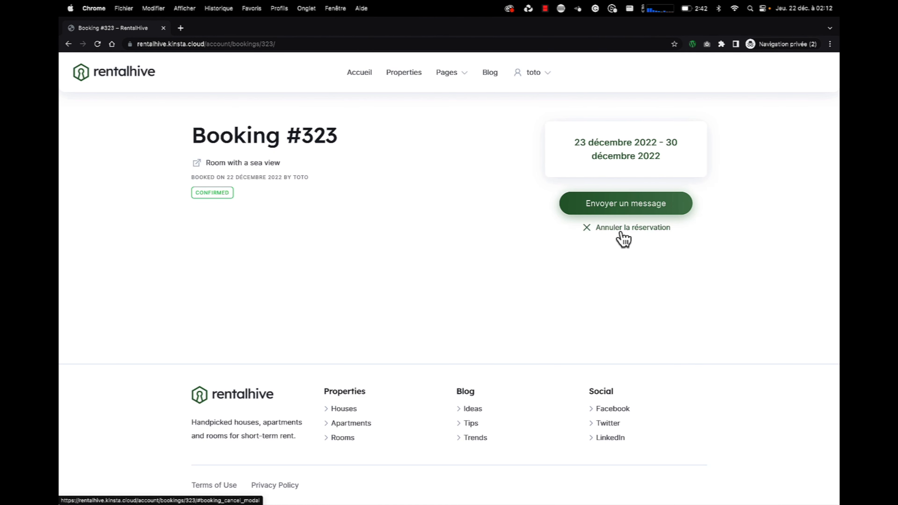
Back in the translation editor, translate the booking status "Confirmed" as "Confirmée", save, and clear the string filter
key(super+grave)
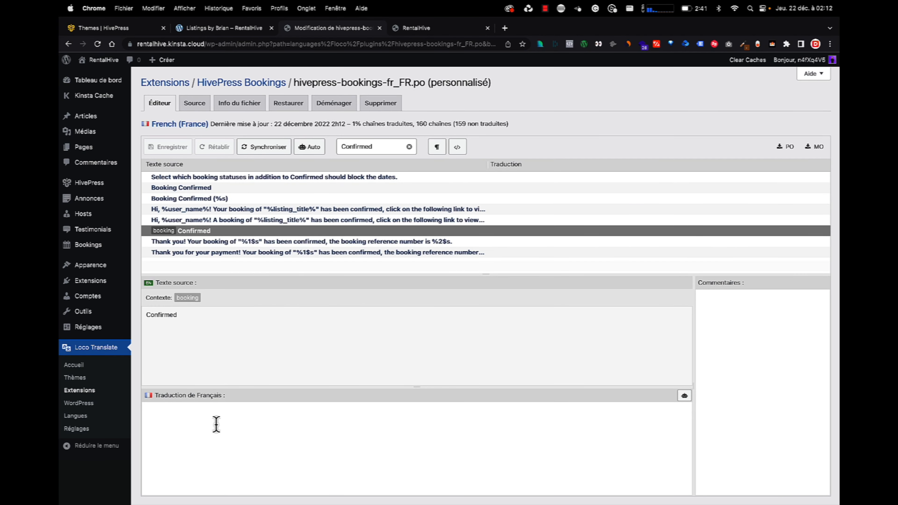
click(172, 150)
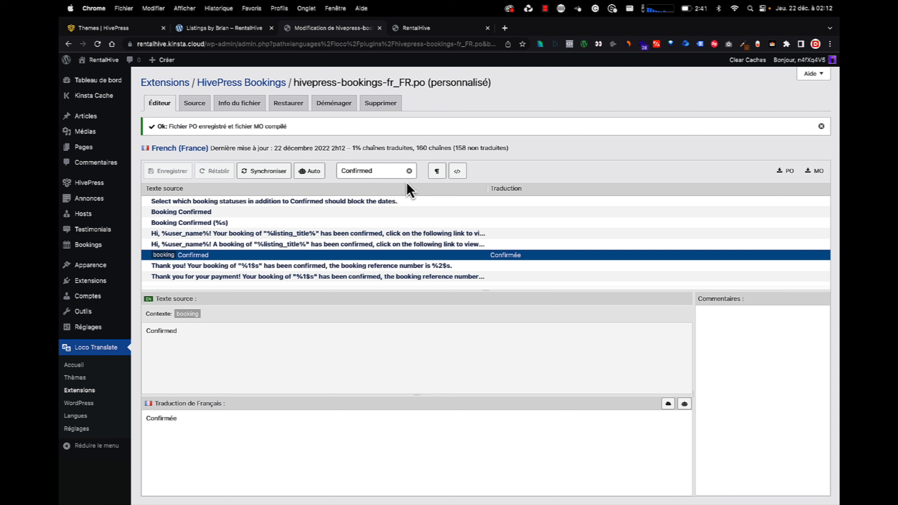
click(409, 171)
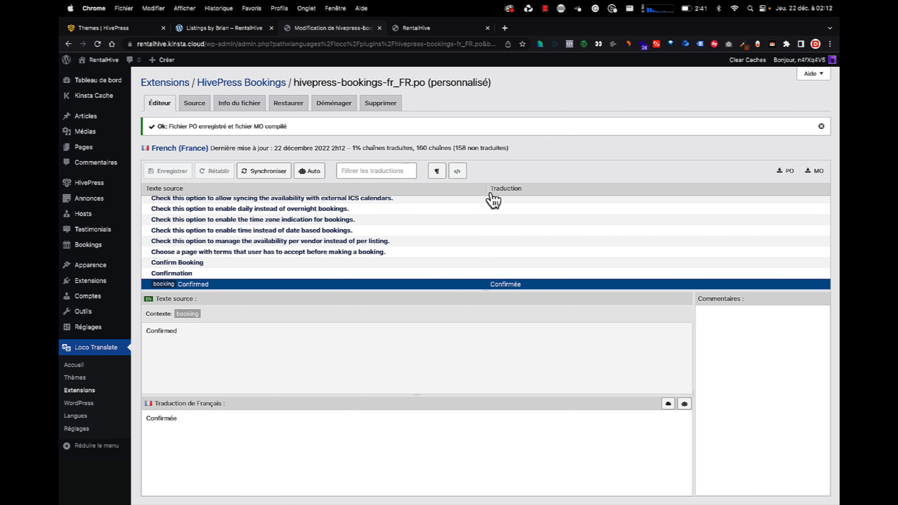
Sort the strings by translation in both orders and examine the translated and untranslated entries
click(506, 188)
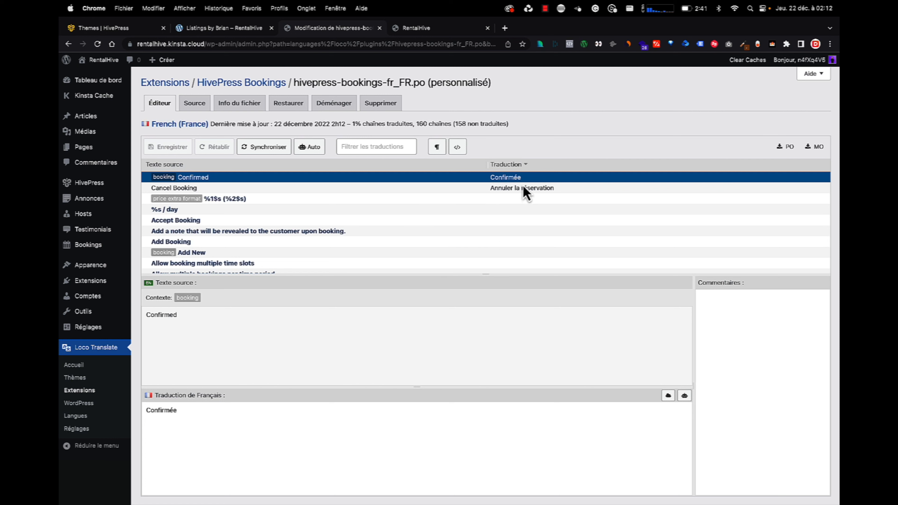
click(511, 169)
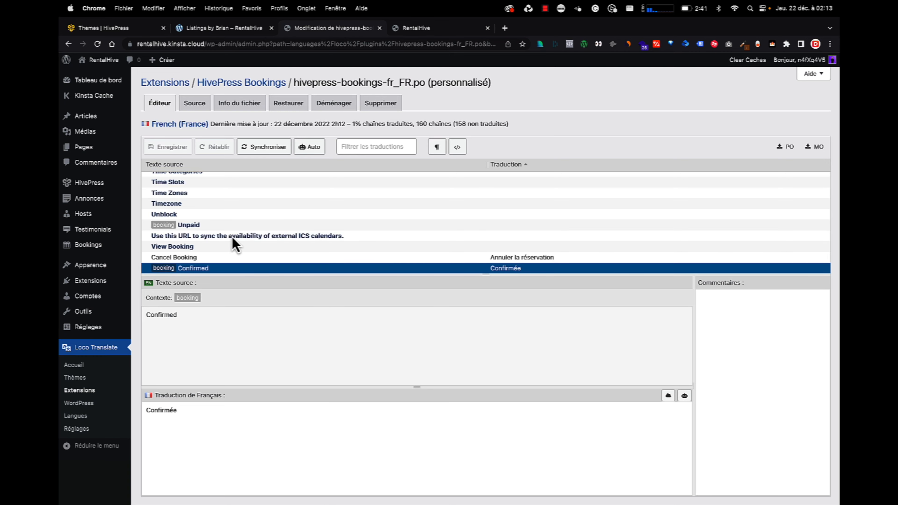
scroll(200, 220, up, 2)
scroll(201, 226, up, 4)
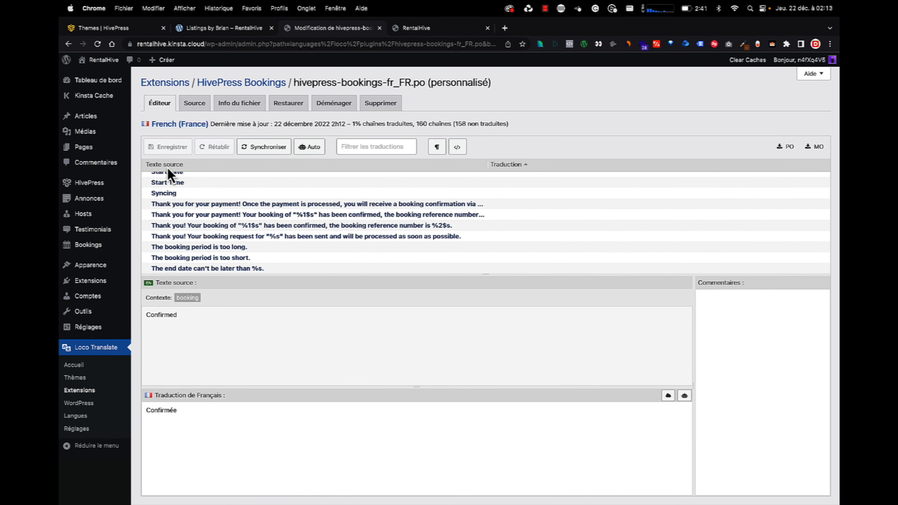
Reload the booking page in the private window and view the status translation in the account's bookings list
key(super+grave)
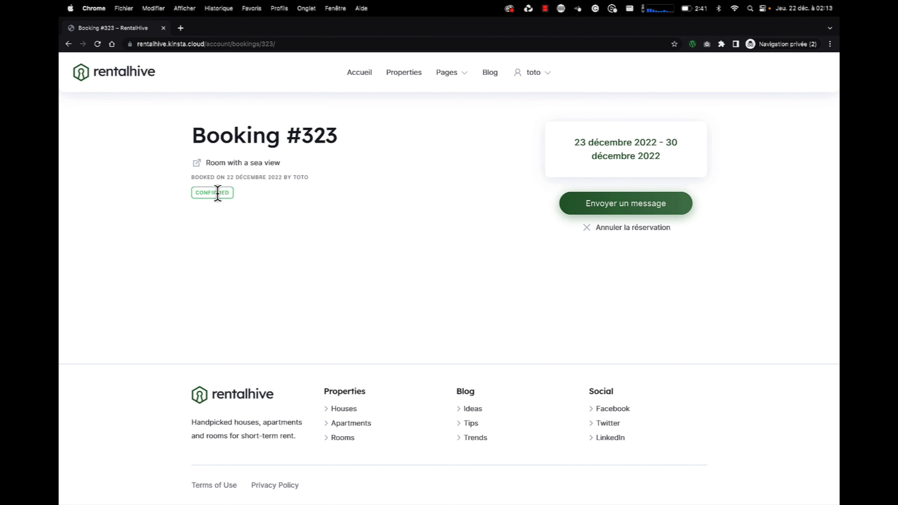
click(98, 44)
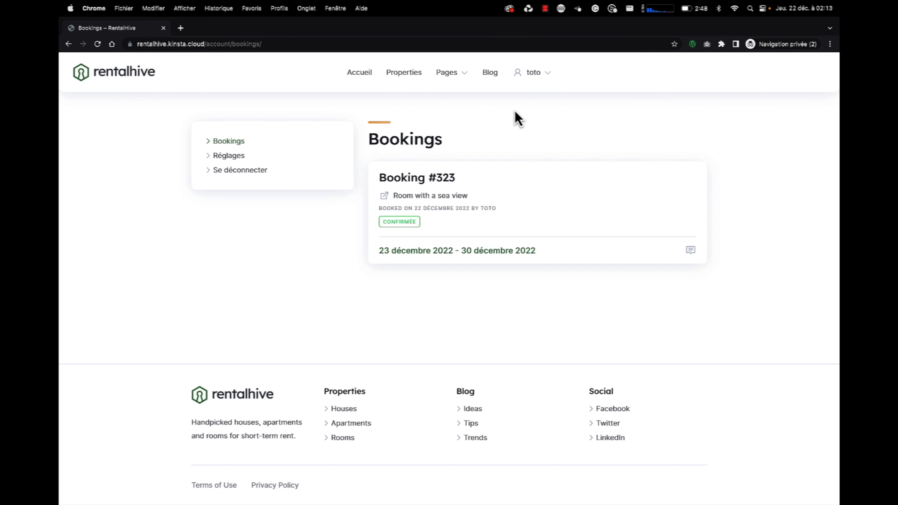
mouse_move(517, 75)
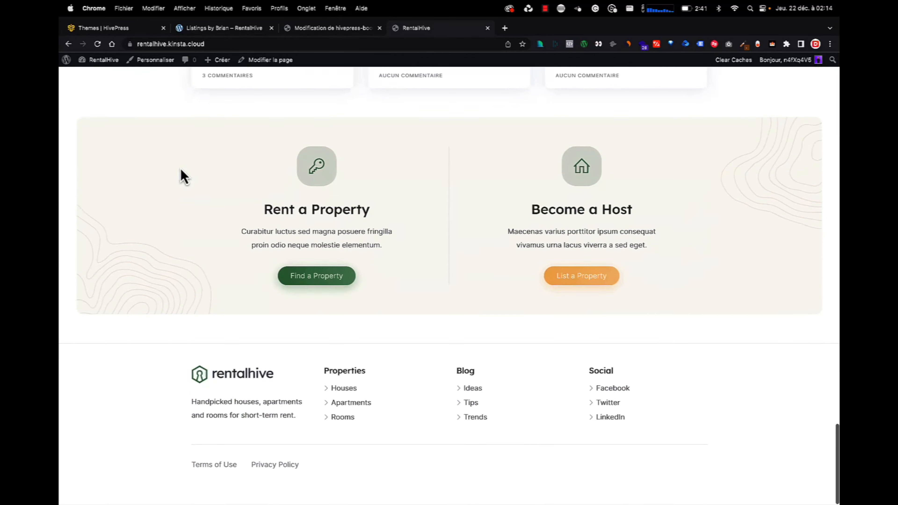
In the admin window, open the Widgets page and view the Texte widget in the Site (footer) area
scroll(180, 177, up, 1)
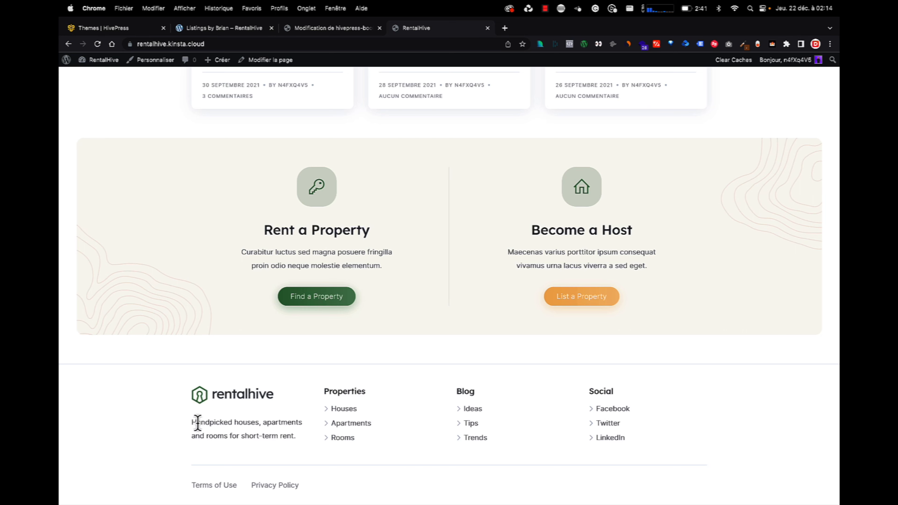
mouse_move(83, 67)
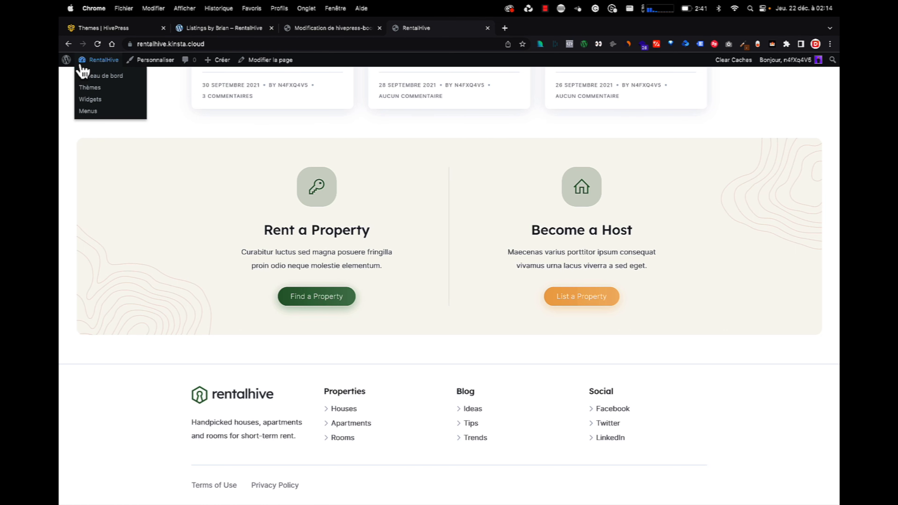
click(89, 101)
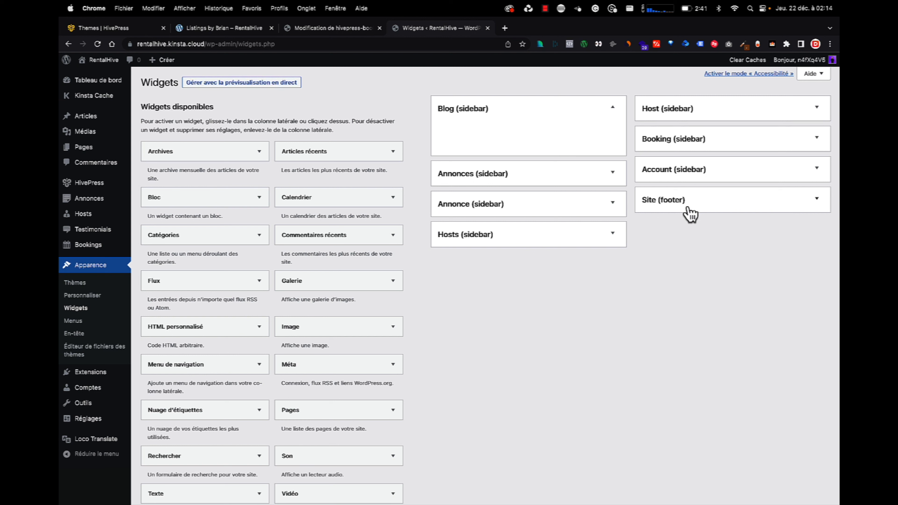
click(688, 204)
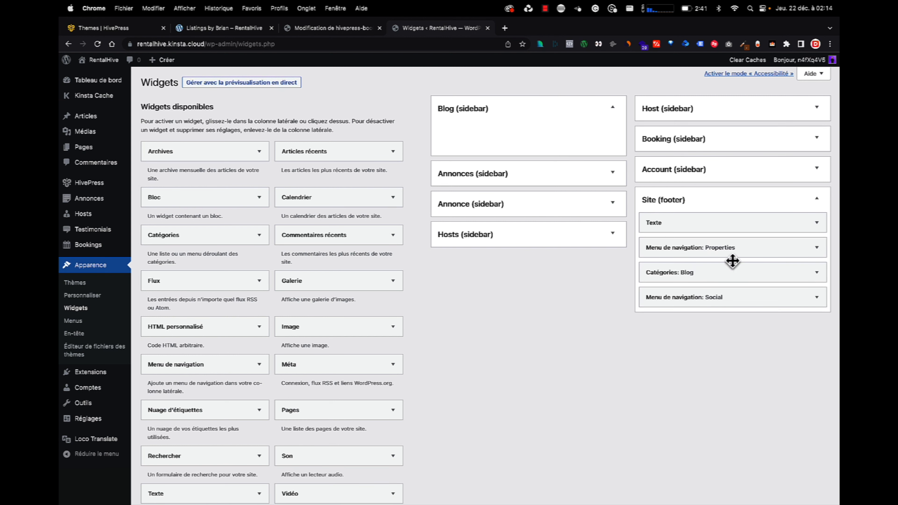
click(677, 225)
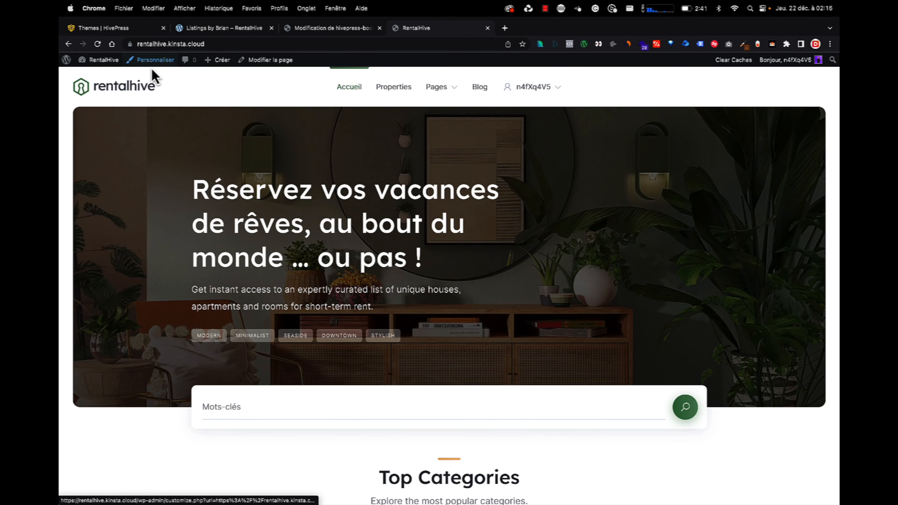
Examine the French site's home page from the hero section down to the footer columns
scroll(136, 307, down, 20)
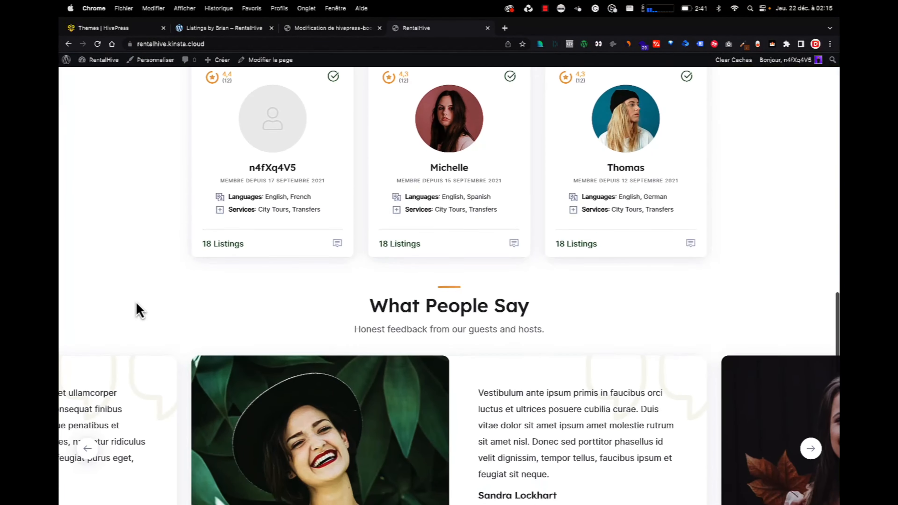
scroll(137, 385, down, 10)
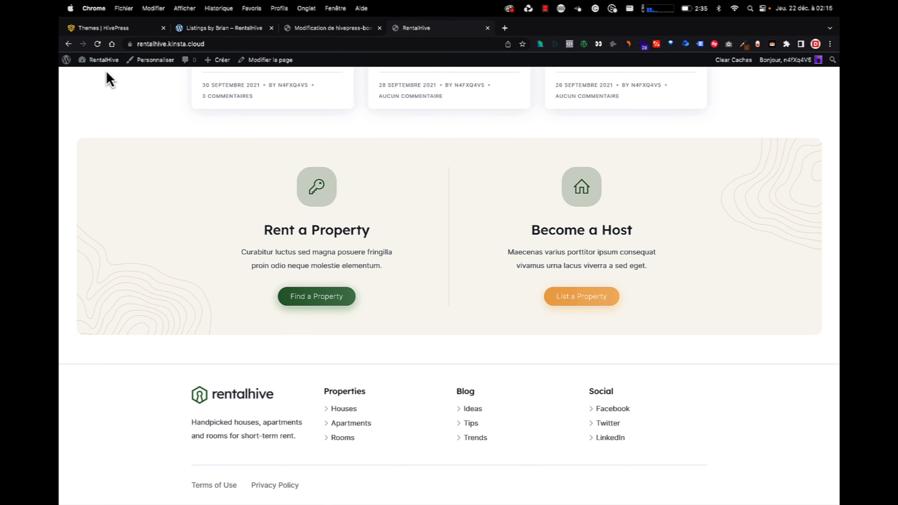
mouse_move(103, 61)
On the RentalHive demo site, start listing a property and sign in with the prefilled demo account
click(243, 29)
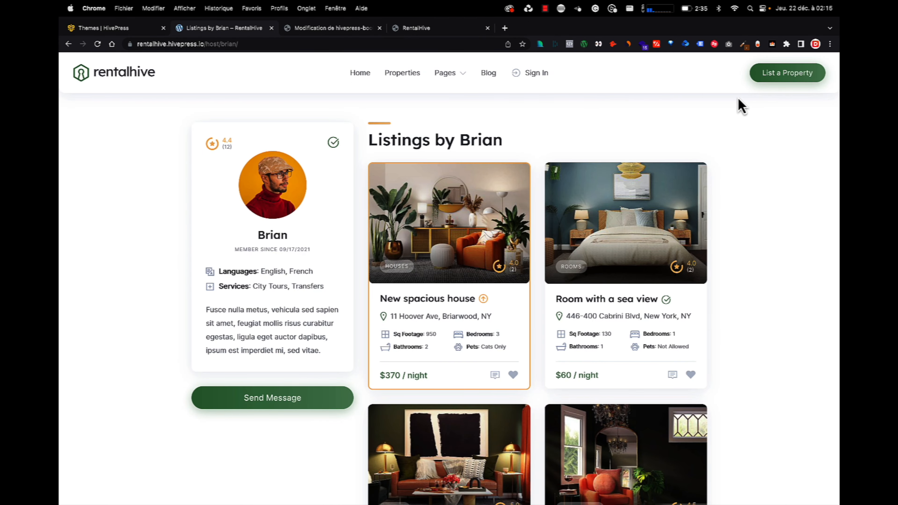
click(782, 79)
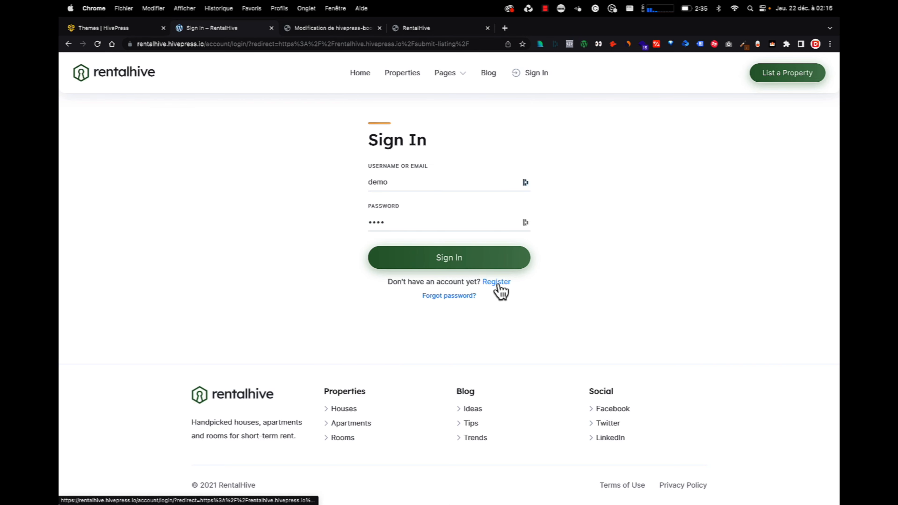
click(449, 261)
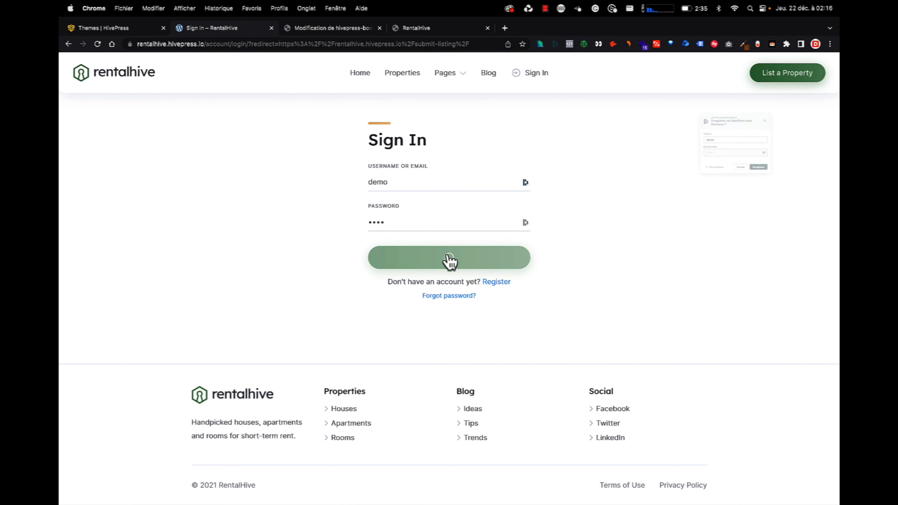
click(807, 87)
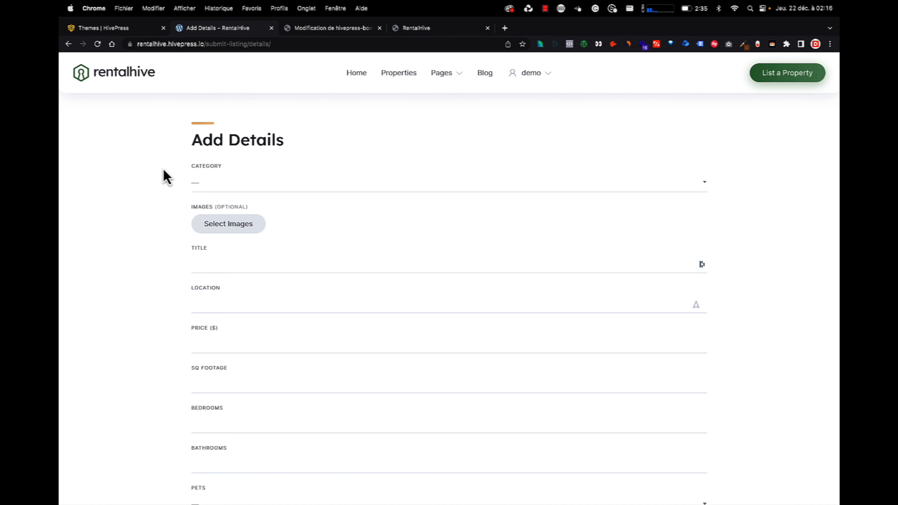
Examine the Add Details form, including the category choices, image and location fields, property details, description and booking options
scroll(163, 170, down, 3)
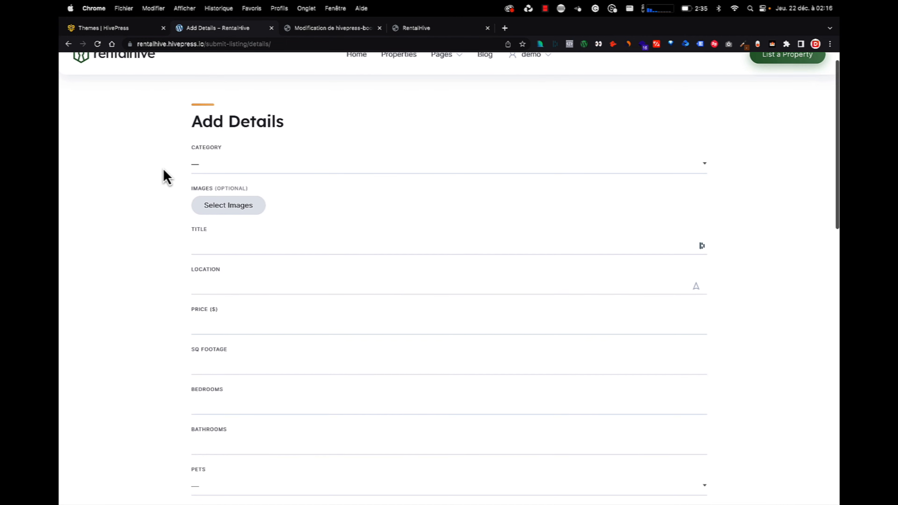
scroll(164, 171, down, 3)
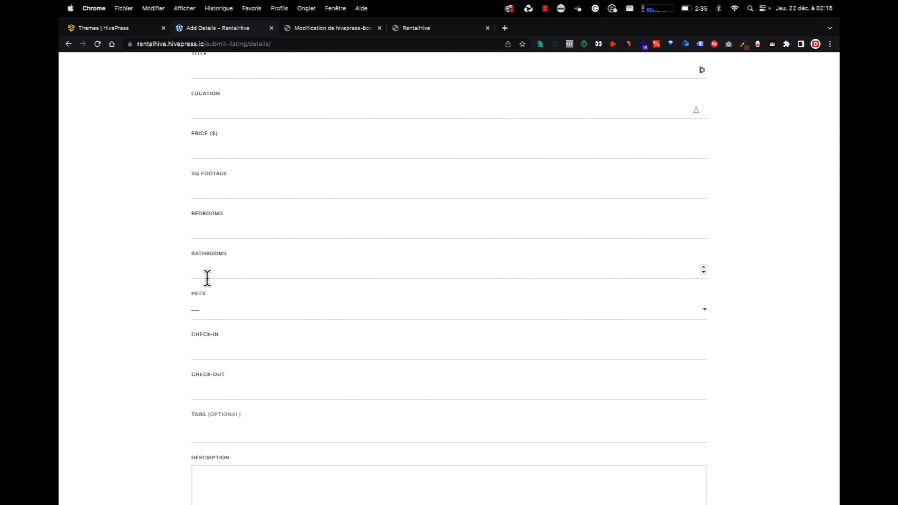
scroll(205, 278, down, 4)
scroll(207, 283, down, 2)
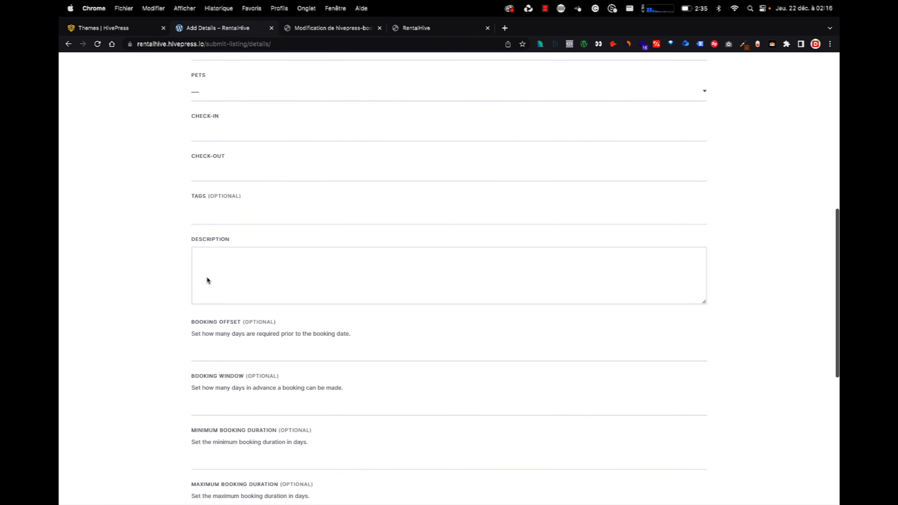
click(202, 185)
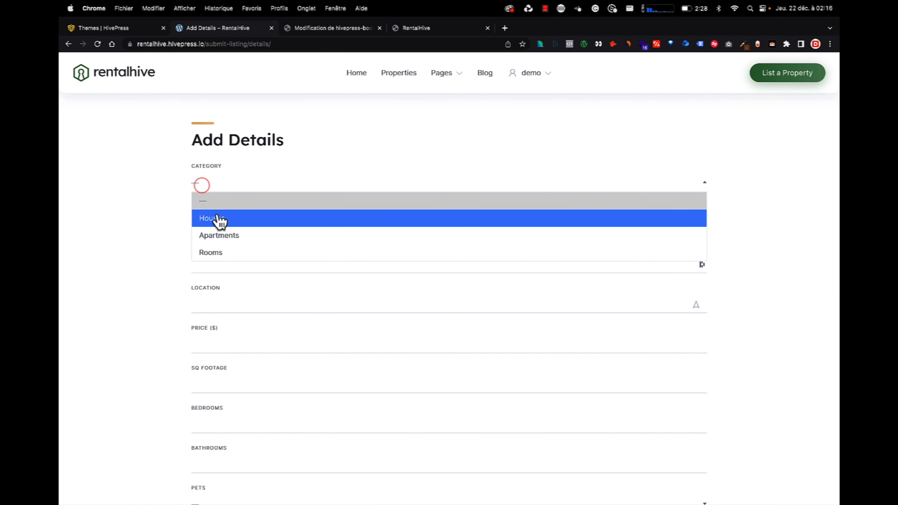
click(159, 229)
scroll(158, 228, down, 2)
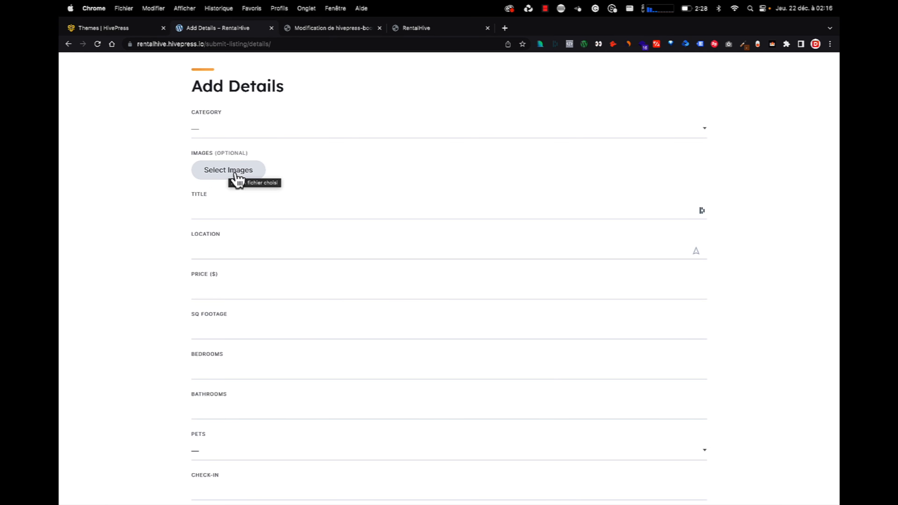
scroll(205, 170, down, 2)
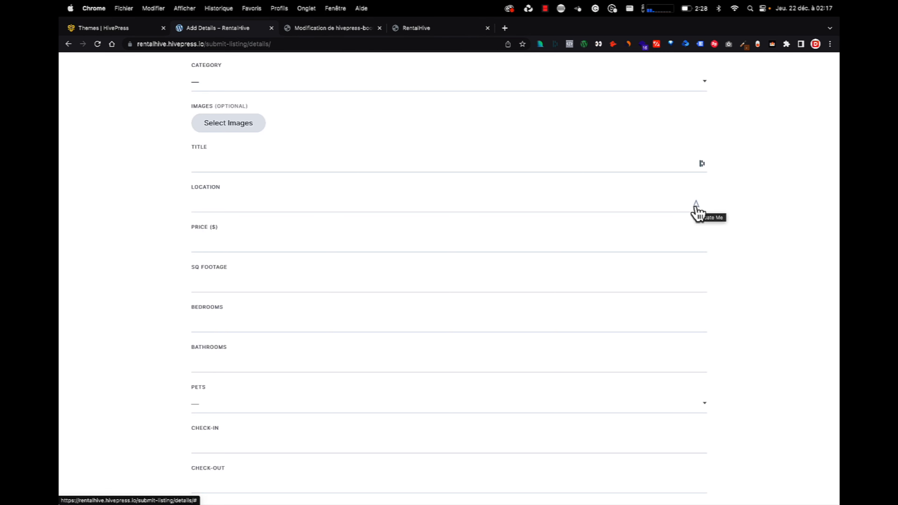
scroll(186, 301, down, 4)
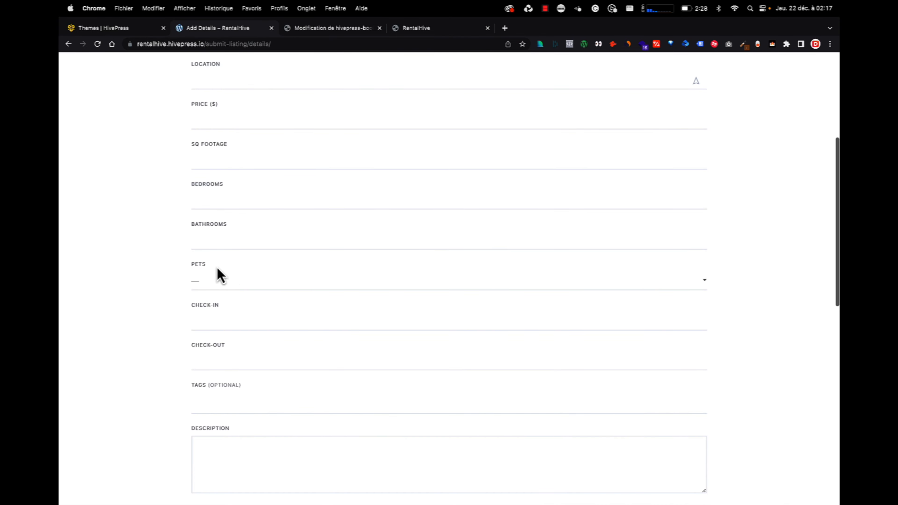
scroll(216, 269, down, 5)
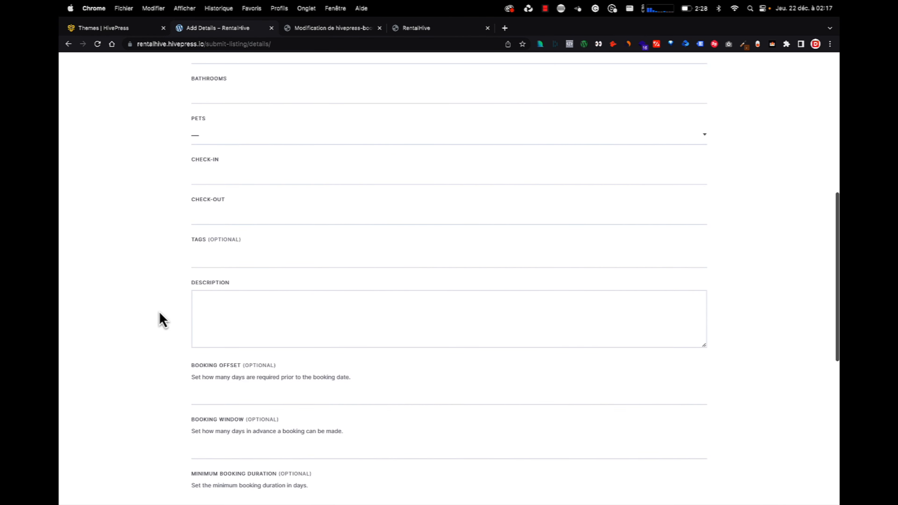
scroll(162, 320, down, 1)
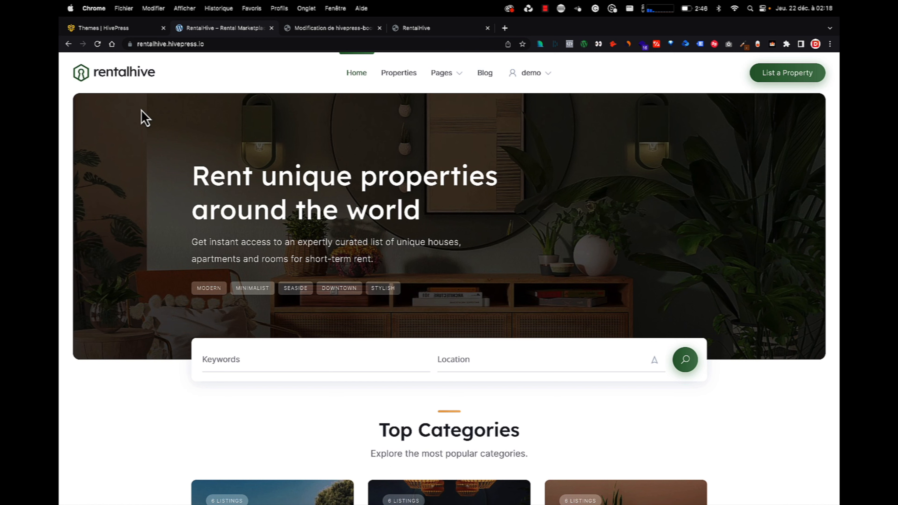
Close the French site's tab and review the HivePress extensions in its WordPress admin, including Géolocalisation and Paid Listings
key(super+w)
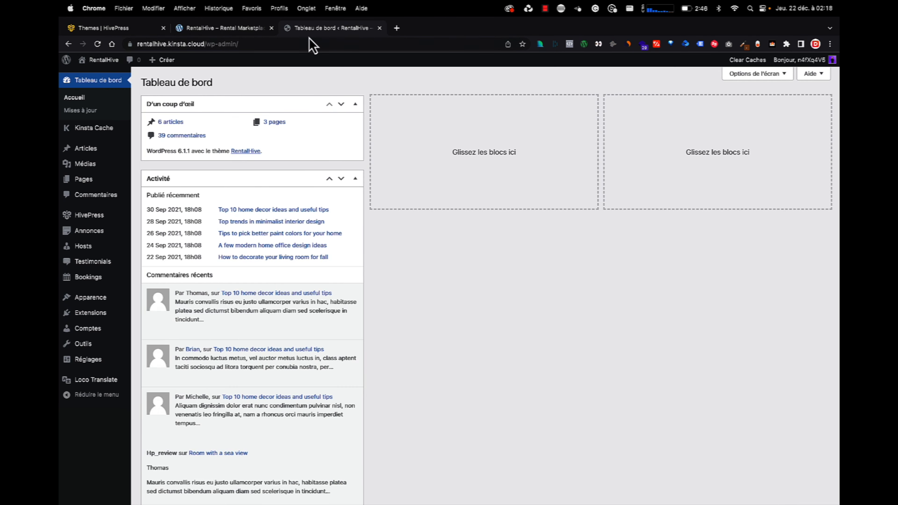
mouse_move(104, 220)
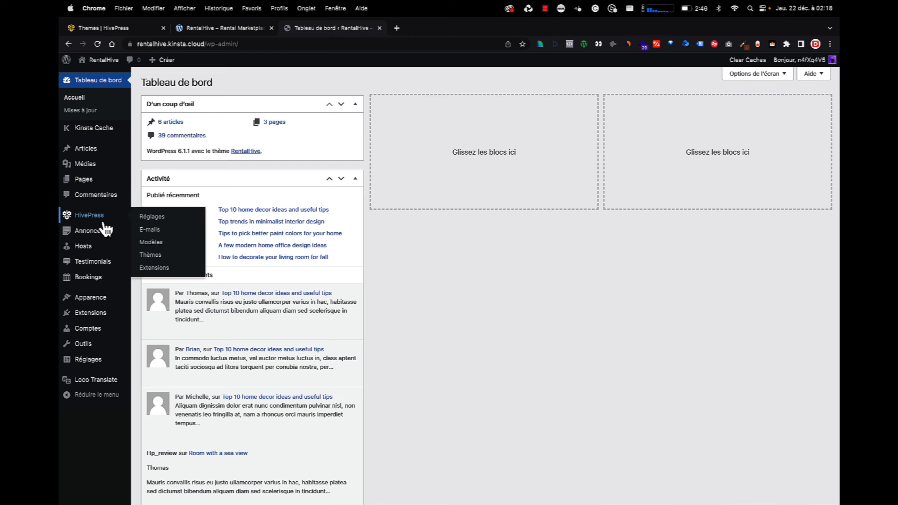
click(154, 267)
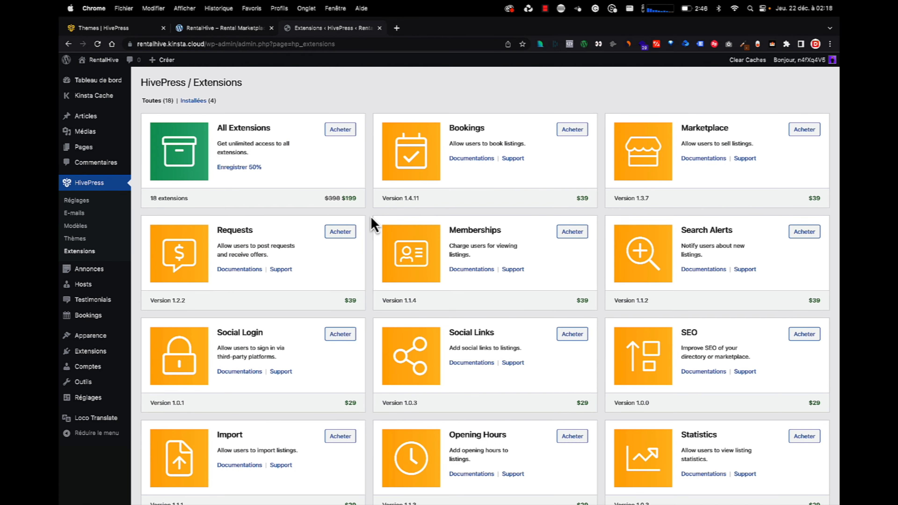
scroll(374, 223, down, 3)
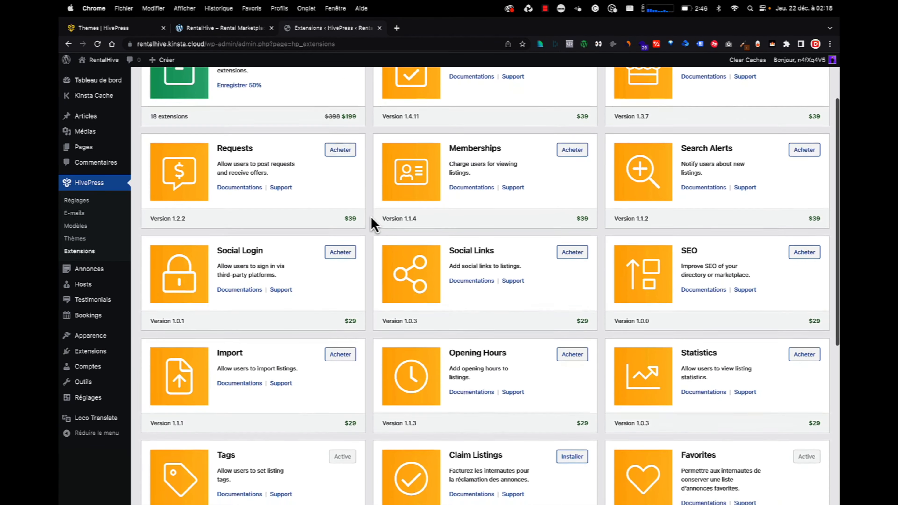
scroll(373, 222, down, 10)
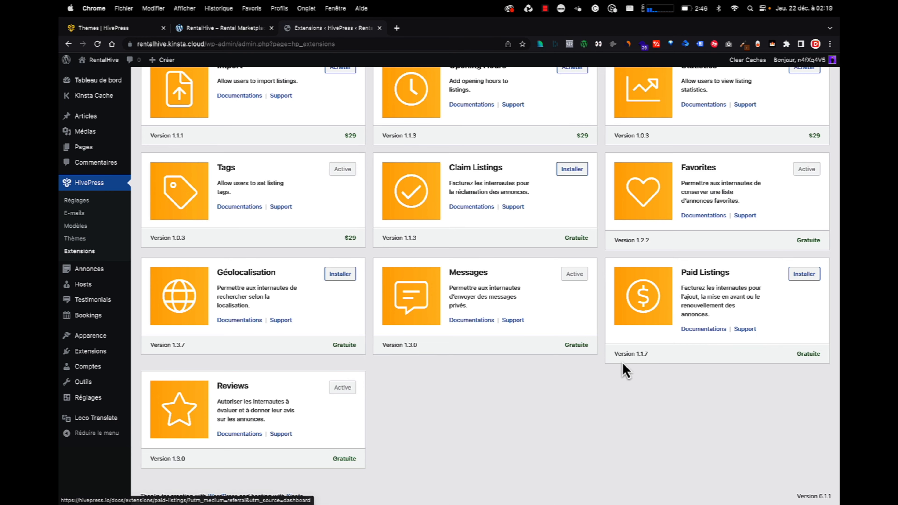
scroll(603, 354, up, 2)
scroll(605, 354, up, 2)
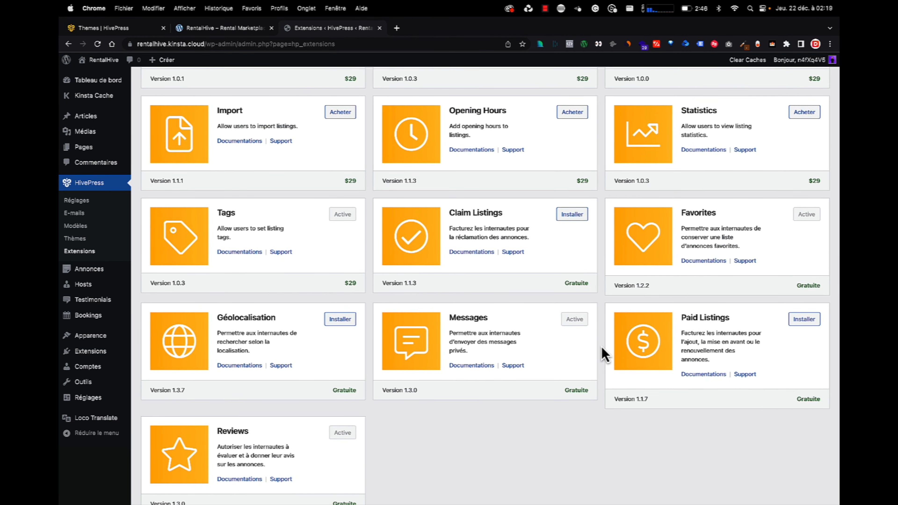
scroll(604, 354, up, 1)
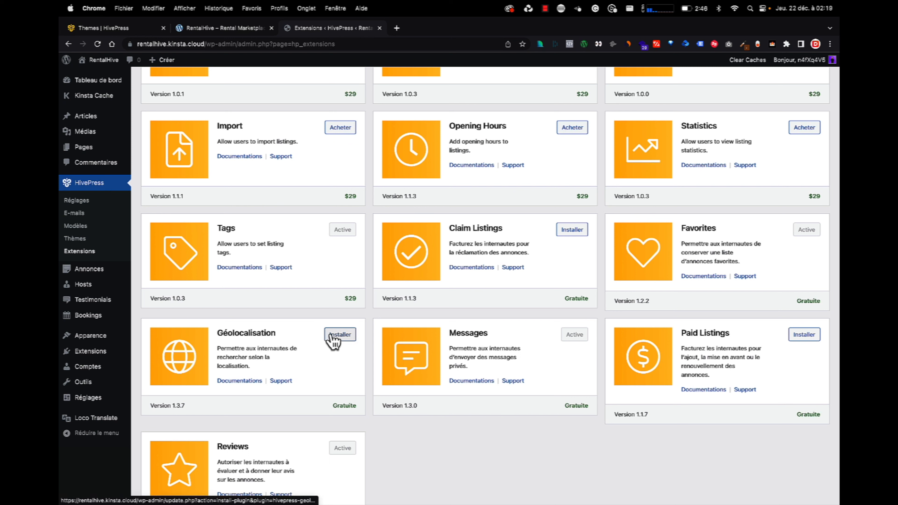
scroll(369, 280, up, 10)
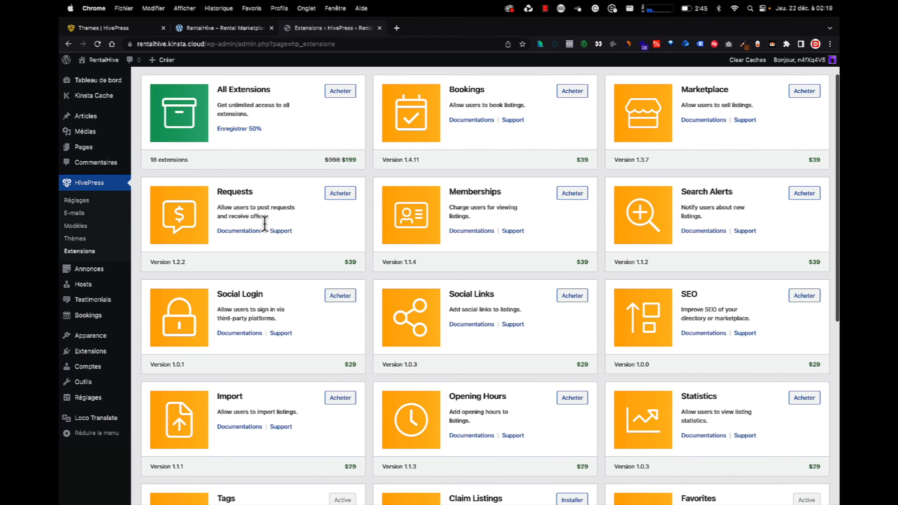
scroll(371, 230, up, 2)
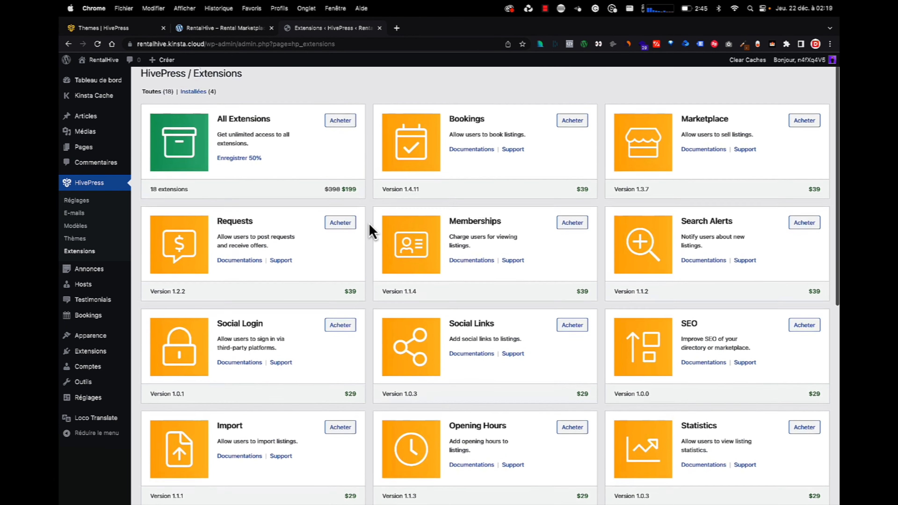